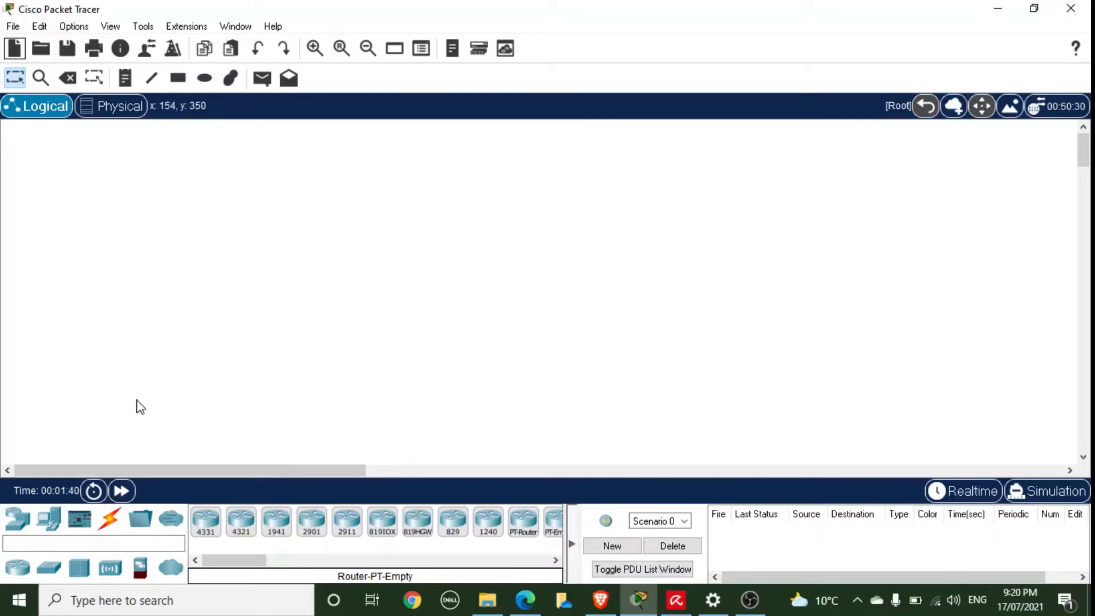
Place a generic server in the upper right of the workspace and rename it HTTP Server
left_click(52, 526)
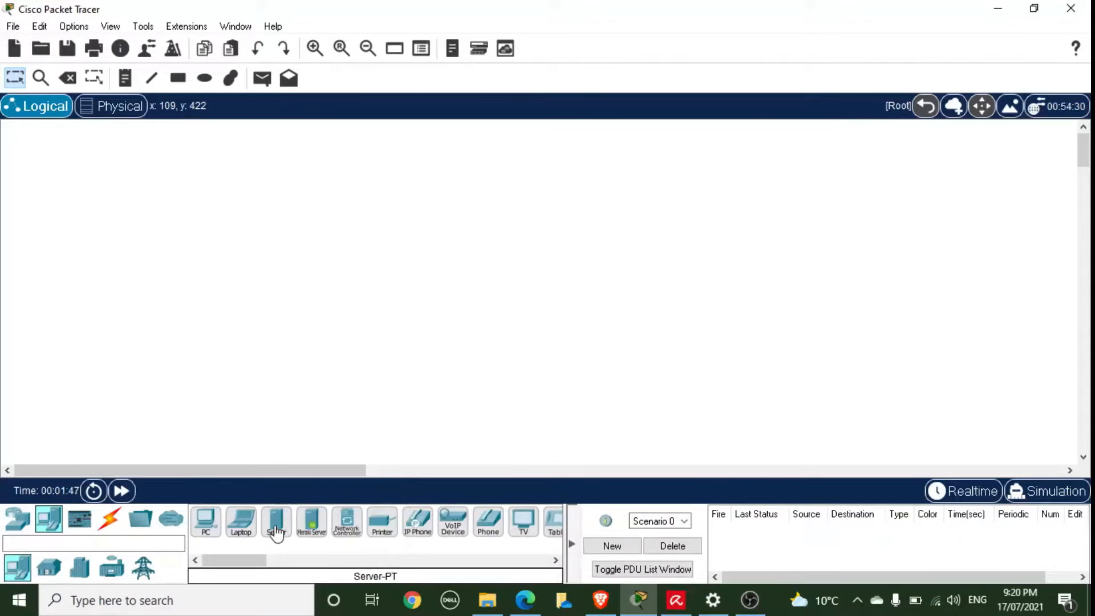
left_click_drag(278, 531, 289, 434)
left_click_drag(349, 303, 711, 222)
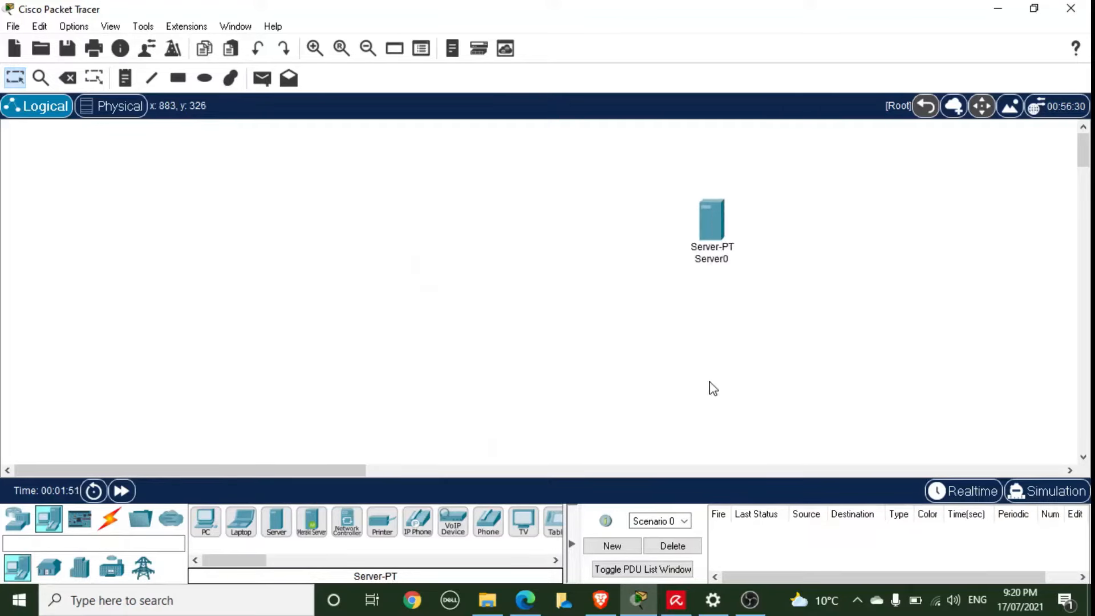
left_click(729, 260)
left_click_drag(735, 260, 667, 268)
type("HTTP Server")
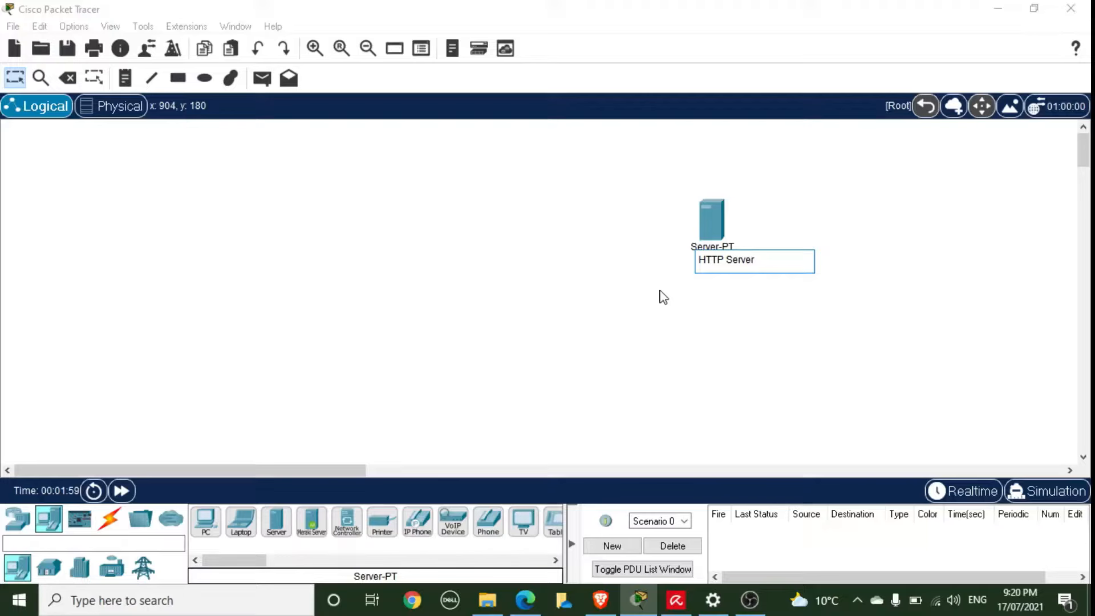
key("Return")
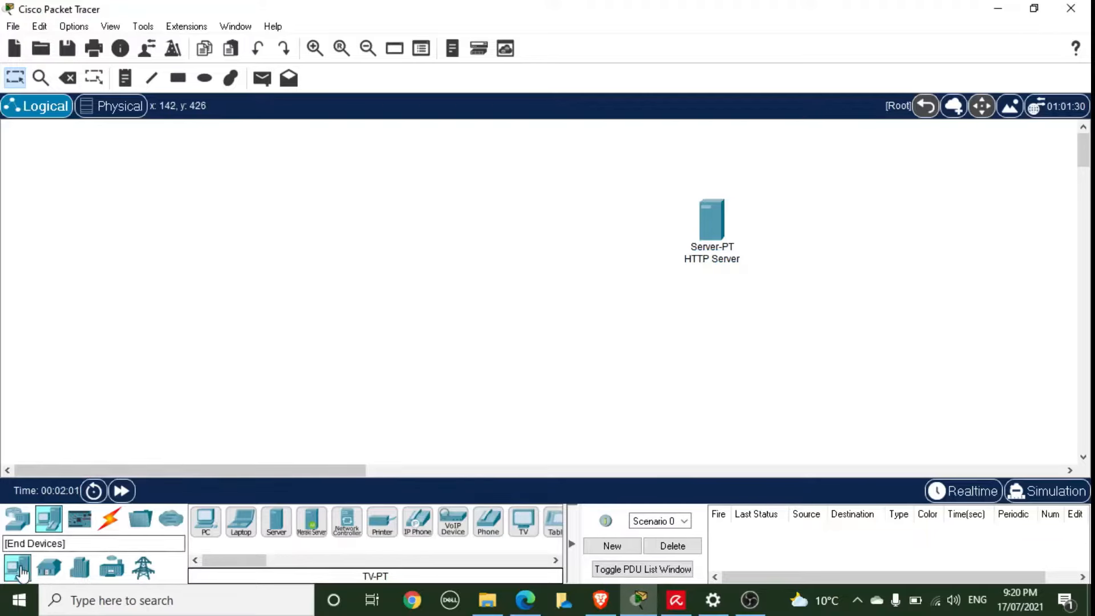
Add two PCs side by side in the lower left of the workspace and a 2960 switch above them
left_click_drag(207, 536, 131, 374)
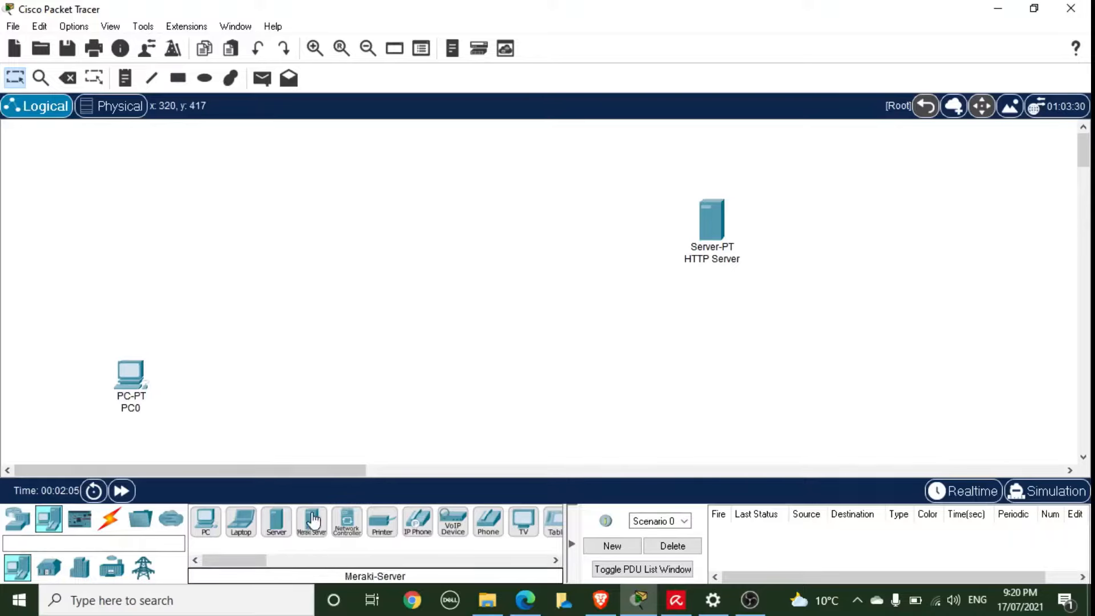
left_click_drag(206, 522, 192, 378)
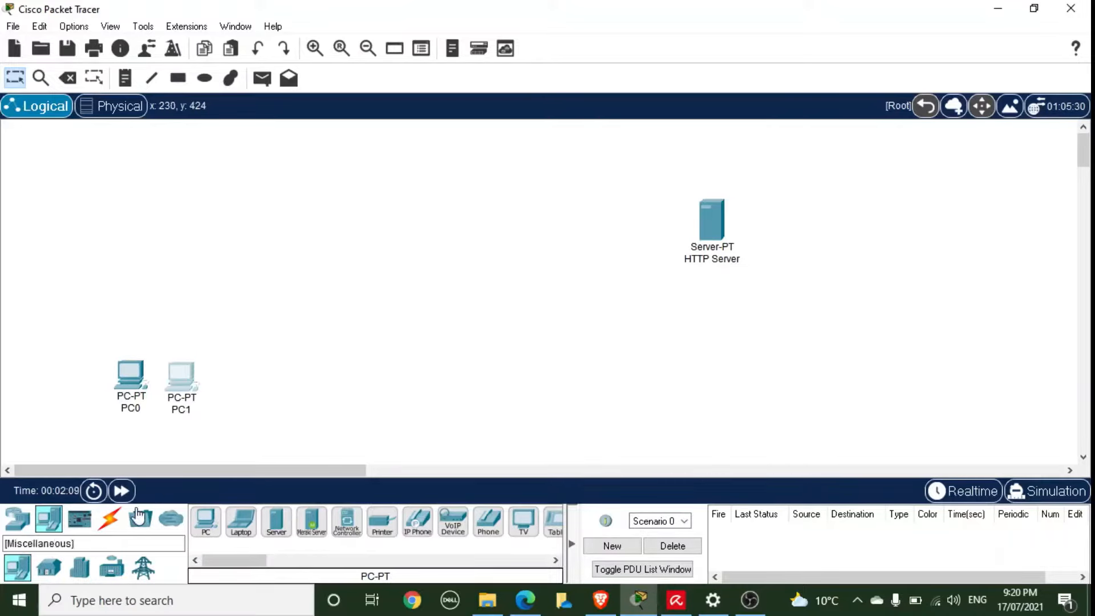
left_click(17, 519)
left_click(48, 567)
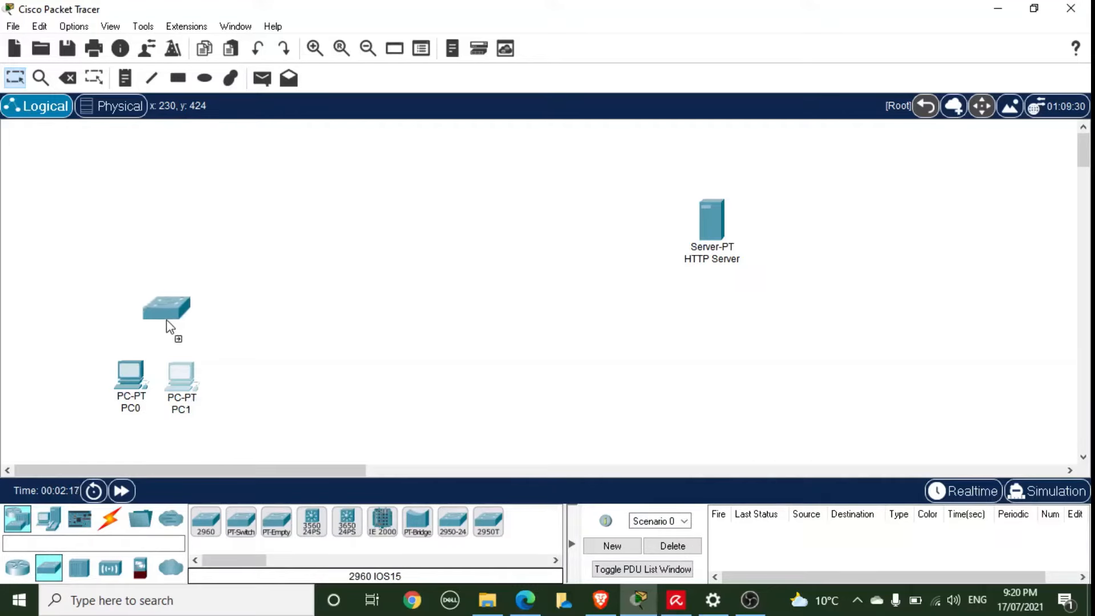
left_click(169, 327)
left_click_drag(174, 327, 168, 288)
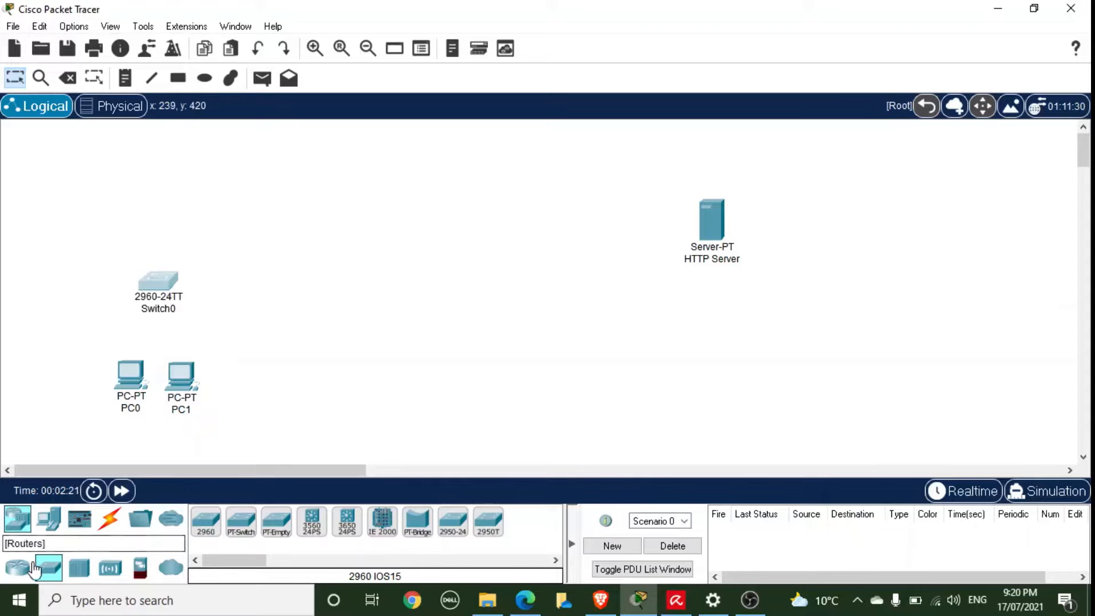
Place a 4331 router directly above the 2960 switch
left_click(17, 568)
left_click(206, 520)
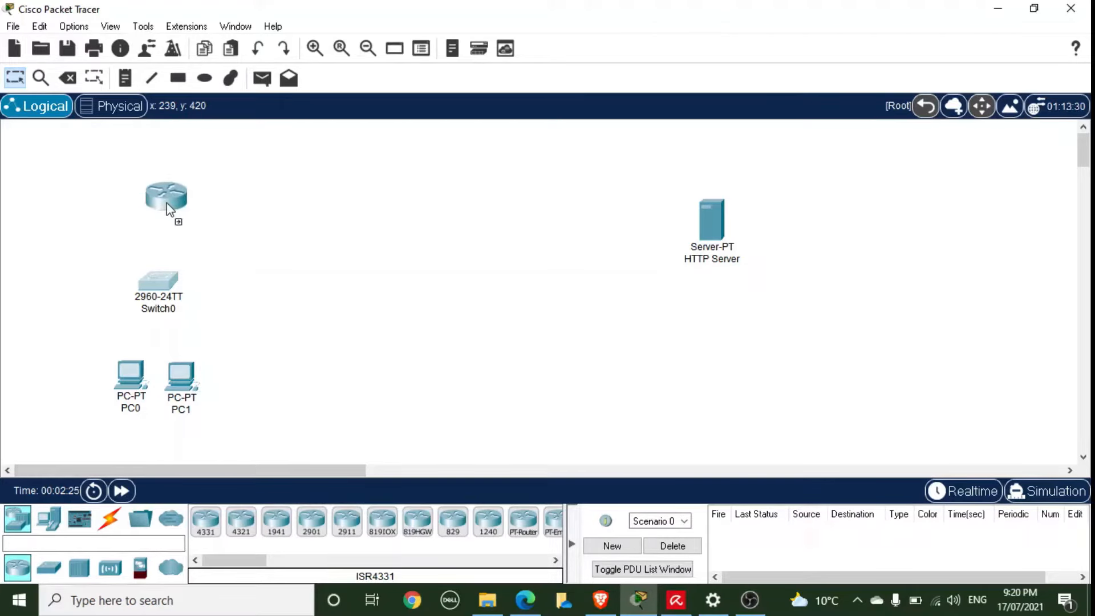
left_click(165, 207)
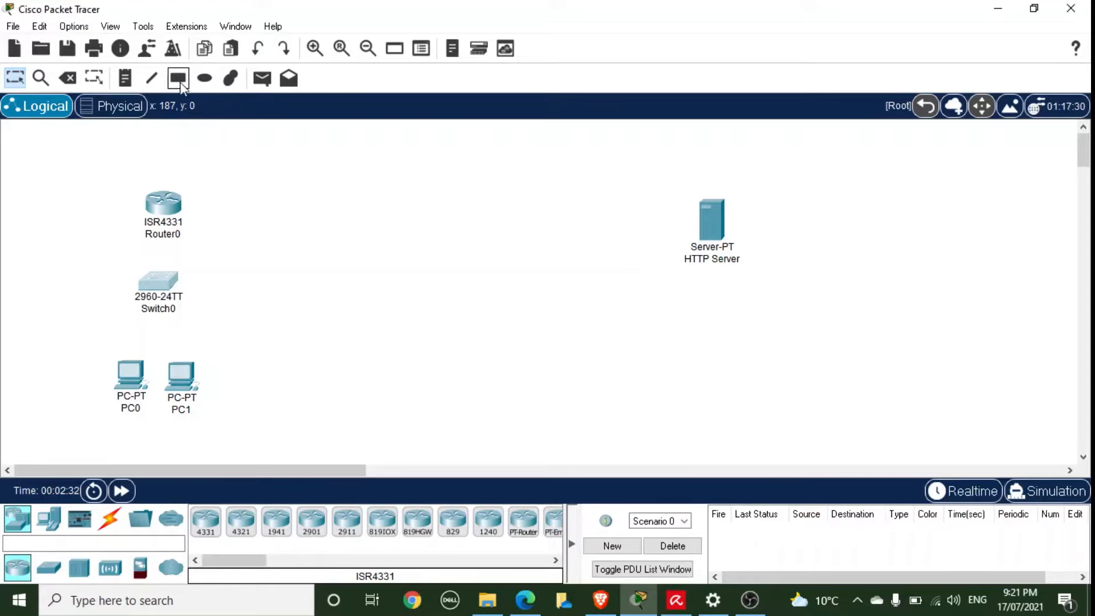
Draw a rectangle with green fill #00ff7f and an outline around the router, switch and two PCs
left_click(230, 80)
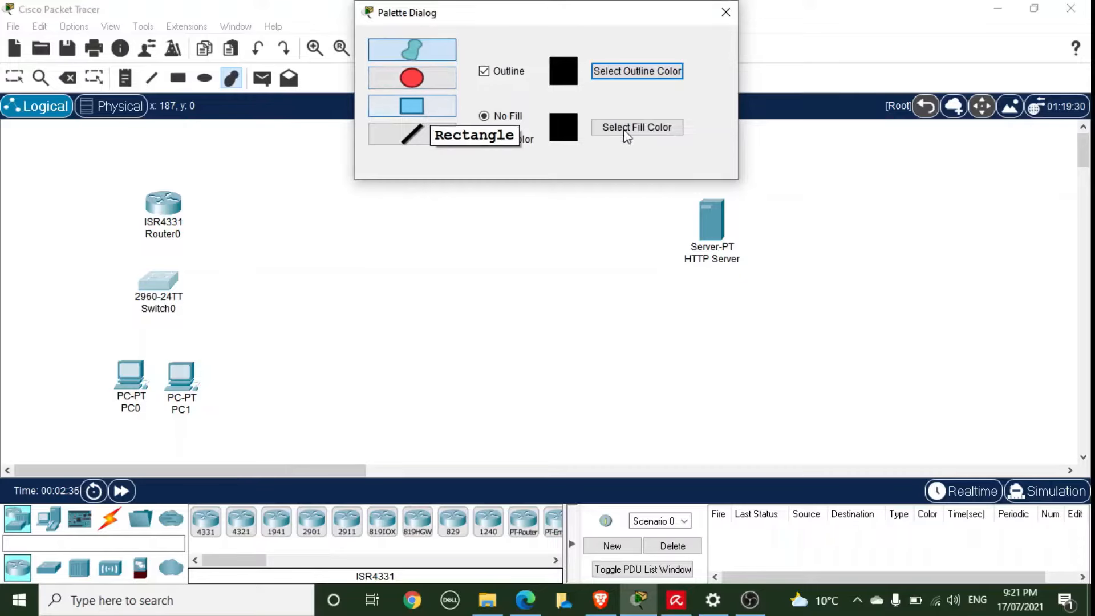
left_click(523, 142)
left_click(633, 127)
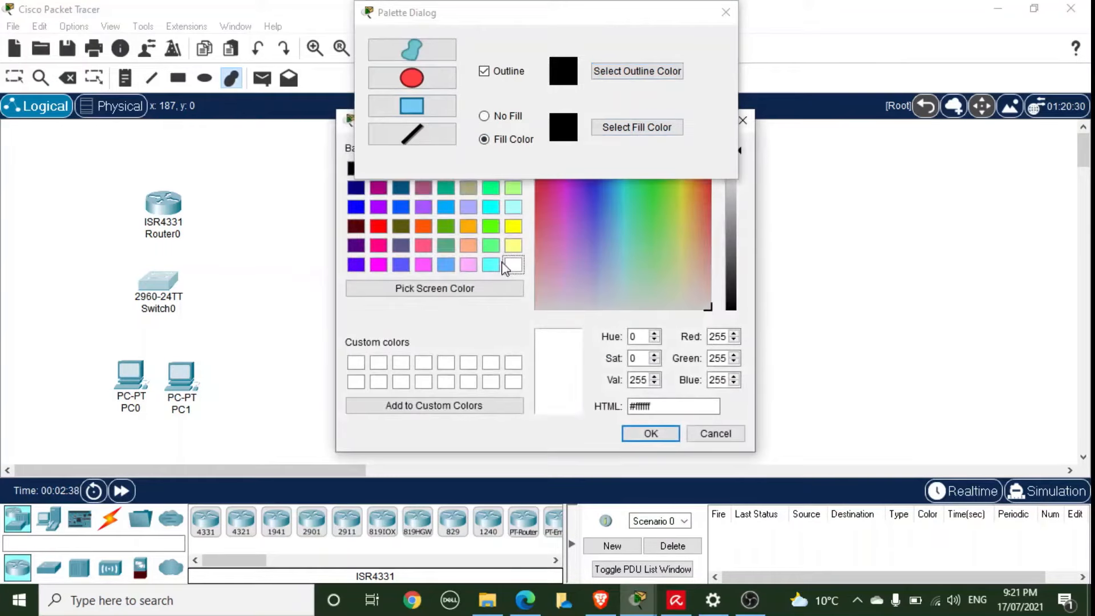
left_click(494, 189)
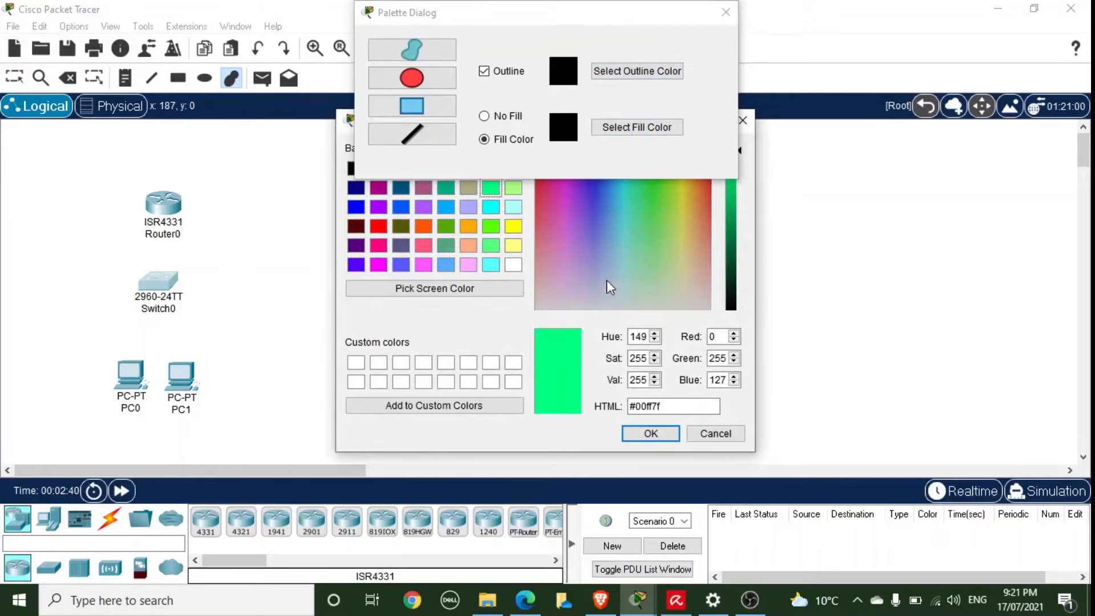
left_click(649, 434)
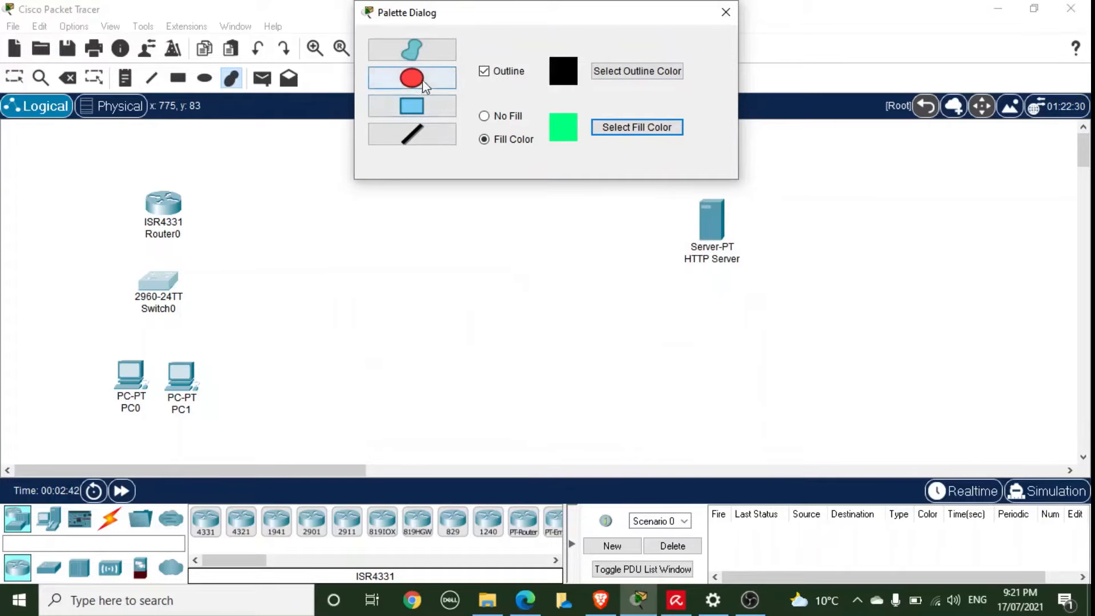
left_click(411, 106)
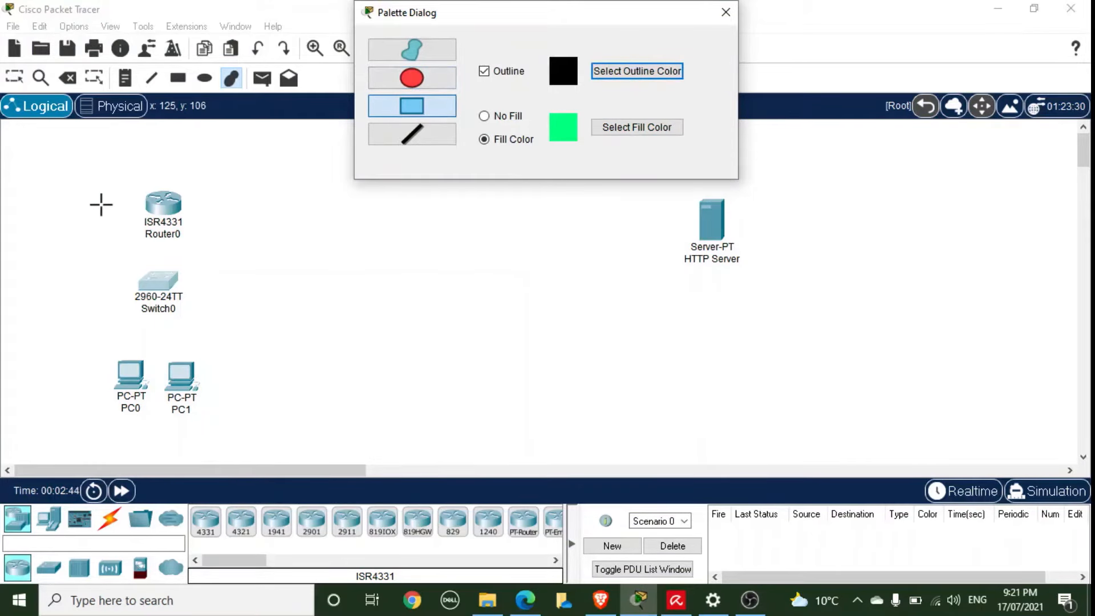
left_click_drag(101, 205, 215, 415)
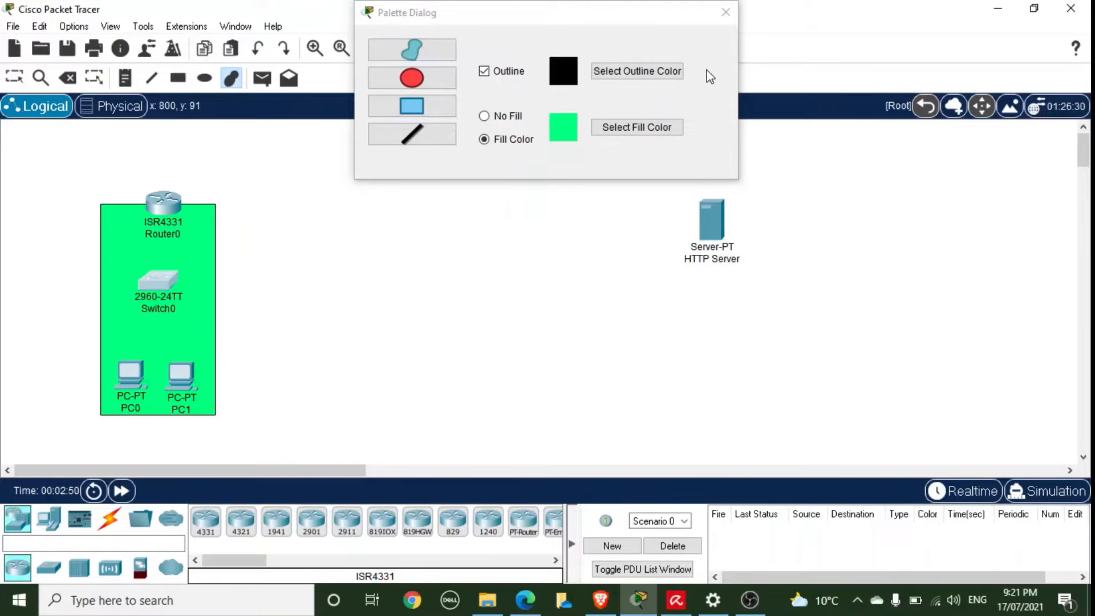
left_click(725, 13)
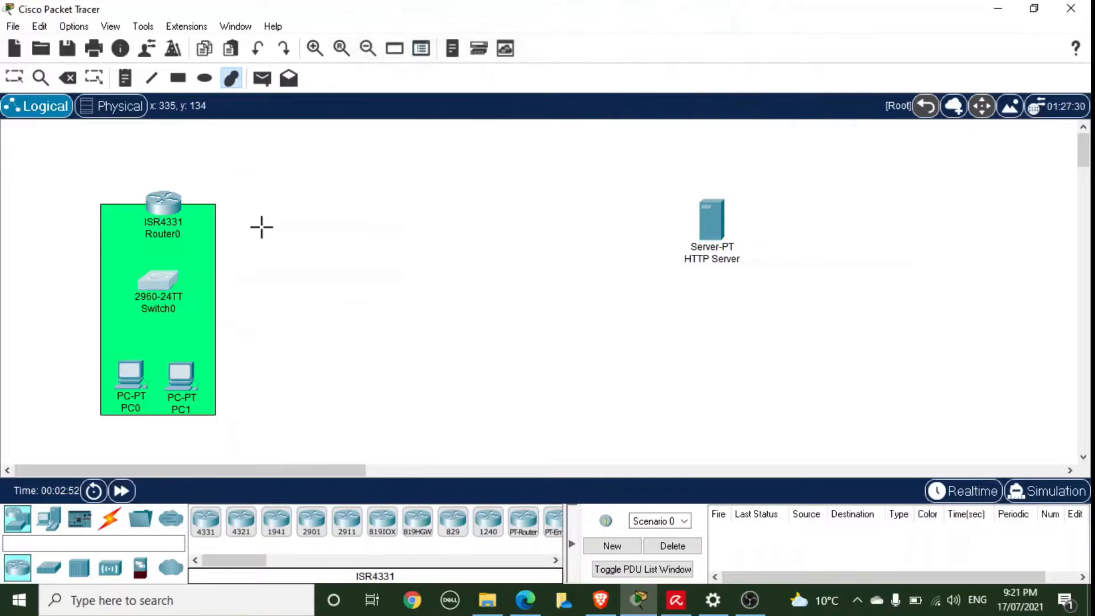
key("Escape")
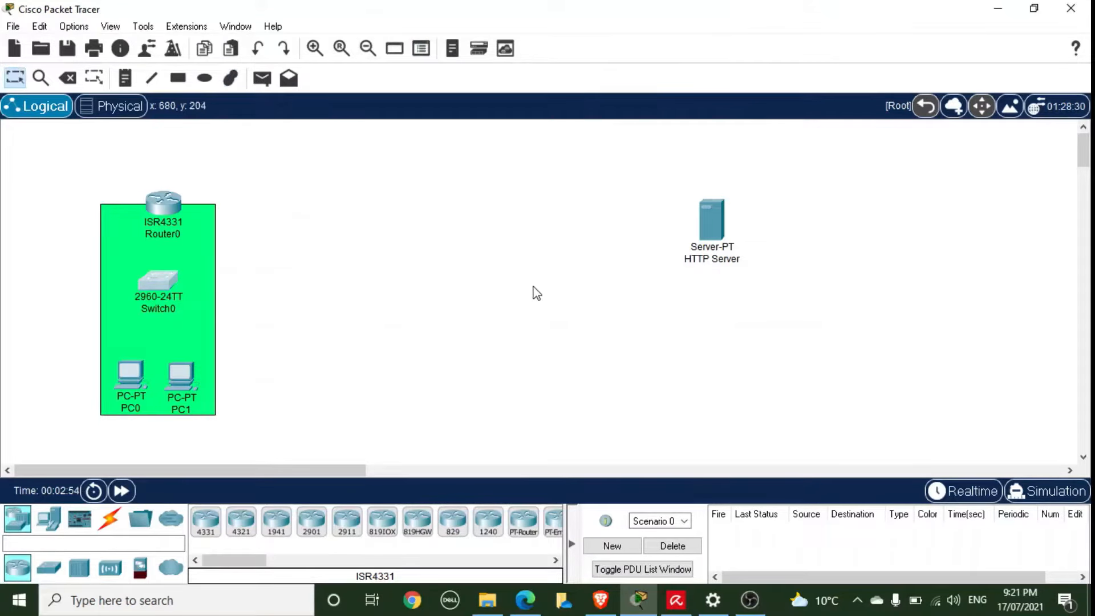
Shift the HTTP Server slightly to the left and place a second 2960 switch on its left side
left_click_drag(707, 231, 720, 224)
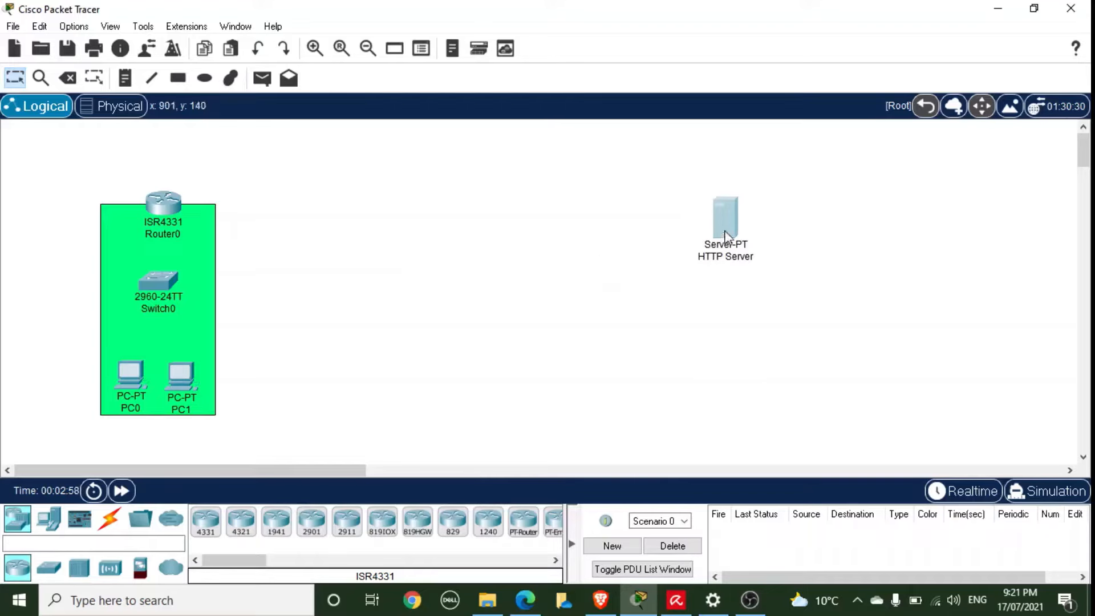
left_click_drag(725, 233, 730, 240)
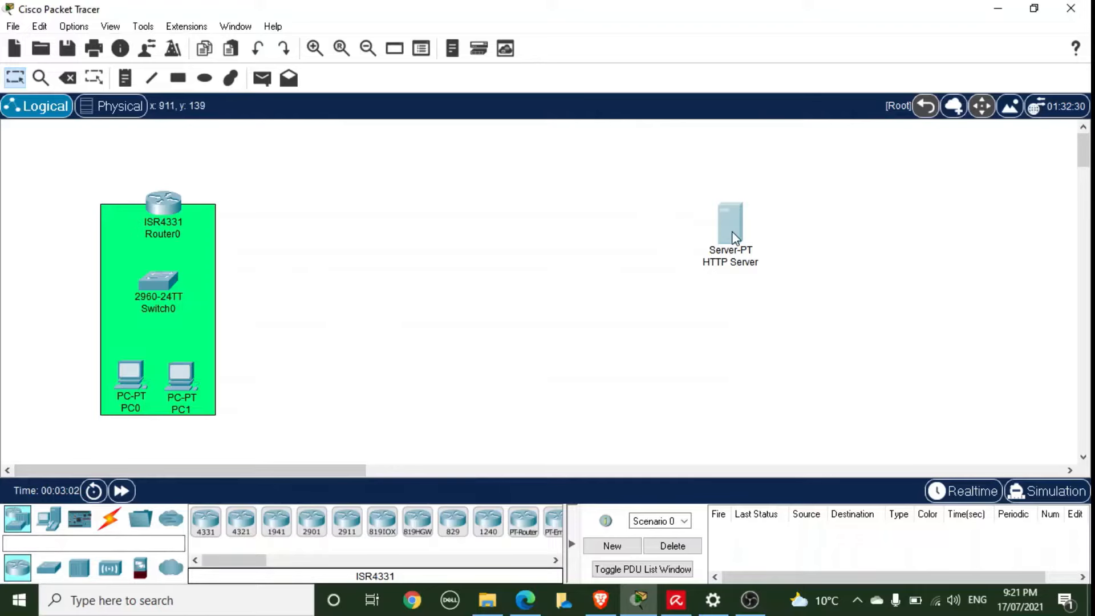
left_click_drag(732, 231, 709, 234)
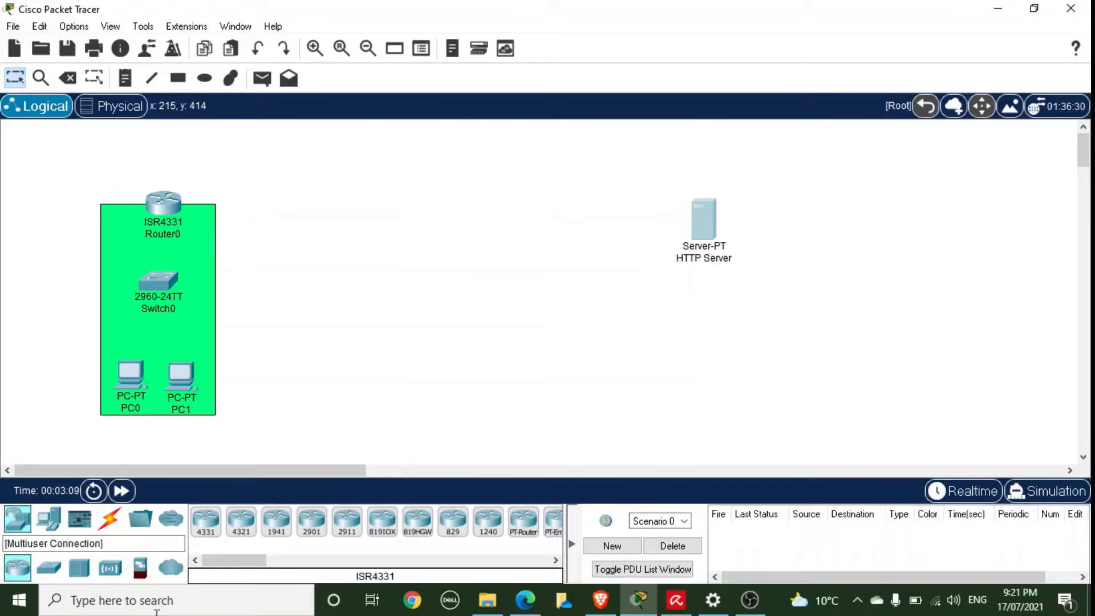
left_click(50, 571)
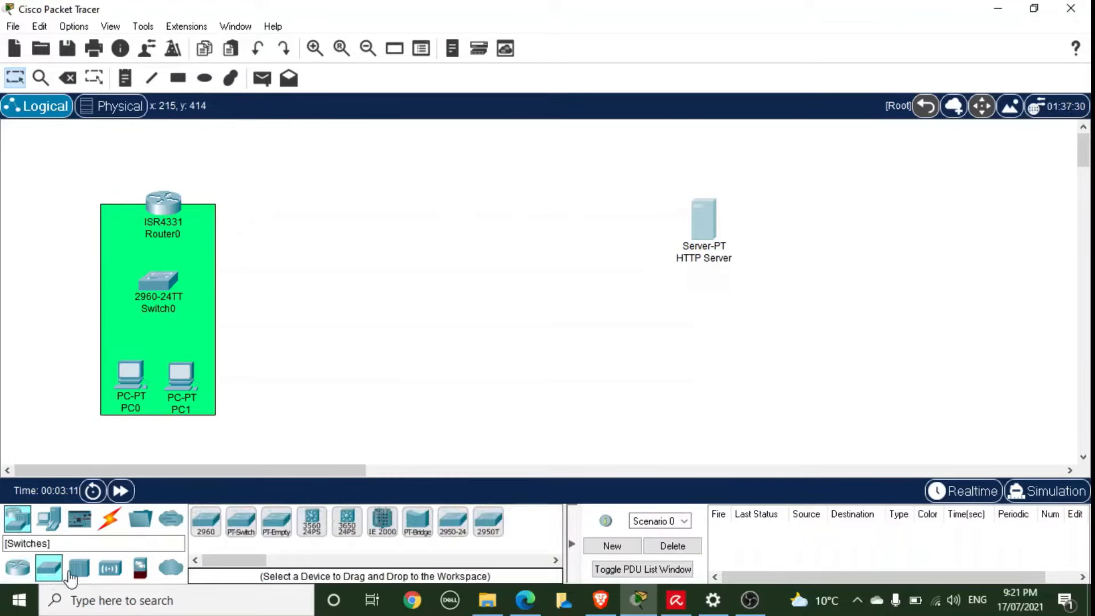
left_click_drag(205, 521, 617, 230)
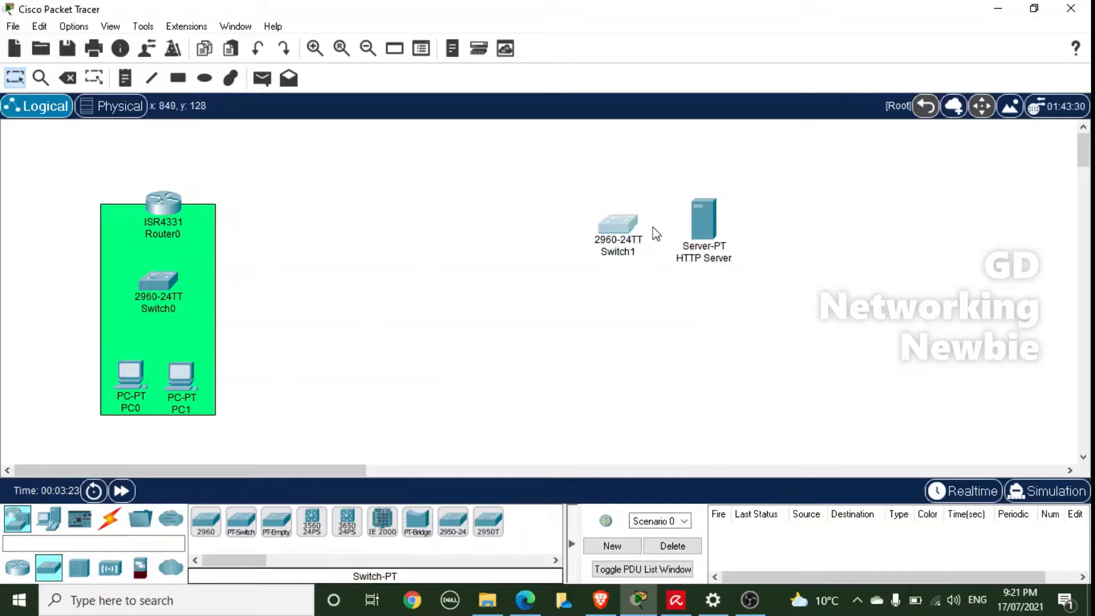
Draw an outlined ellipse with light yellow fill #ffff7f around the second switch and the HTTP Server, leaving room below them
left_click(230, 78)
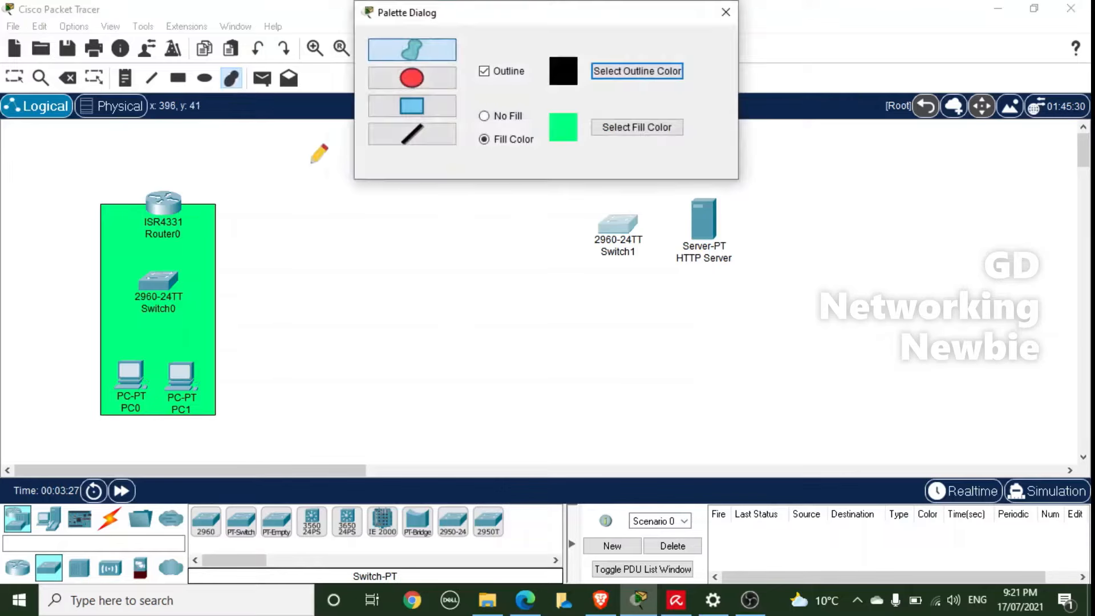
left_click(597, 131)
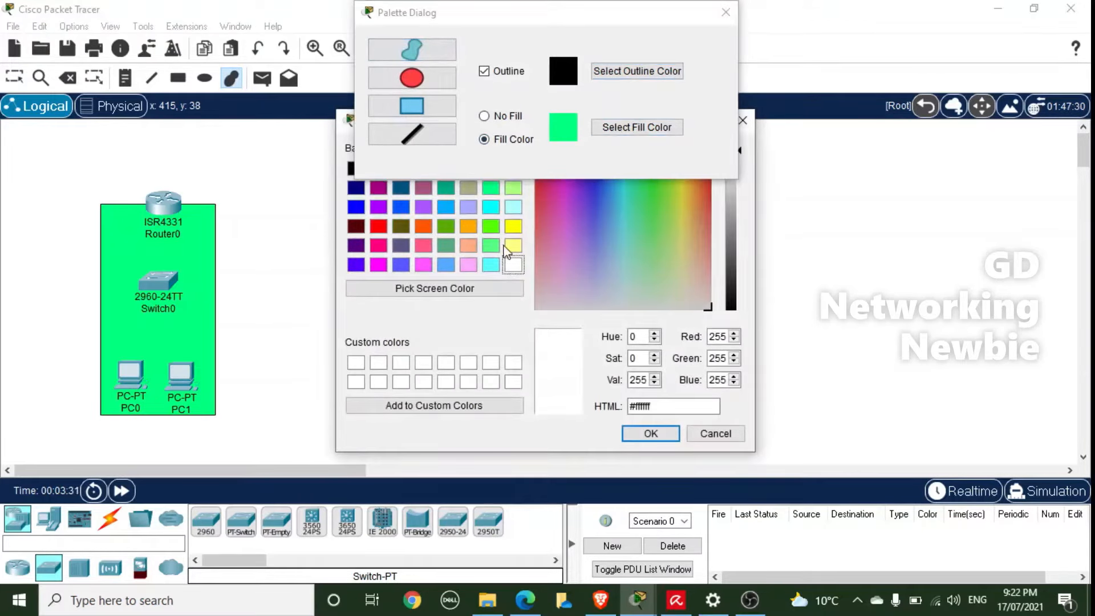
left_click(513, 245)
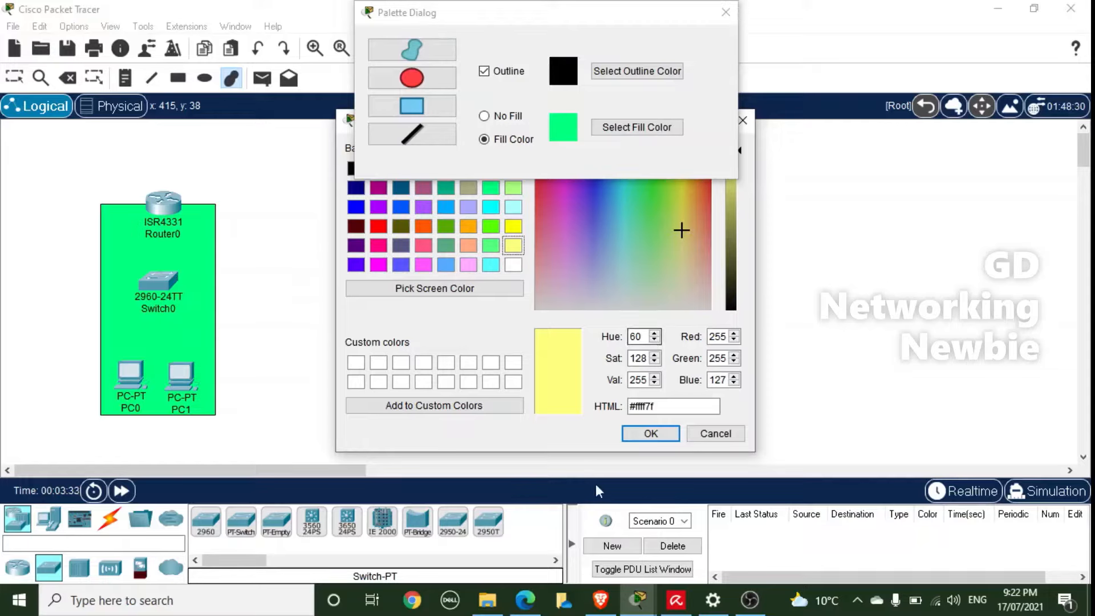
left_click(647, 435)
left_click(723, 12)
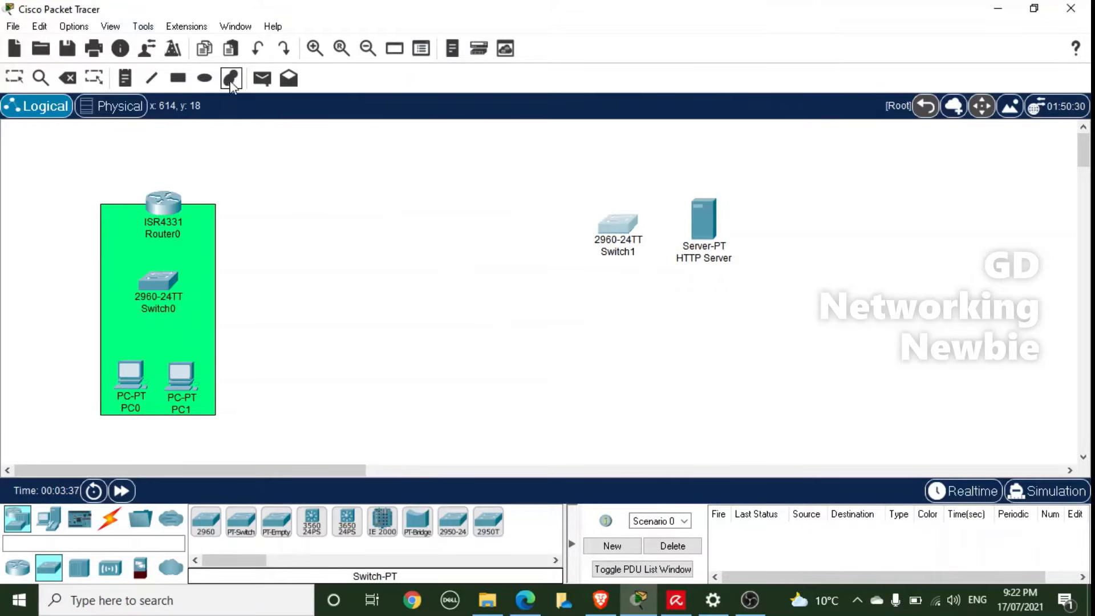
left_click(205, 78)
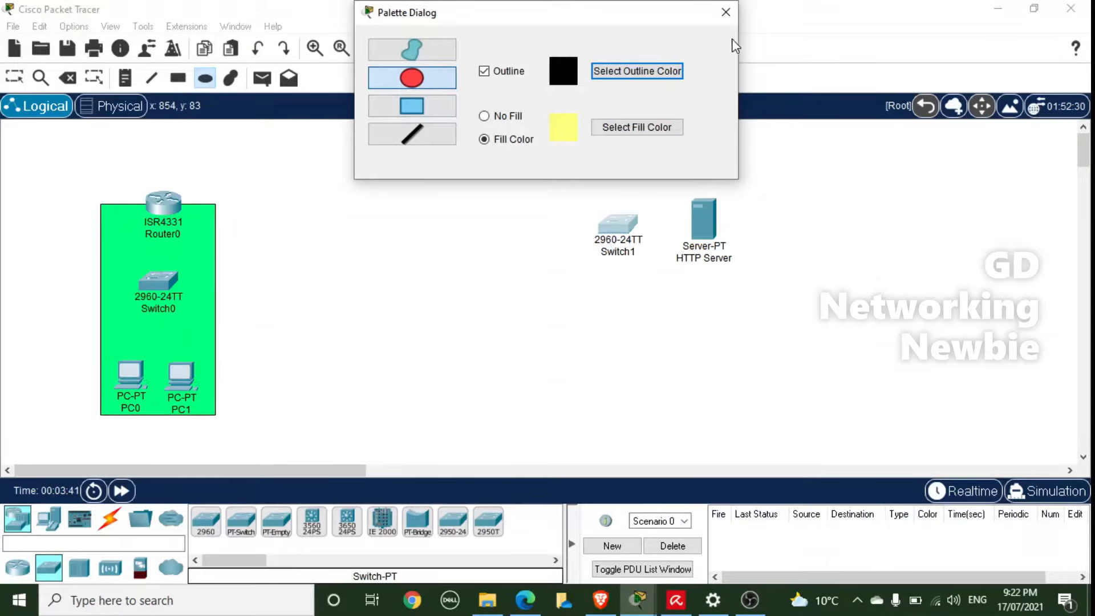
left_click(726, 11)
left_click_drag(608, 166, 750, 403)
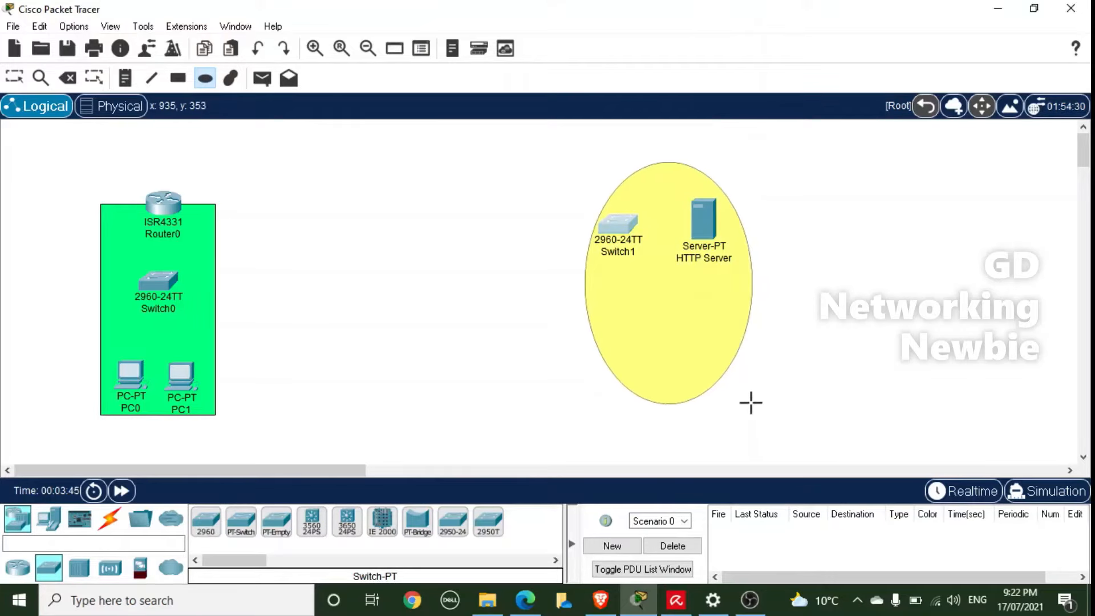
key("Escape")
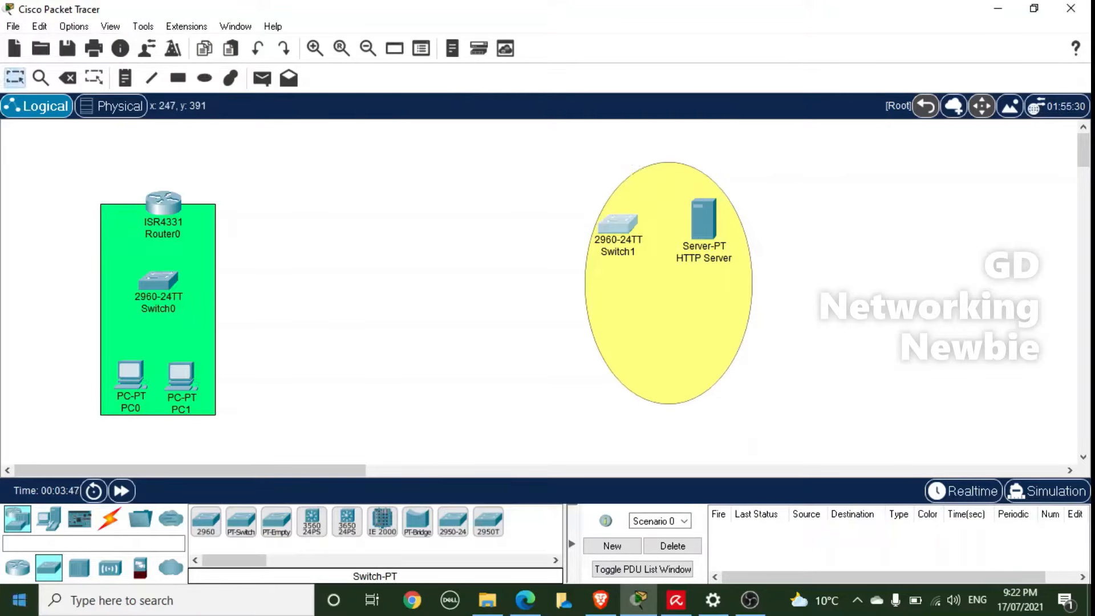
Add two PCs side by side inside the yellow ellipse, below the switch and the HTTP Server
left_click(49, 519)
left_click_drag(231, 521, 639, 339)
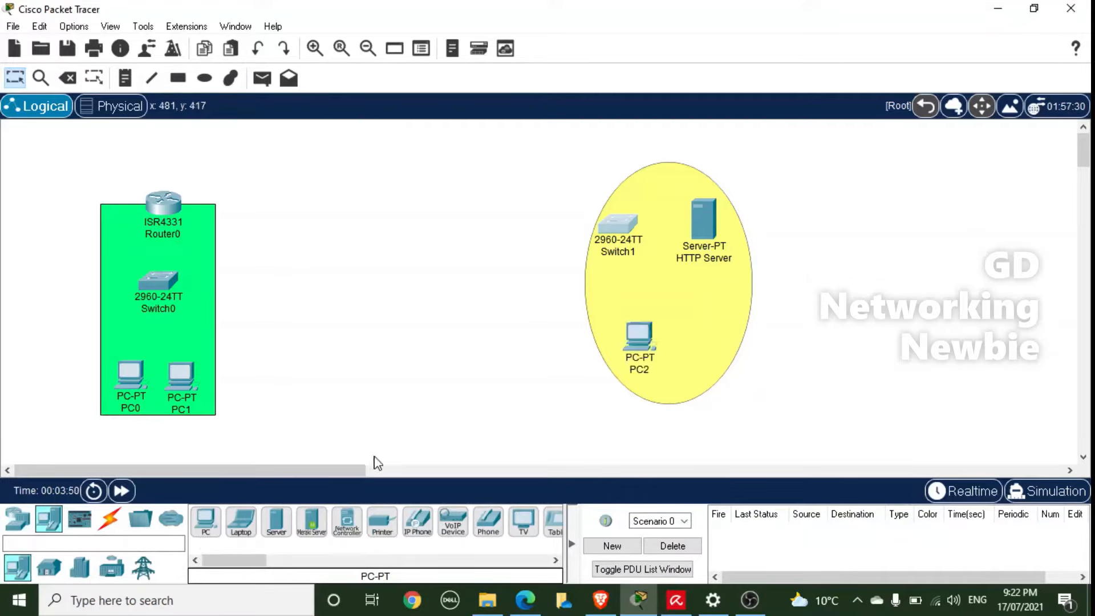
left_click_drag(205, 520, 682, 339)
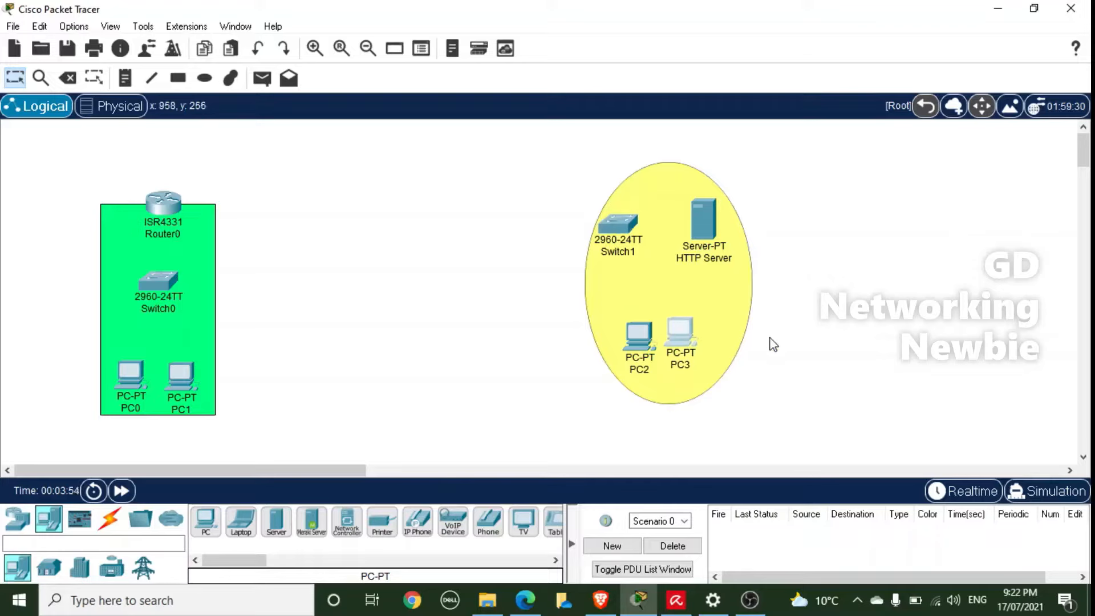
Cable PC0 and PC1 to Switch0 using the automatically chosen connection type
left_click(112, 527)
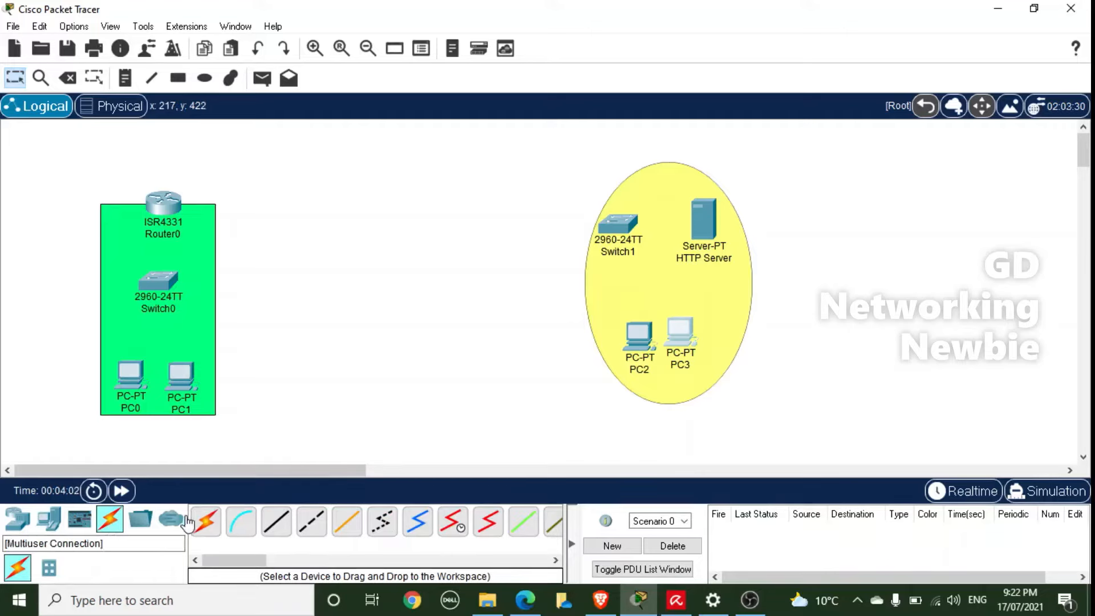
left_click(208, 524)
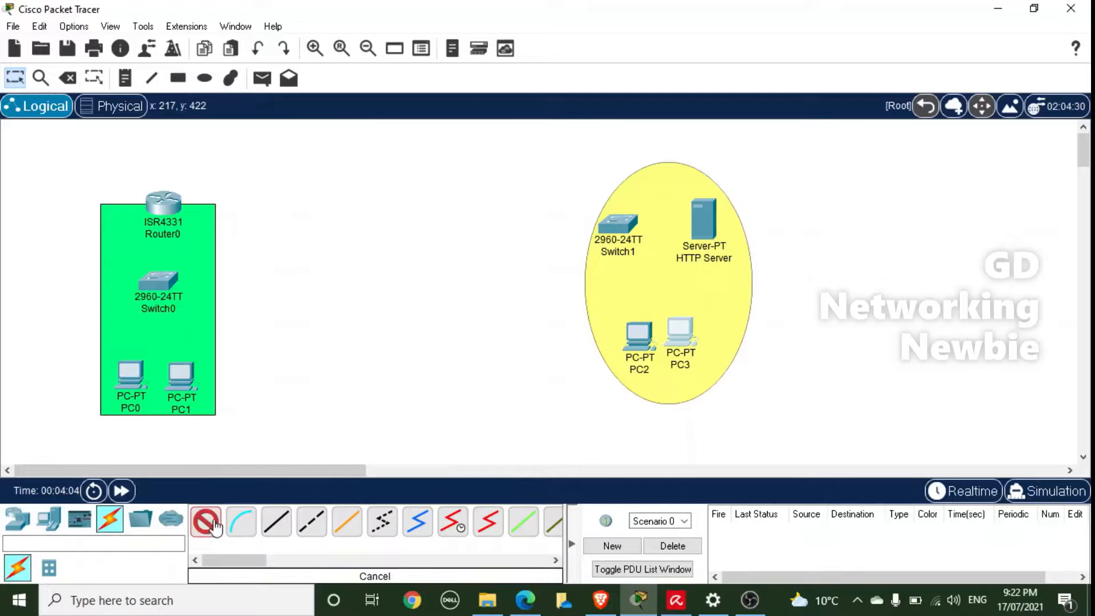
left_click(130, 379)
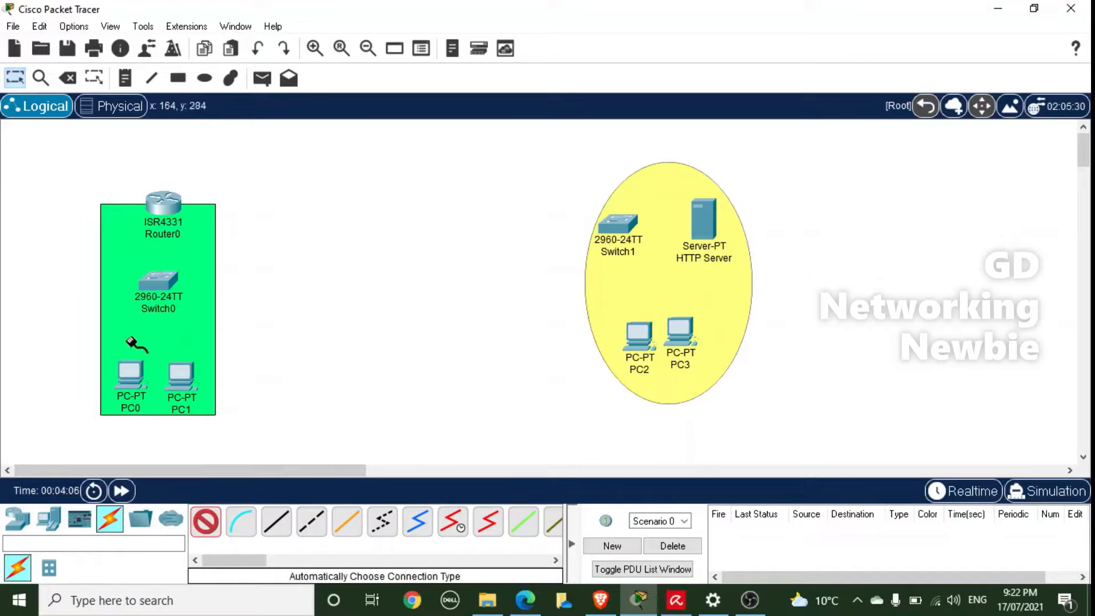
left_click(154, 286)
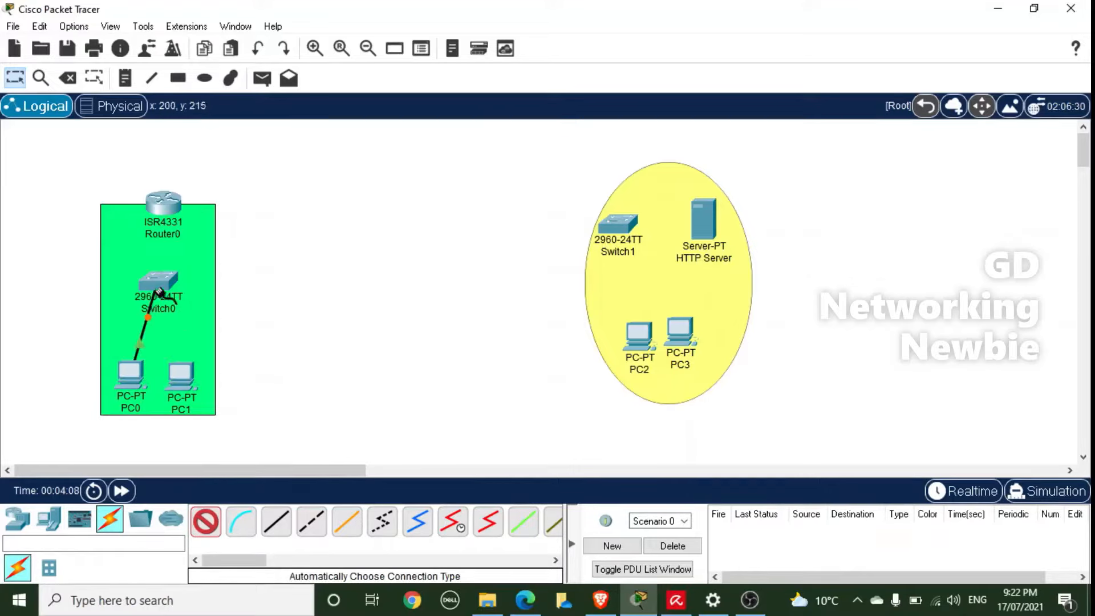
Cable PC2, PC3 and the HTTP Server to Switch1 using the automatically chosen connection type
left_click(642, 335)
left_click(618, 226)
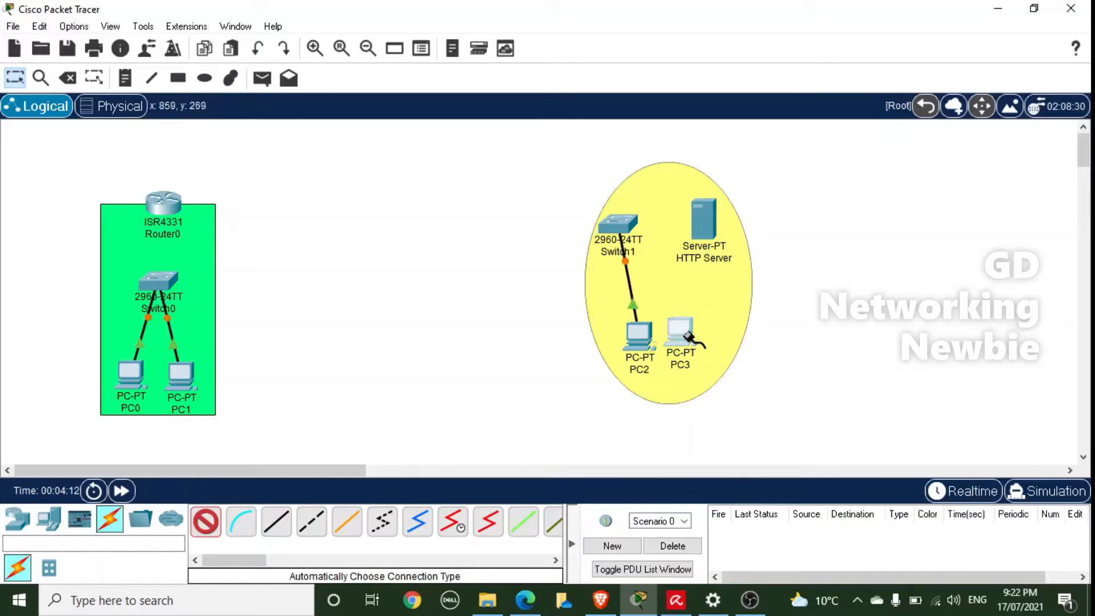
left_click(626, 229)
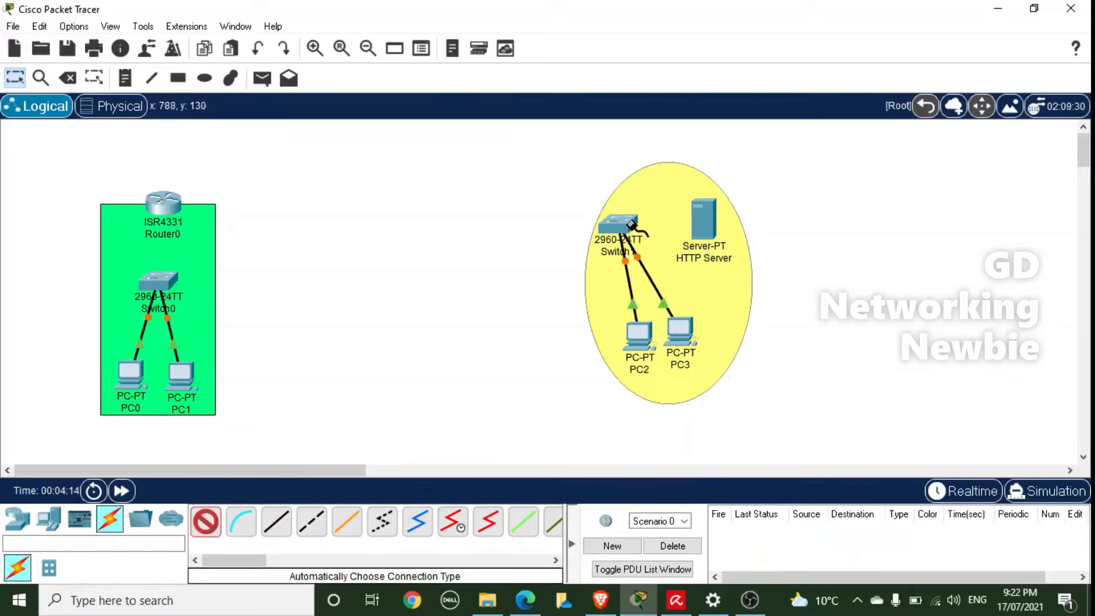
left_click(707, 223)
left_click(629, 223)
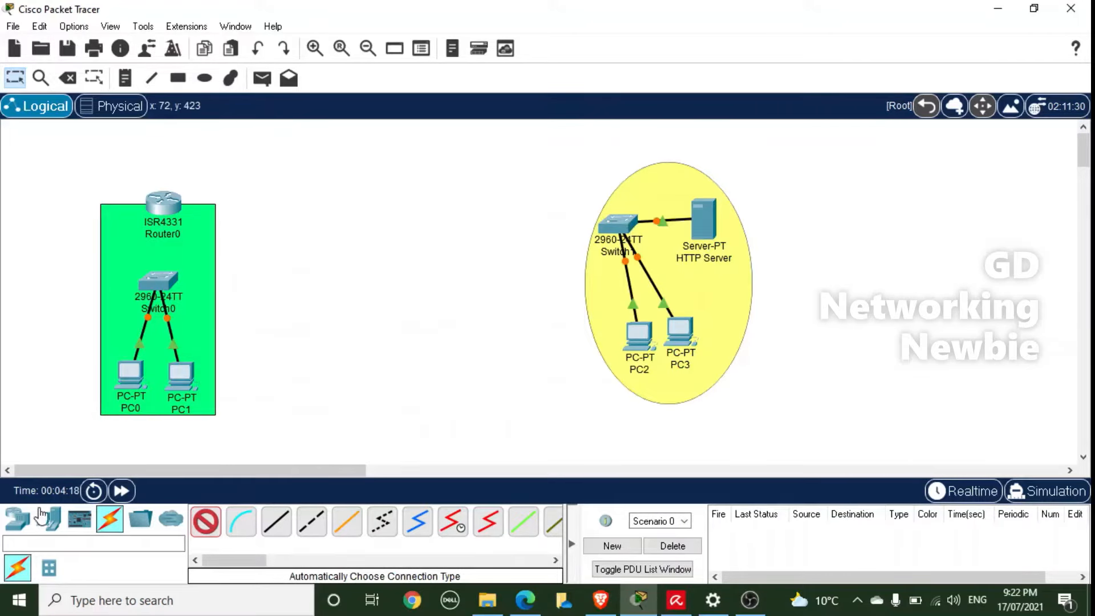
key("Escape")
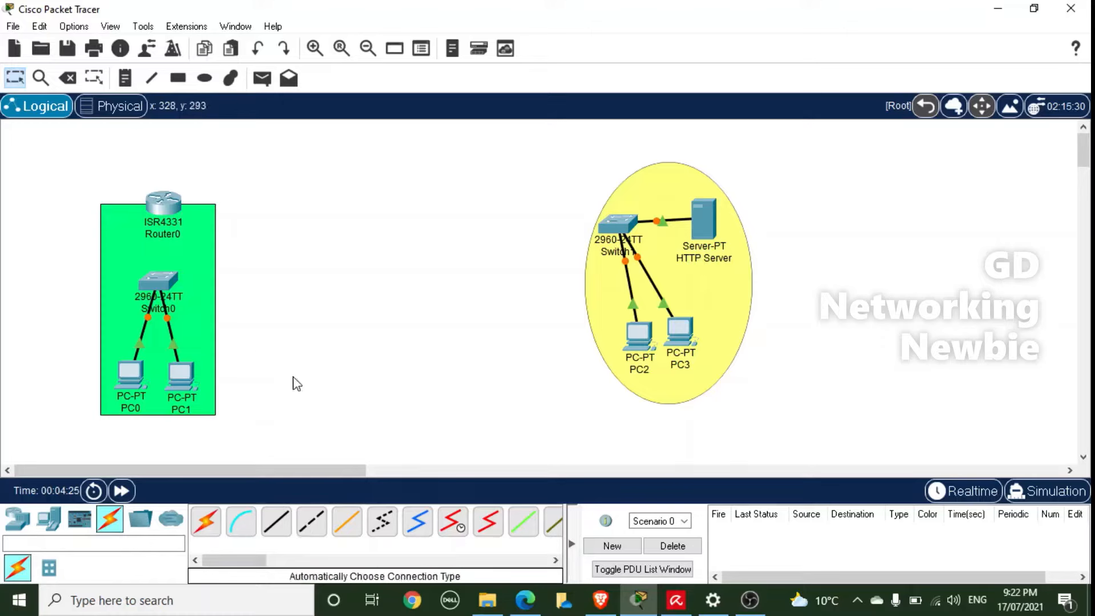
Connect Switch0 GigabitEthernet0/1 to Router0 GigabitEthernet0/0/0 with a copper straight-through cable
left_click(278, 534)
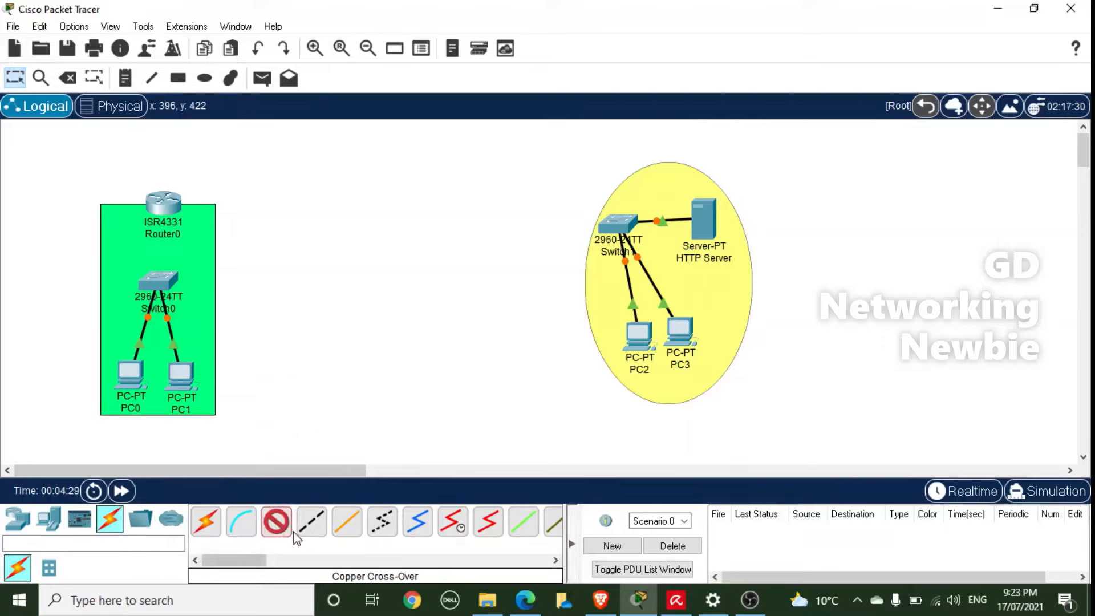
left_click(157, 281)
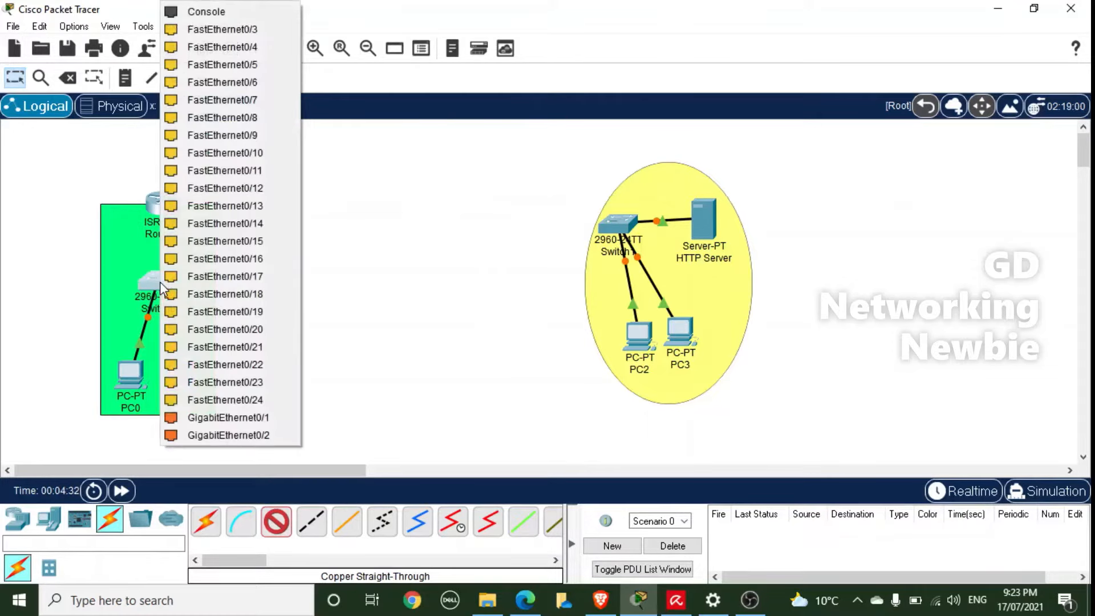
left_click(223, 419)
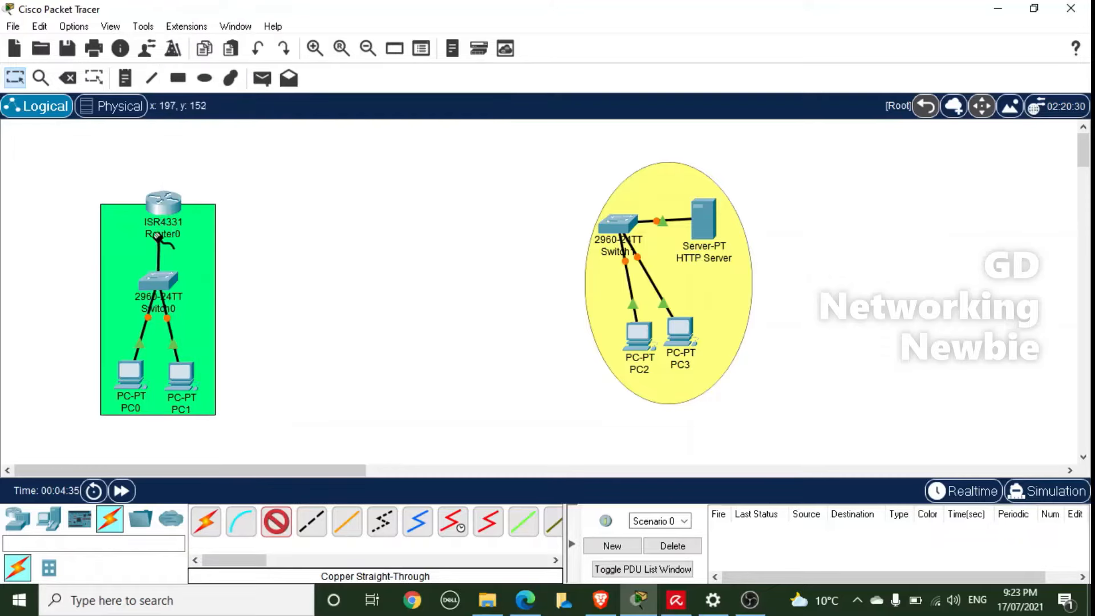
left_click(165, 210)
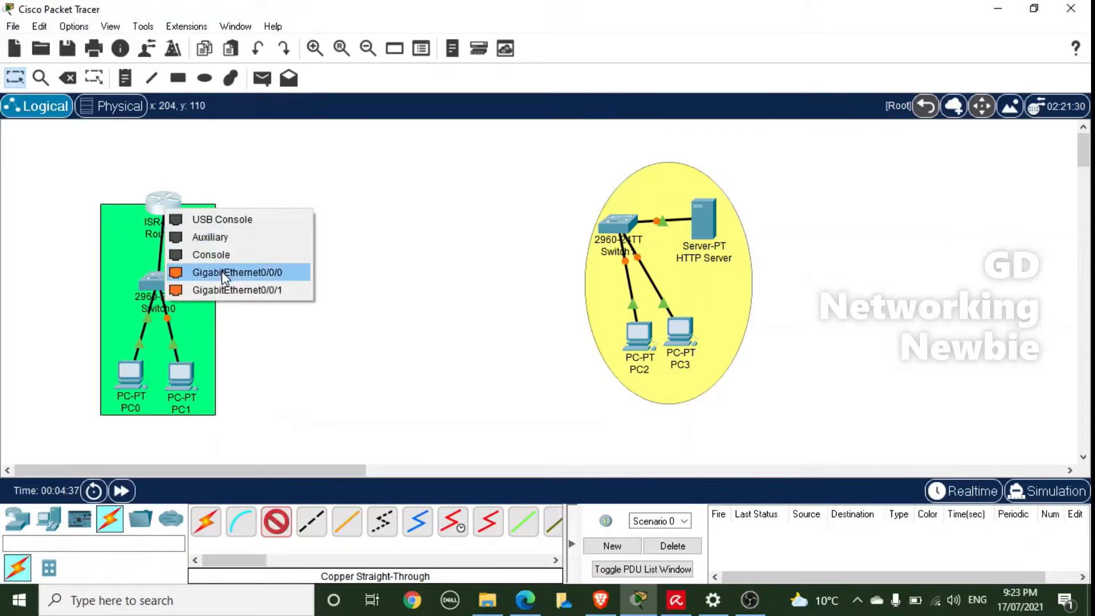
left_click(223, 276)
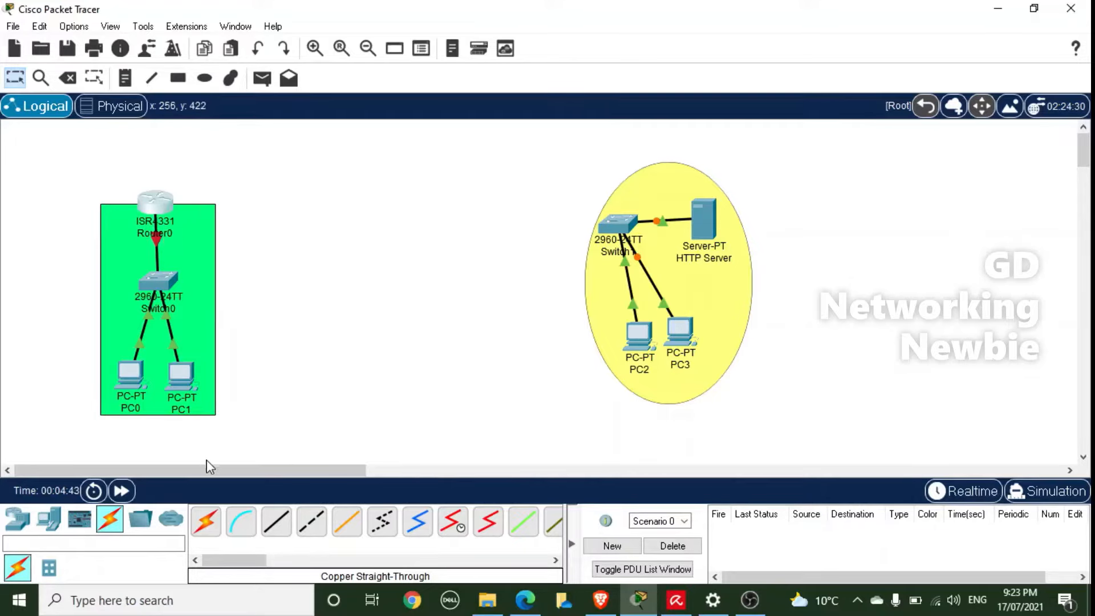
Connect Router0 GigabitEthernet0/0/1 to Switch1 GigabitEthernet0/1 with a copper straight-through cable
left_click(276, 521)
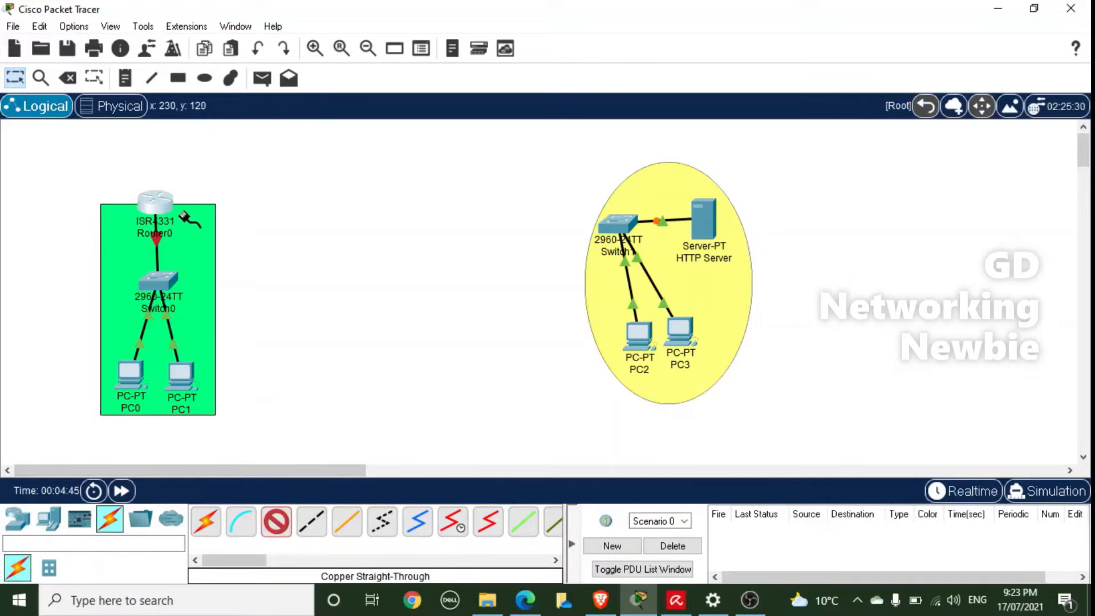
left_click(171, 204)
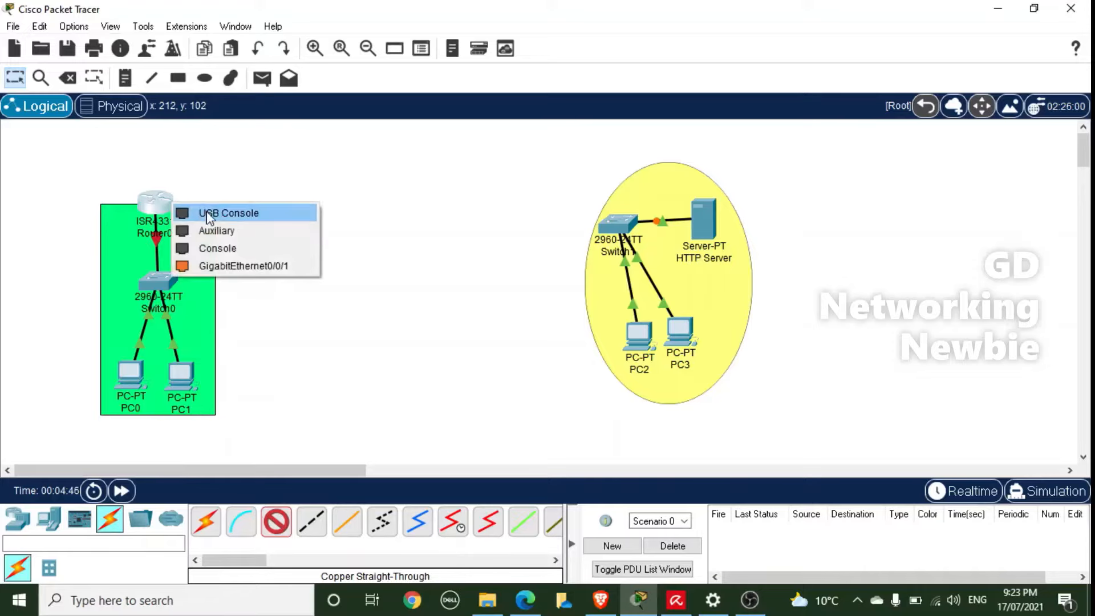
left_click(253, 268)
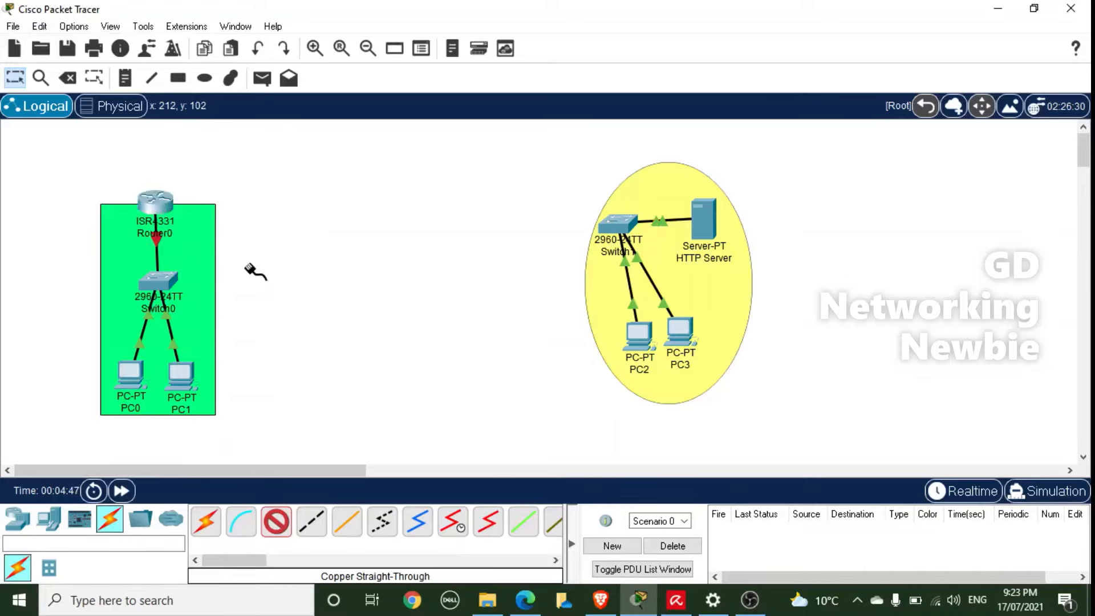
left_click(609, 228)
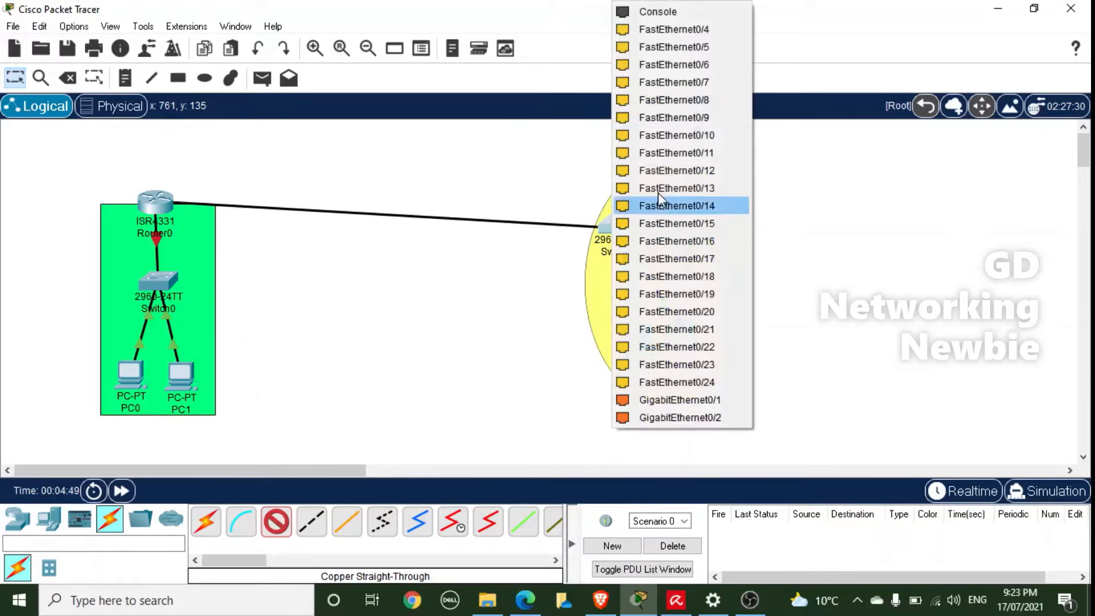
left_click(689, 401)
Move the yellow ellipse and all its devices upward until Switch1 is level with Router0
left_click_drag(543, 137, 788, 478)
key("Up")
key("Up")
key("Up")
key("Up")
key("Up")
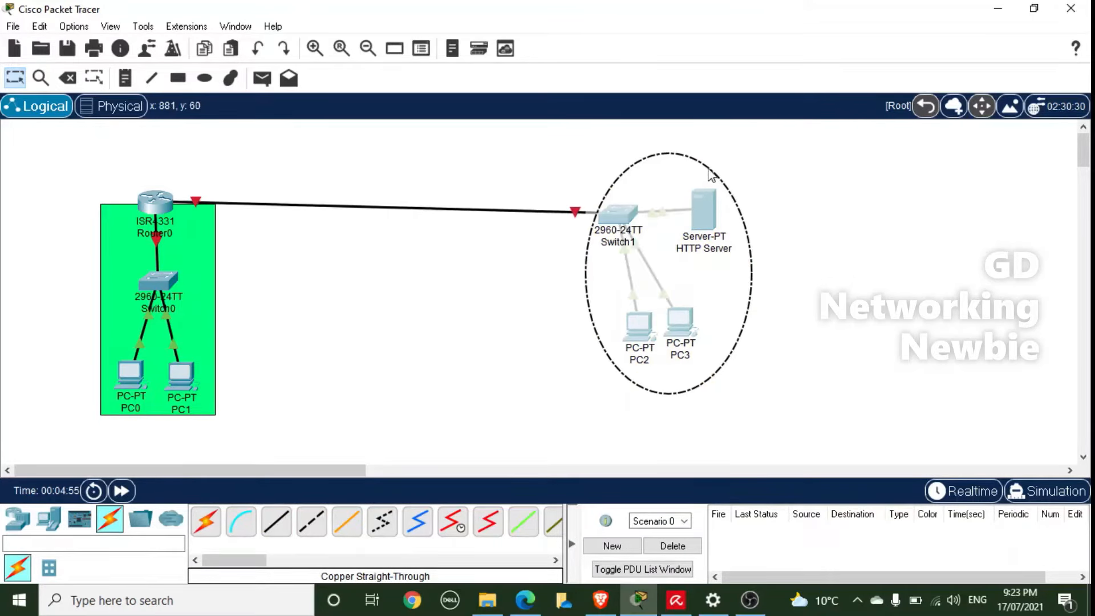
left_click(814, 261)
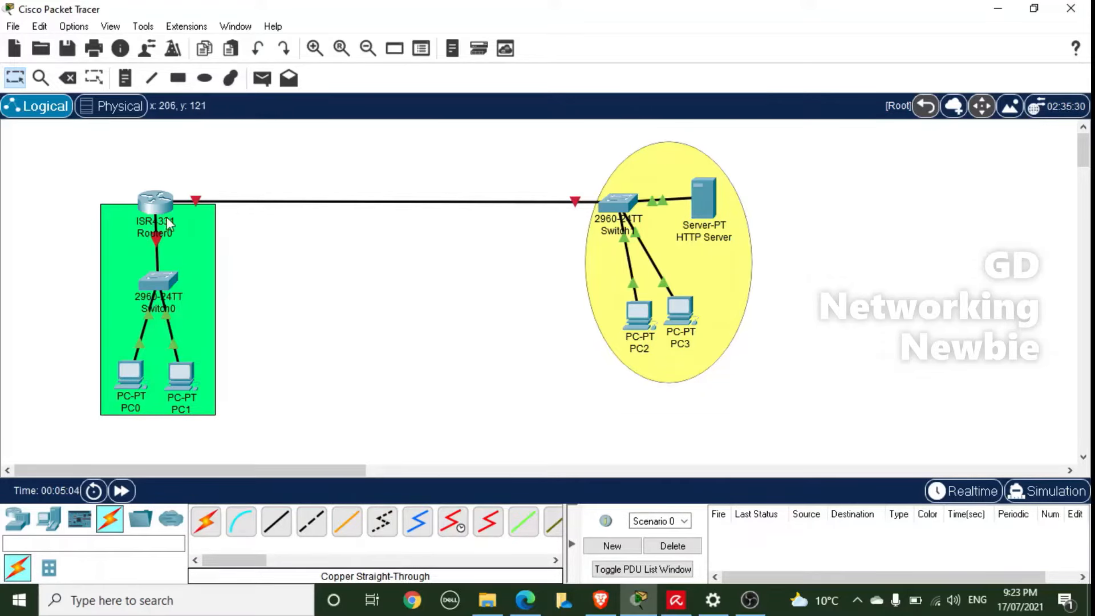
Open Router0's command line and decline the initial configuration dialog with no
mouse_move(168, 224)
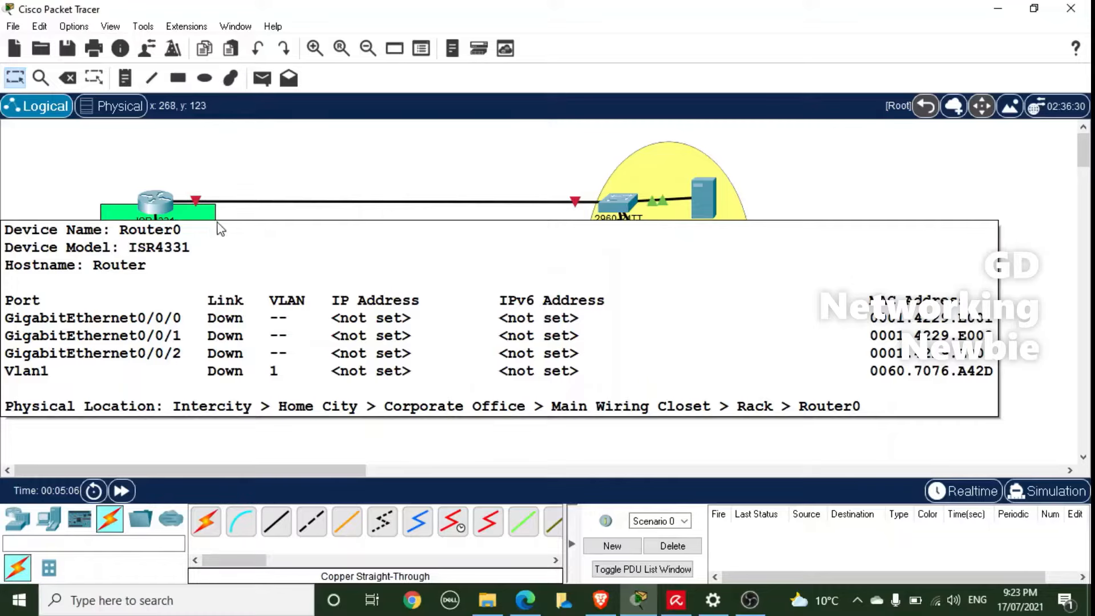
left_click(153, 202)
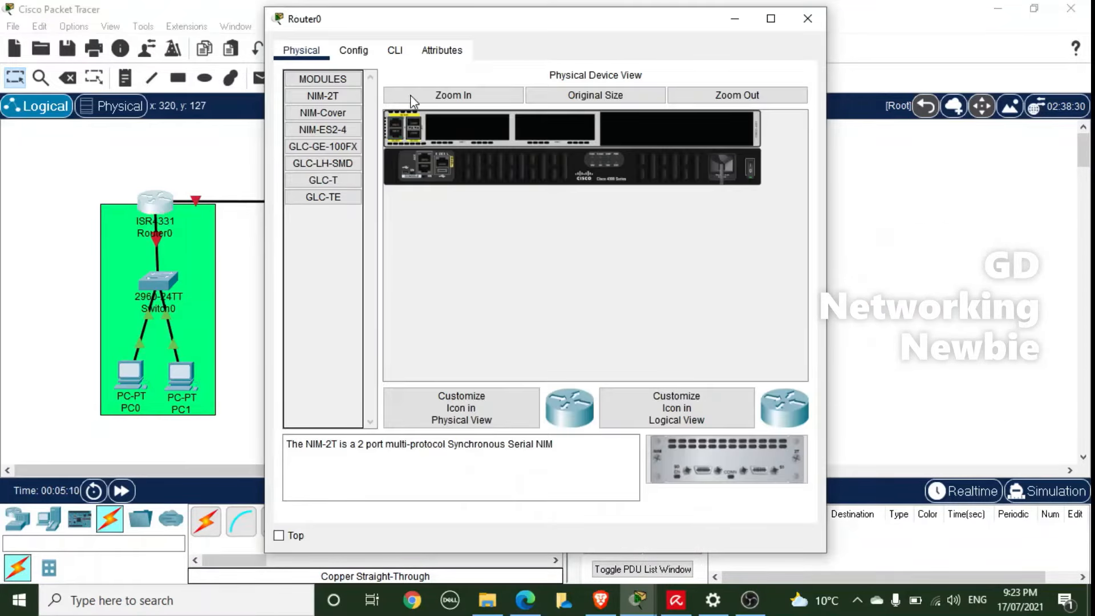
left_click(394, 50)
key("Return")
type("no")
key("Return")
key("Return")
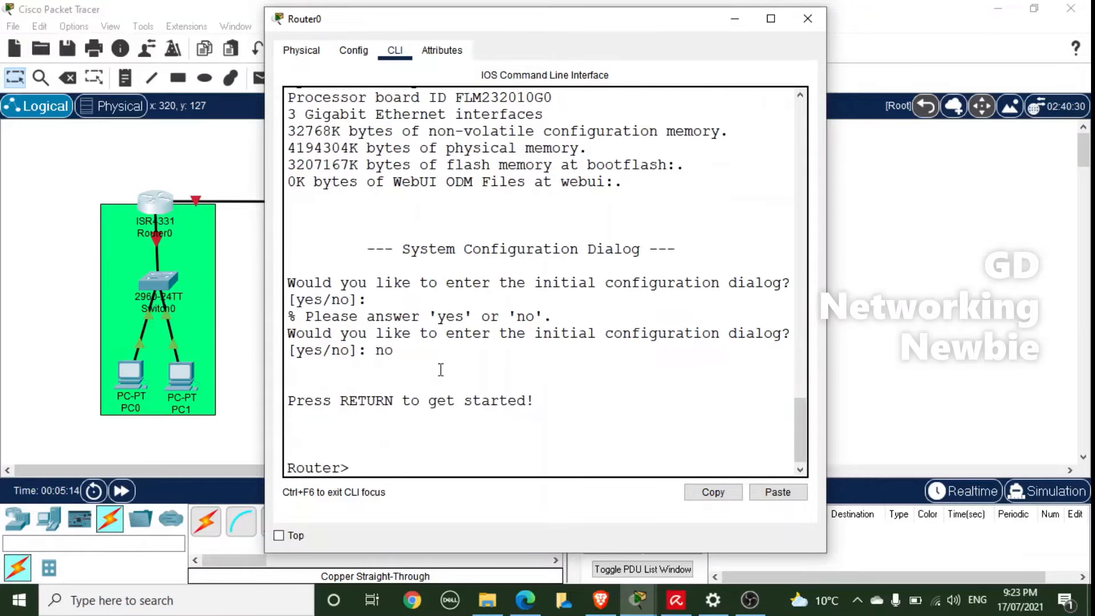
Enter privileged mode on Router0 with en and global configuration mode with config t
type("en")
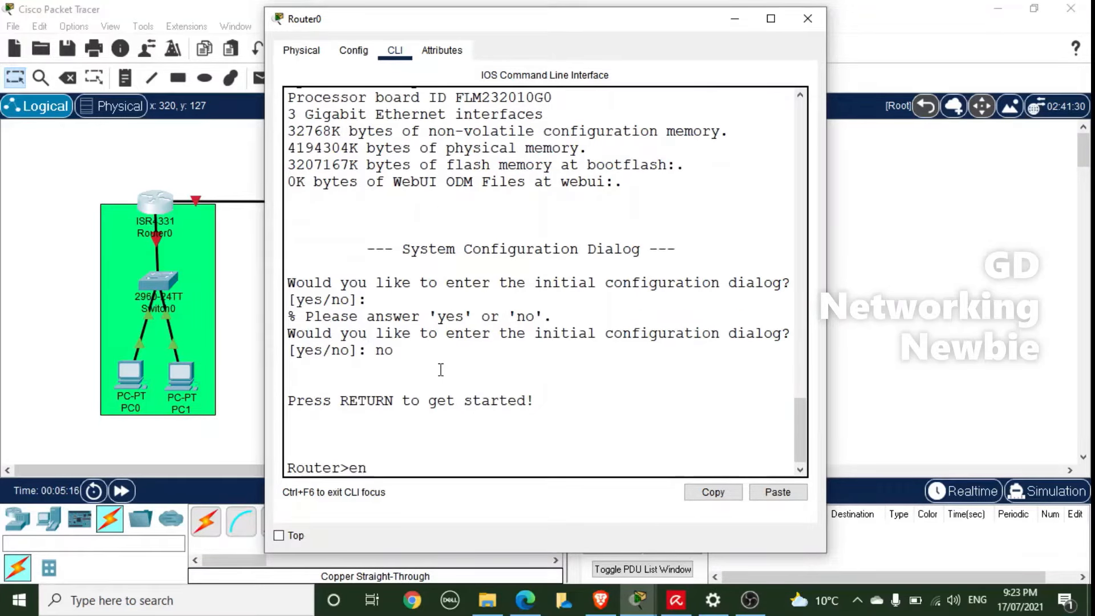
key("Return")
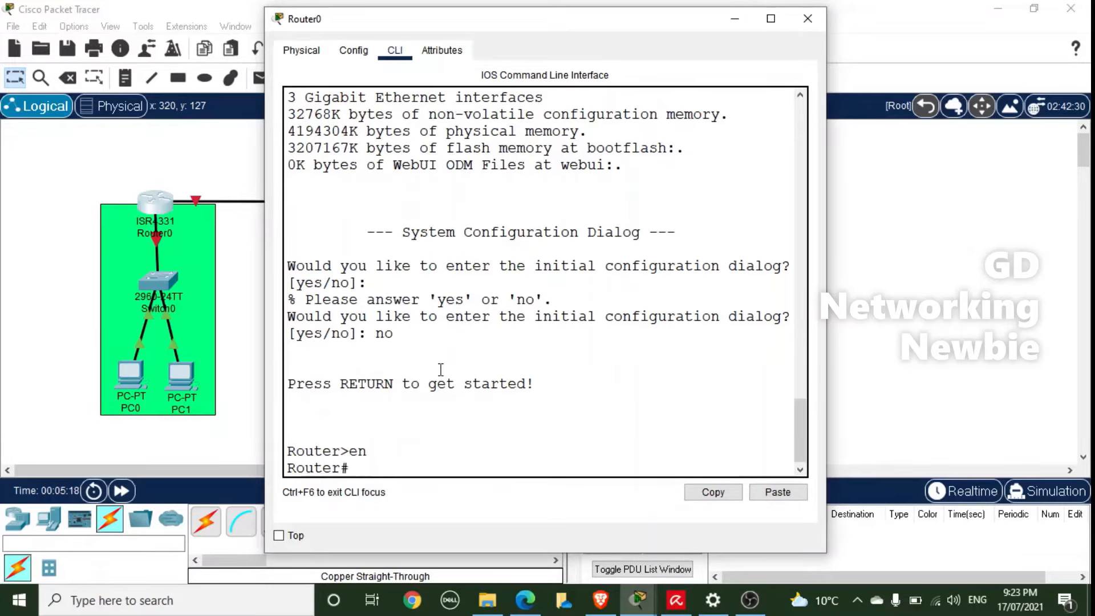
type("confif")
key("BackSpace")
type("g t")
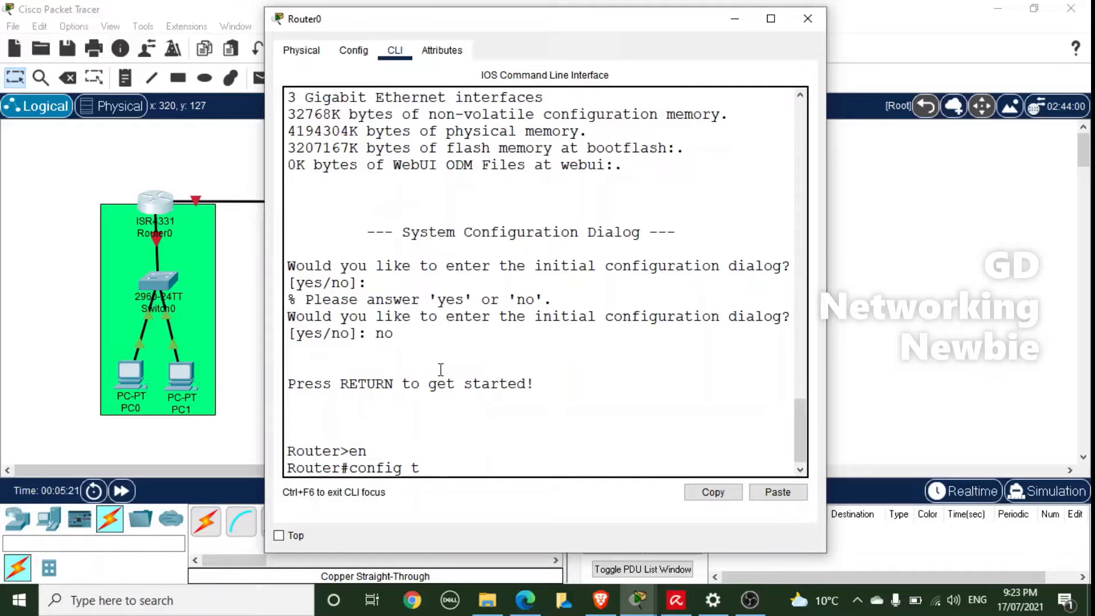
key("Return")
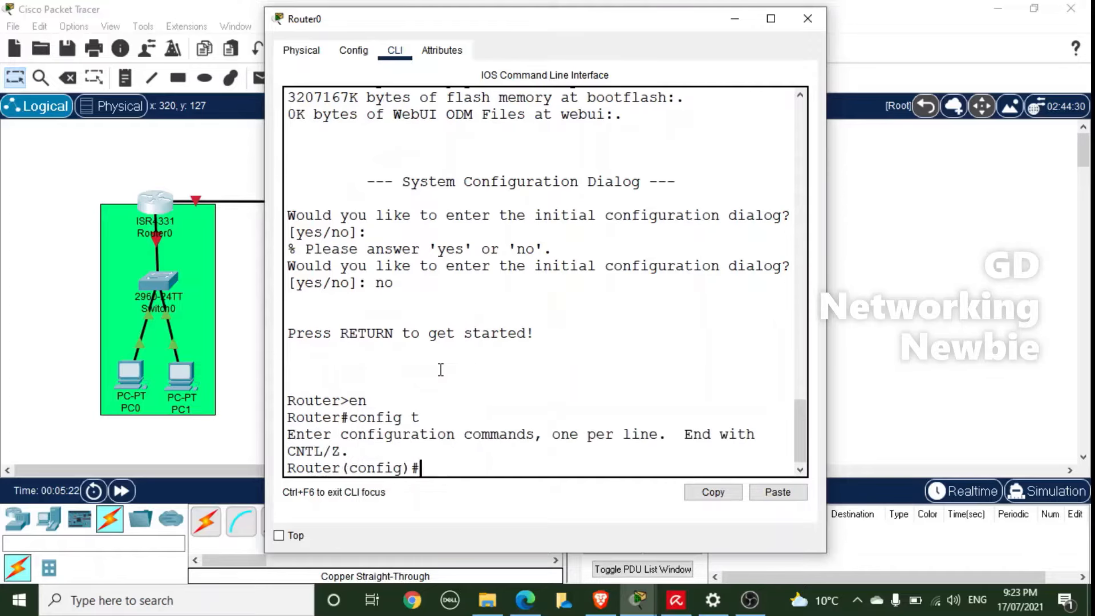
Assign IP address 192.168.10.1 with mask 255.255.255.0 to Router0's interface gigabitEthernet 0/0/0
type("inter")
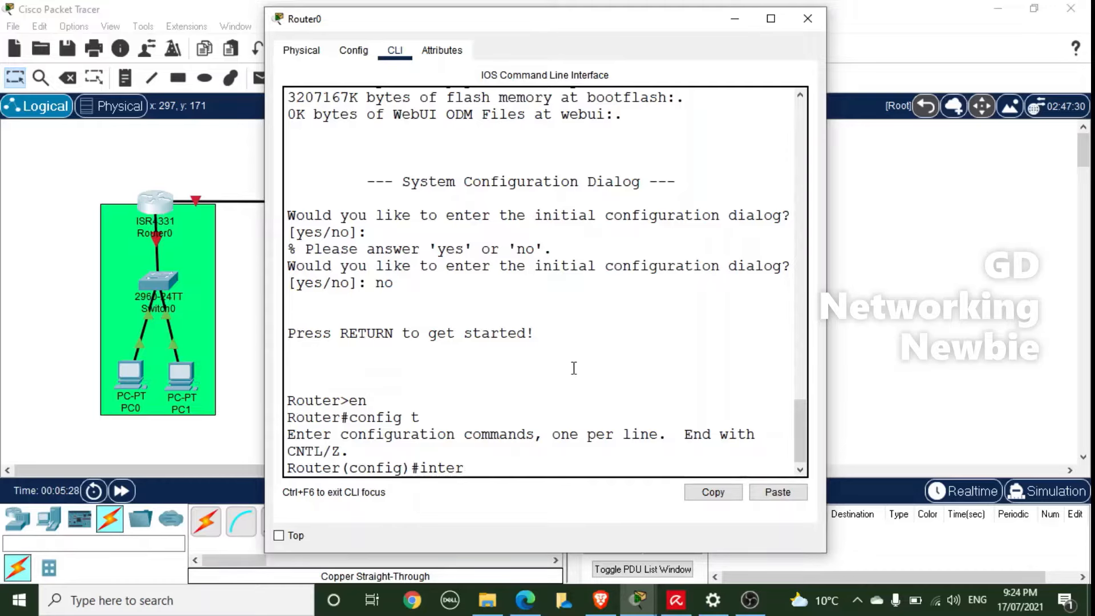
key("Tab")
type("gi")
key("Tab")
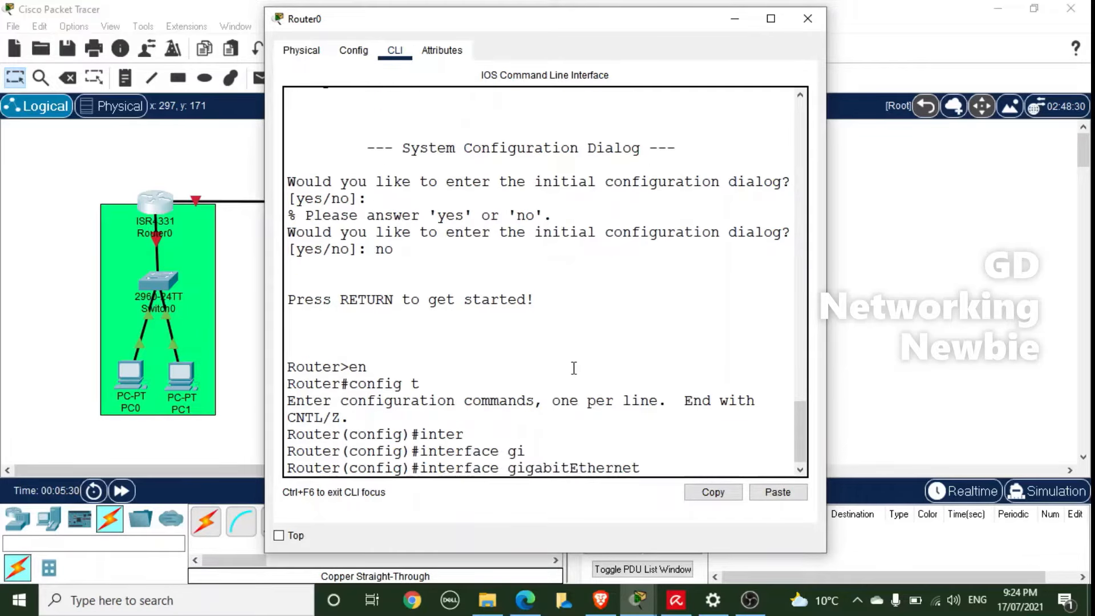
type("0/0/0")
key("Return")
type("ig-if)#ip ad")
key("Tab")
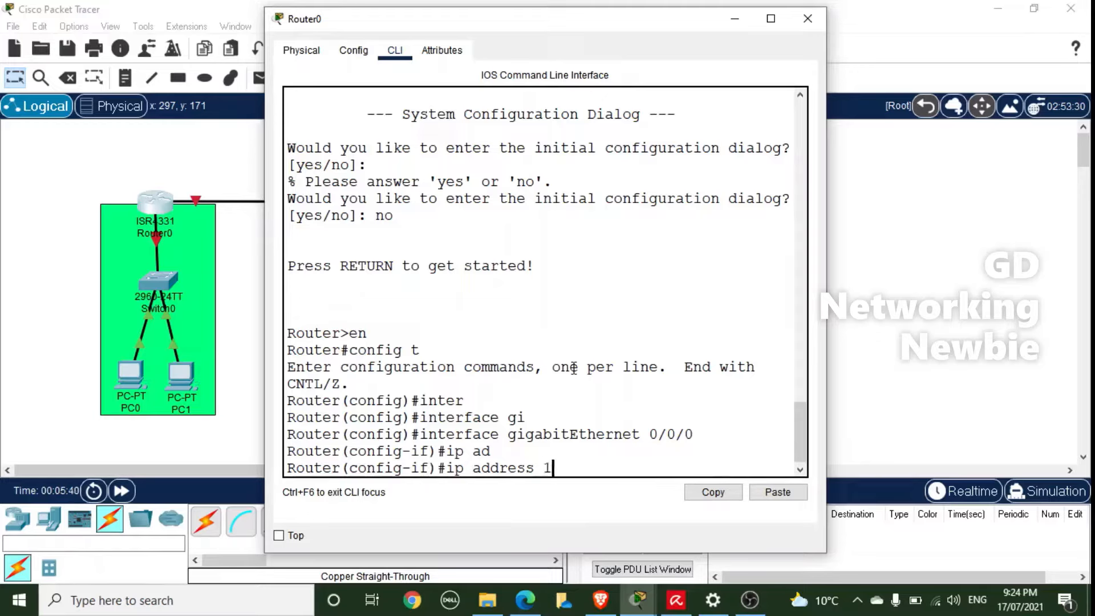
type("192.168.10.")
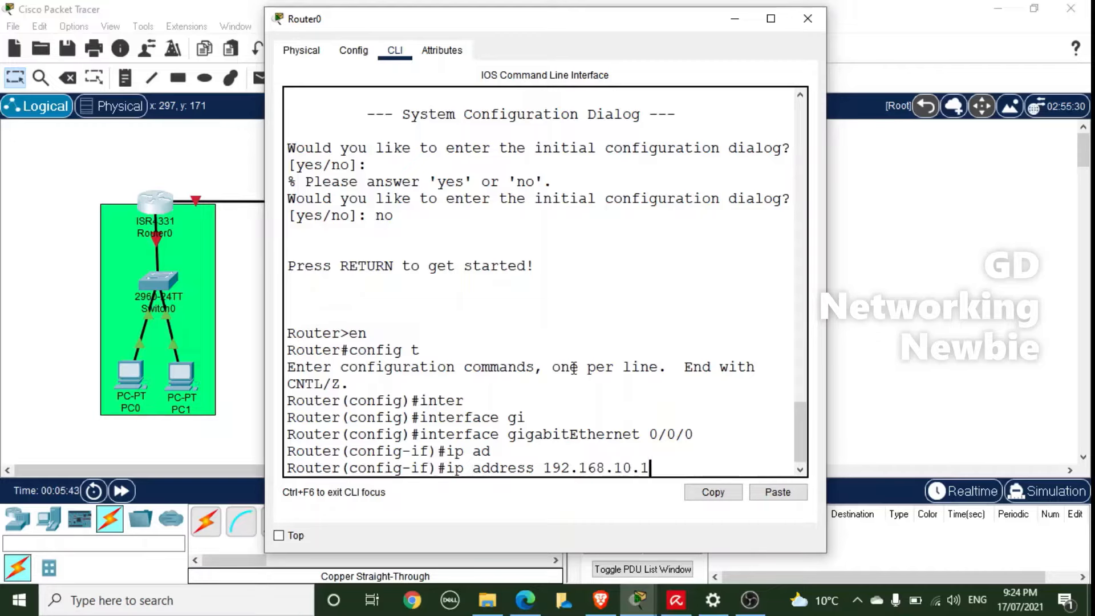
type("1 255.255.255.0")
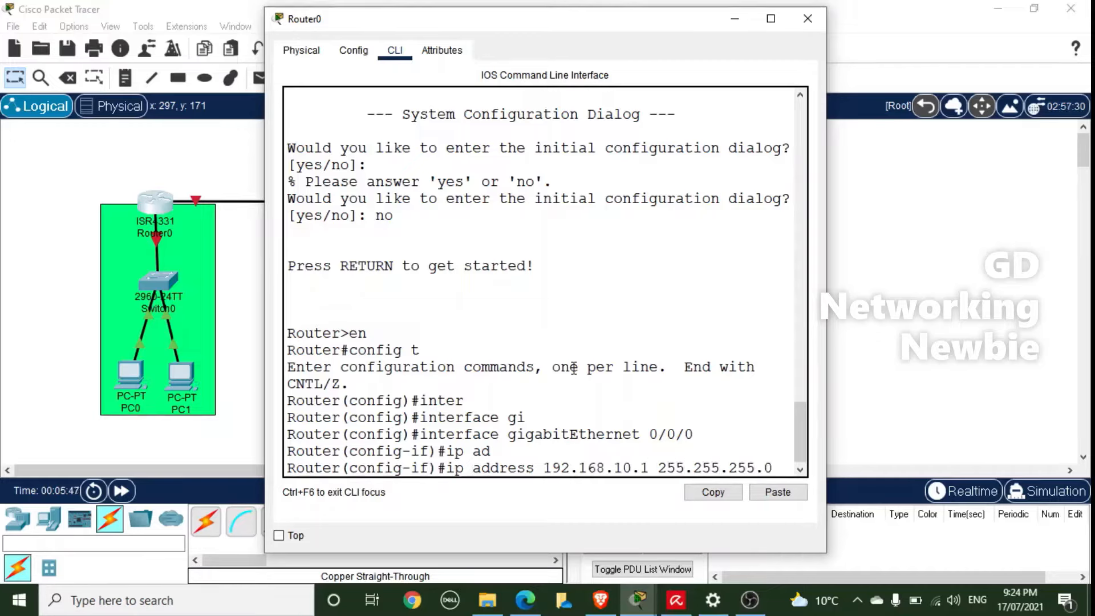
key("Return")
Enable Router0's gigabitEthernet 0/0/0 interface with no shutdown
type("no shut")
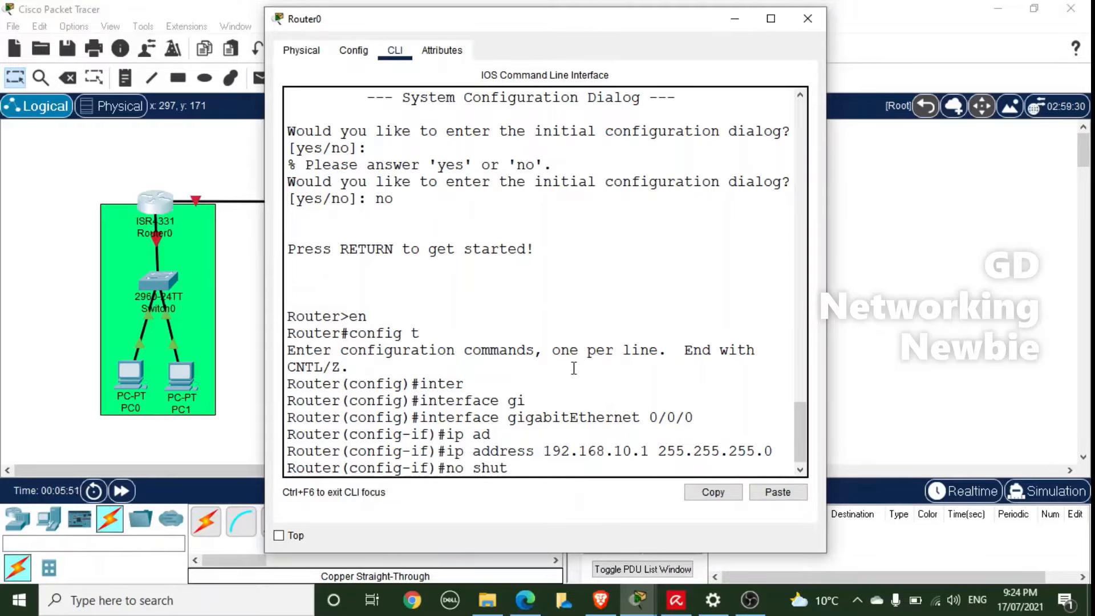
key("Tab")
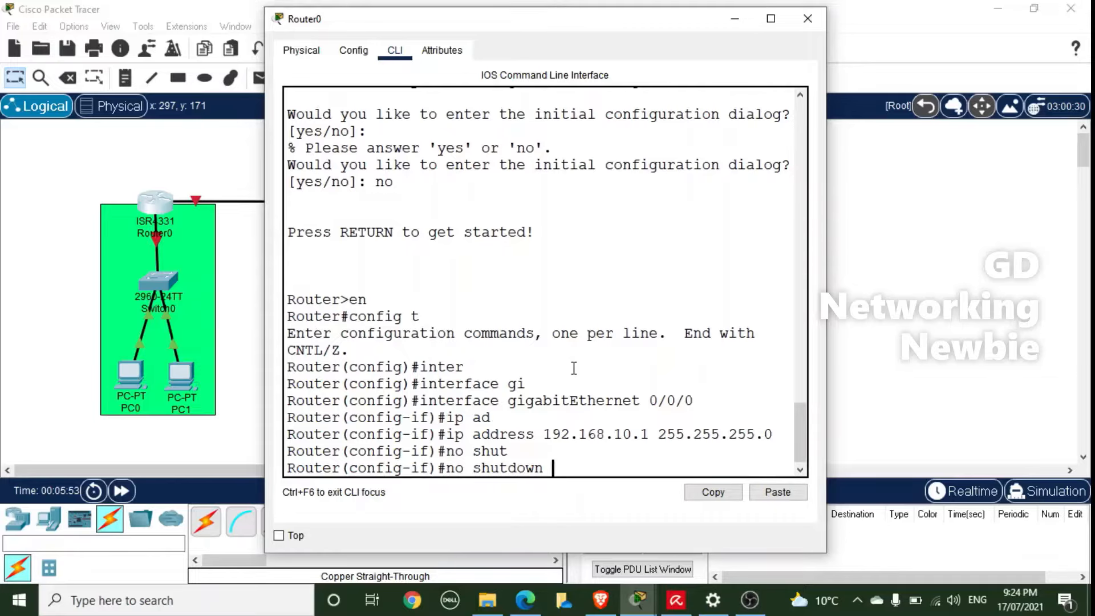
key("Return")
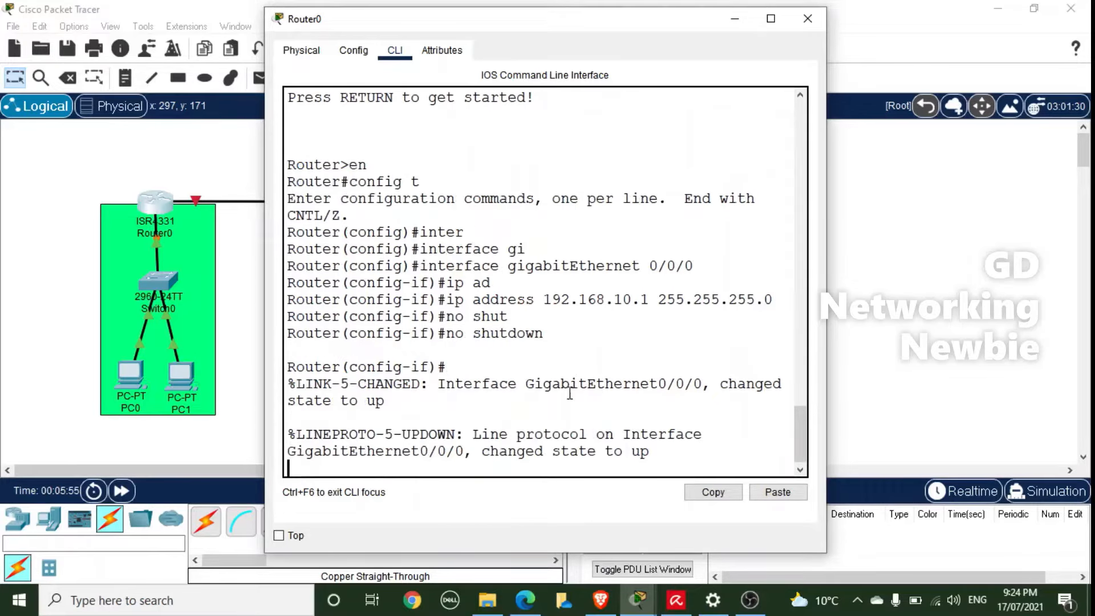
key("Return")
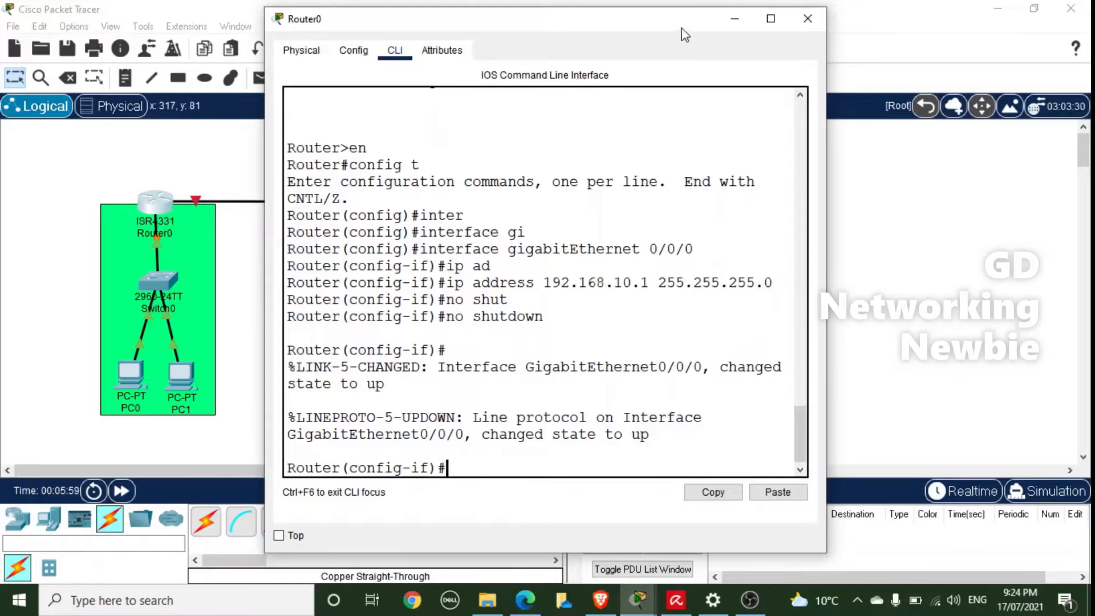
Enter interface configuration for g0/0/1 in Router0's command line
left_click_drag(685, 27, 773, 95)
left_click(895, 80)
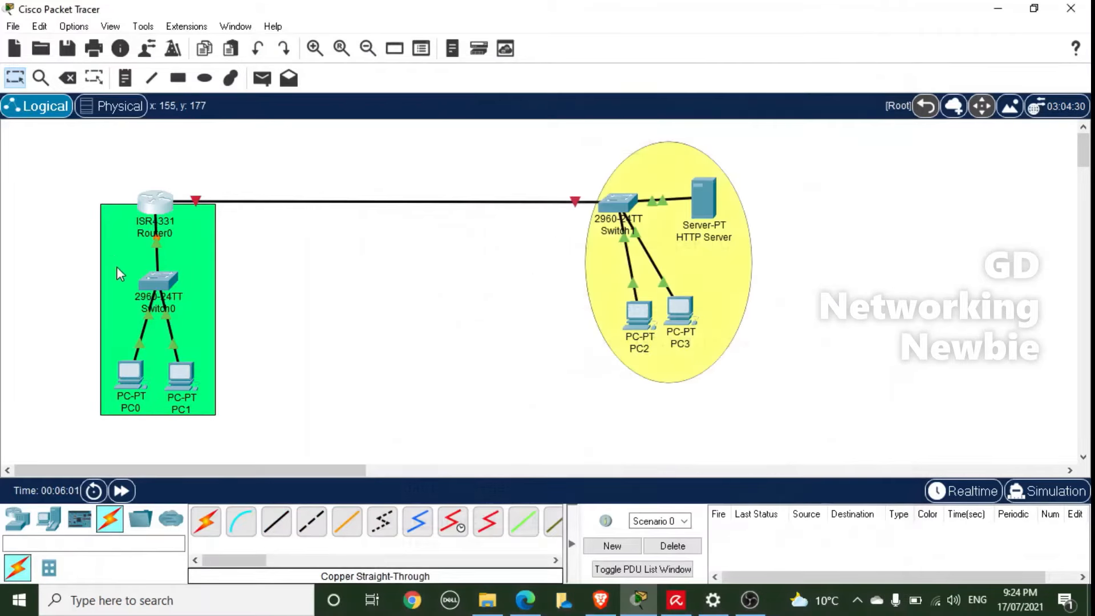
left_click(184, 201)
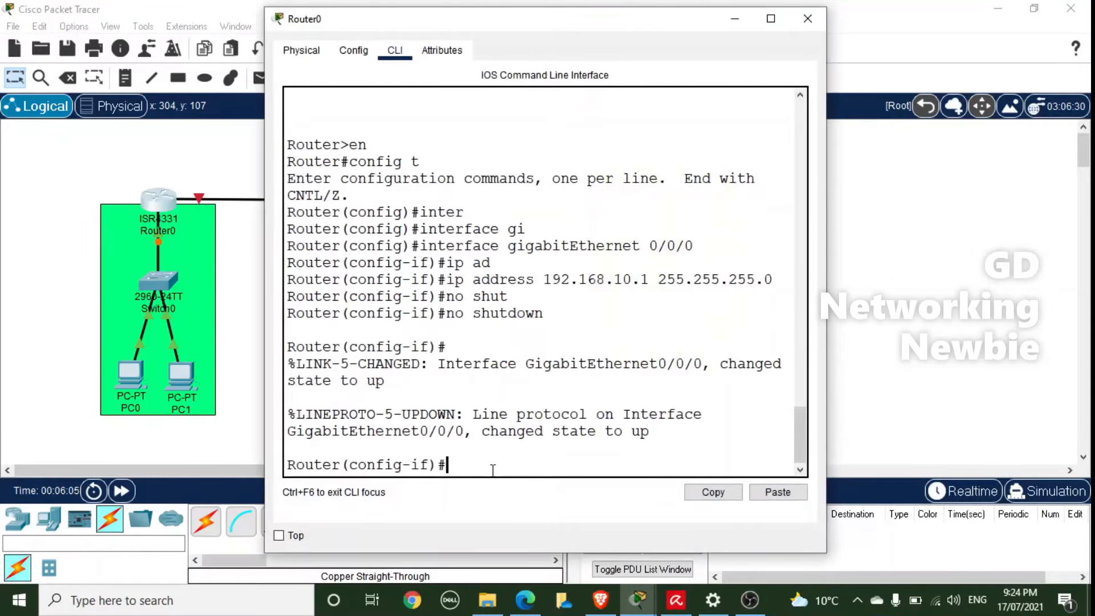
type("inter")
key("BackSpace")
key("BackSpace")
key("BackSpace")
key("BackSpace")
key("BackSpace")
type("enterface")
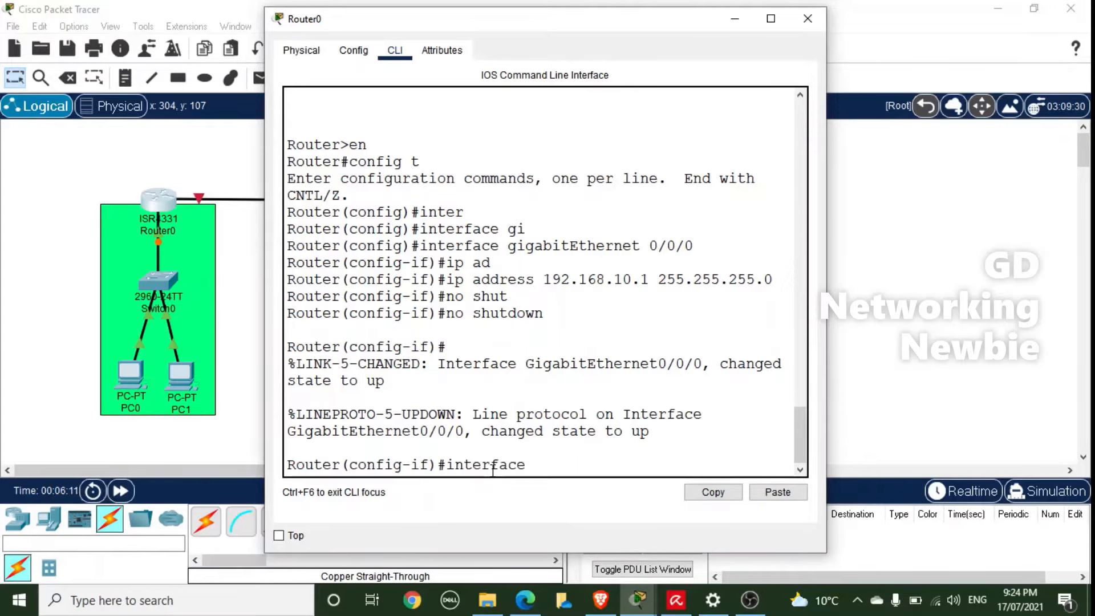
type(" g")
key("Tab")
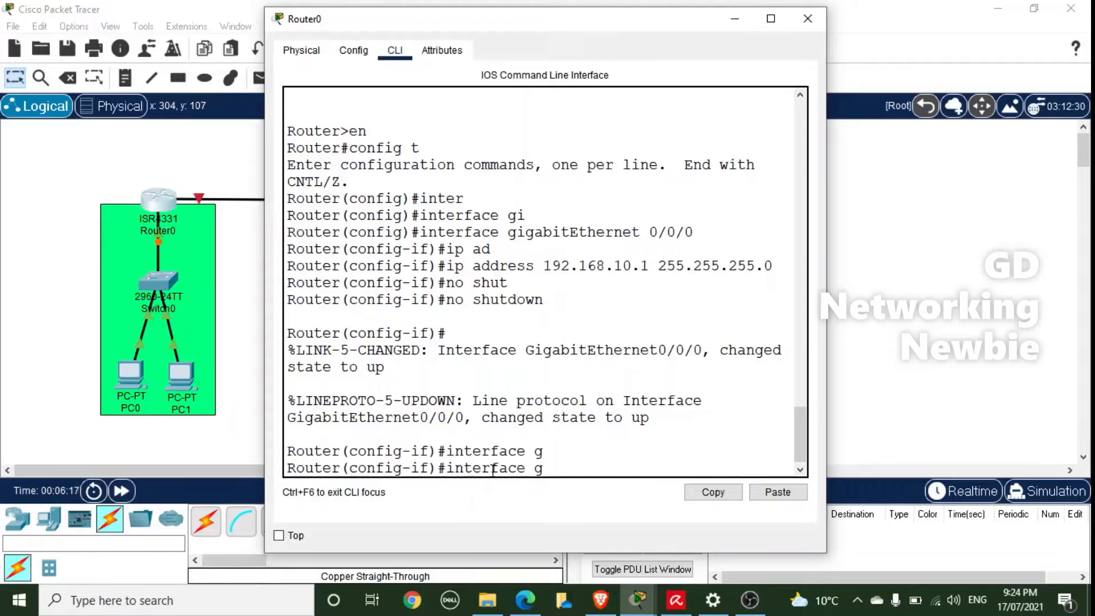
type("/0/1")
key("Return")
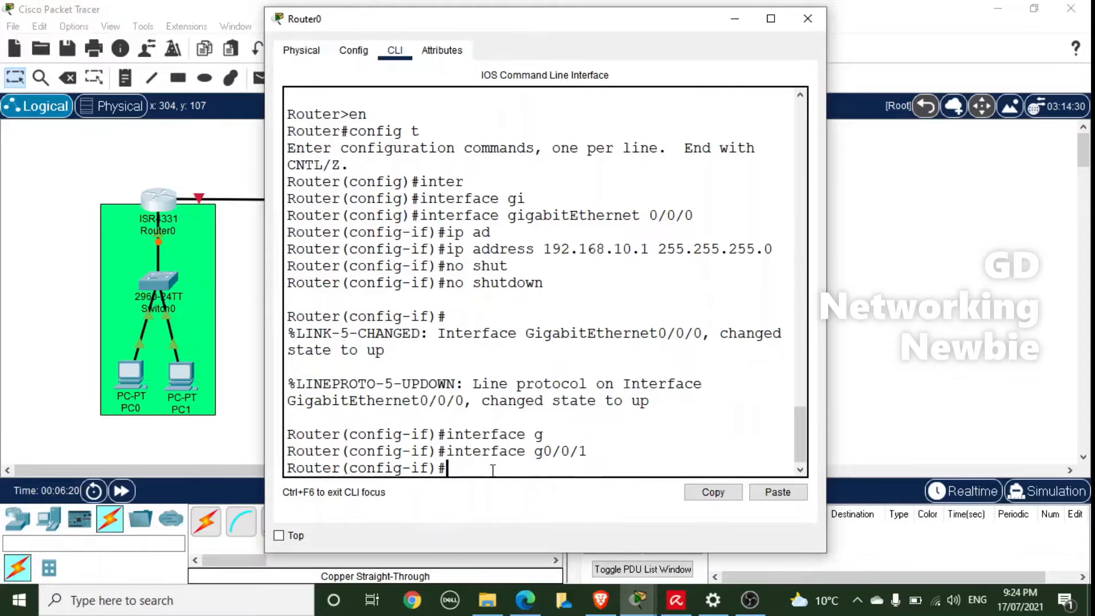
Assign IP address 10.10.10.1 with mask 255.255.255.0 to Router0's interface g0/0/1
type("ip ad")
key("Tab")
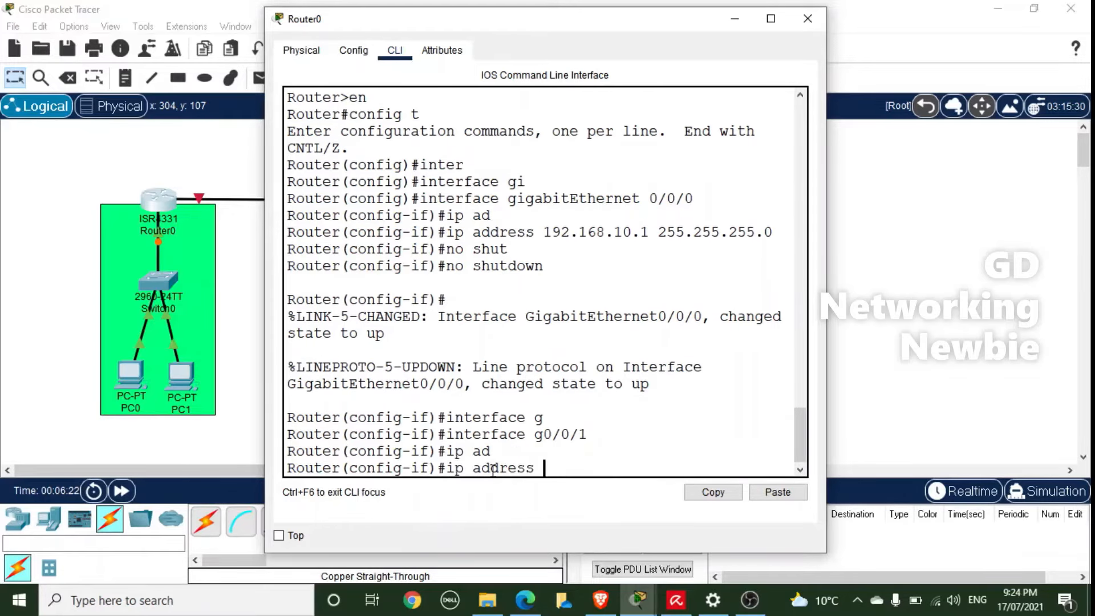
type("10")
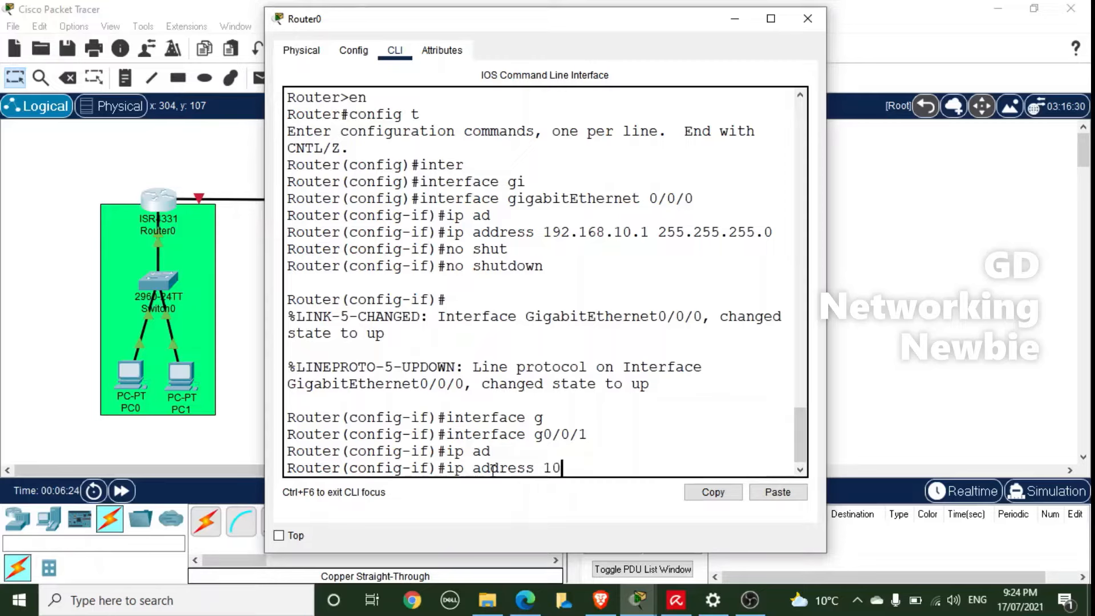
type(".10.10.1")
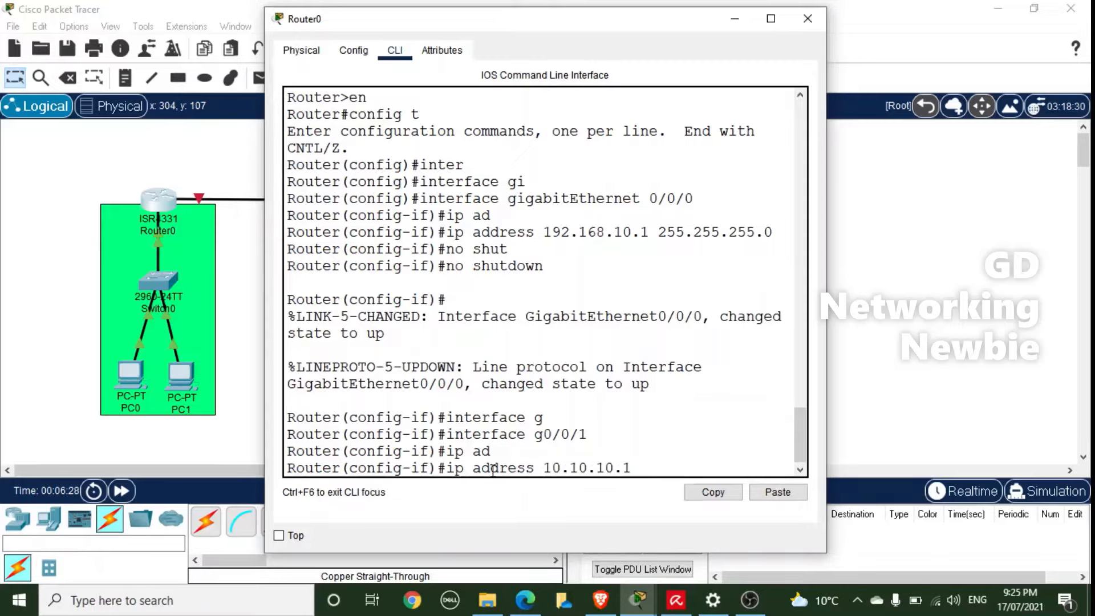
type(" 255.255.255")
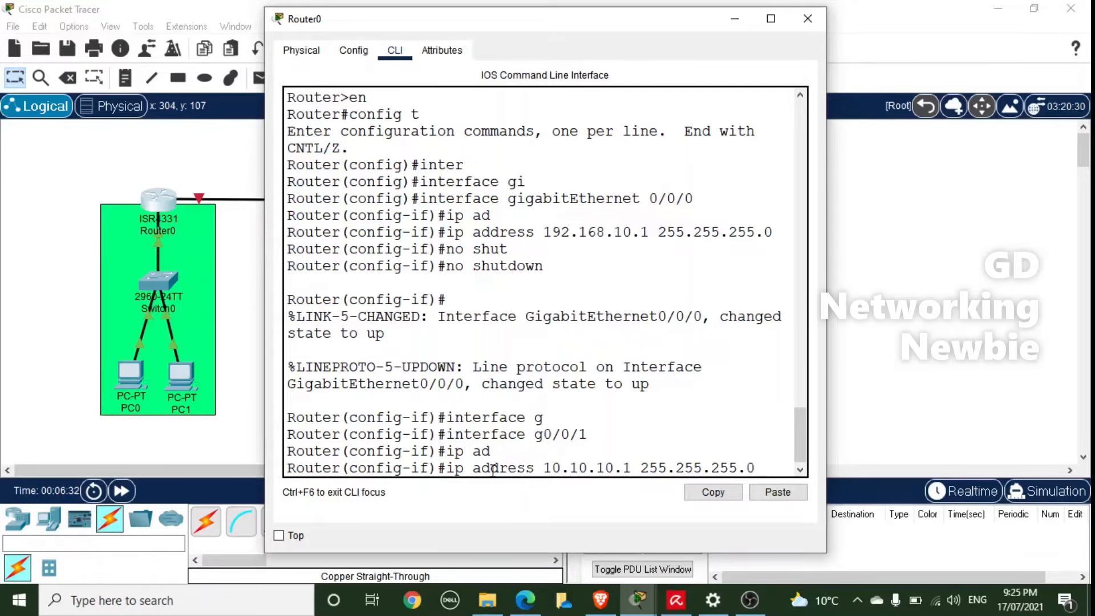
type(".0")
key("Return")
Enable Router0's g0/0/1 interface with no shut and put the router window away
type("no shut")
key("Return")
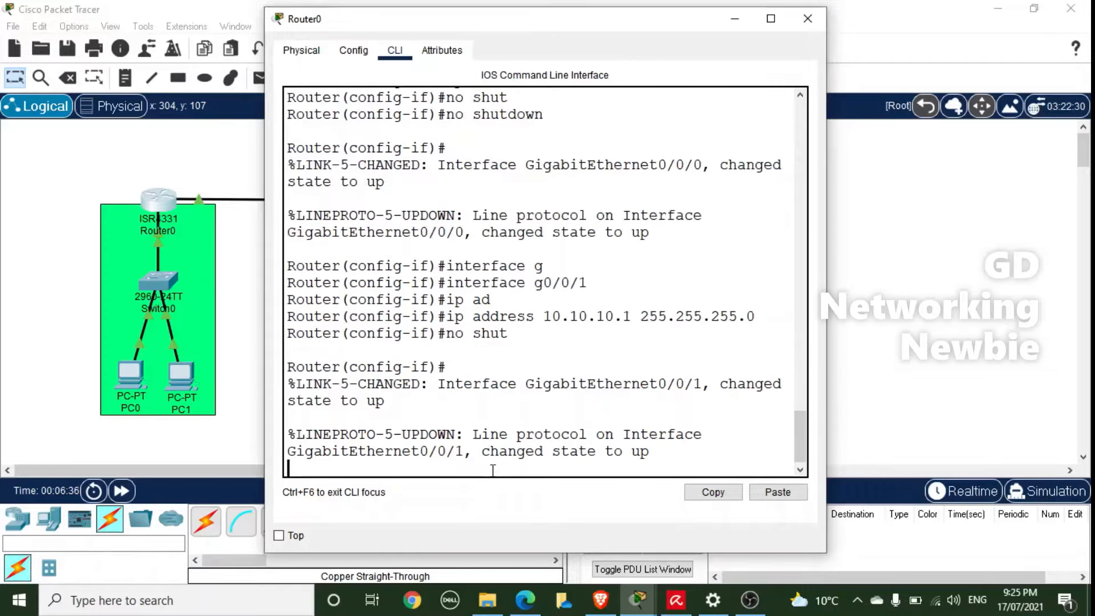
key("Return")
key("Return")
left_click(734, 19)
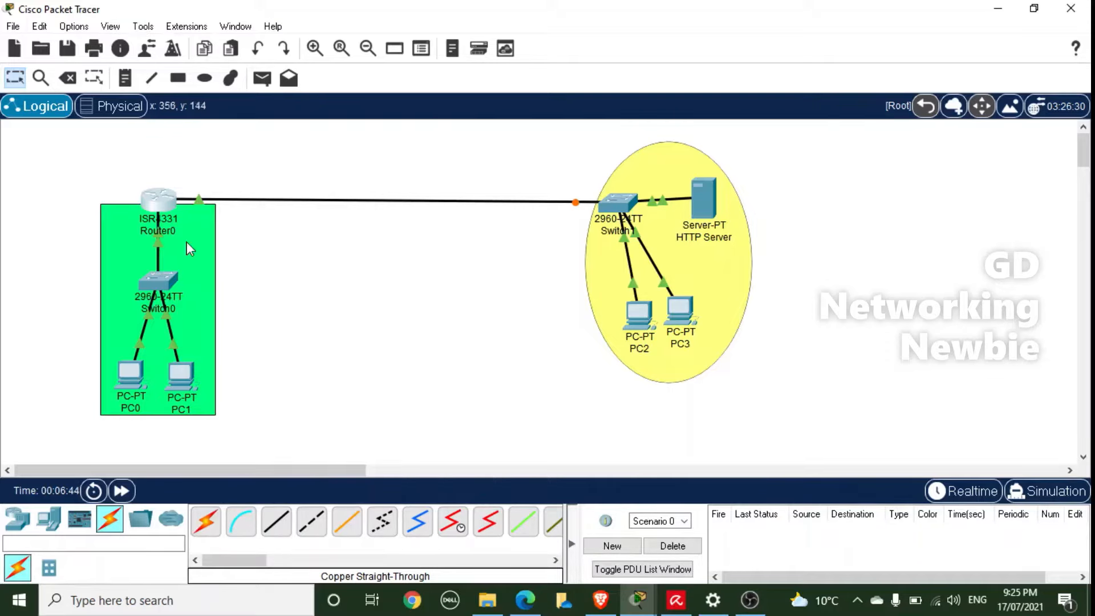
Give PC0 the static IPv4 address 192.168.10.2 with subnet mask 255.255.255.0
left_click(136, 372)
left_click_drag(504, 23, 547, 17)
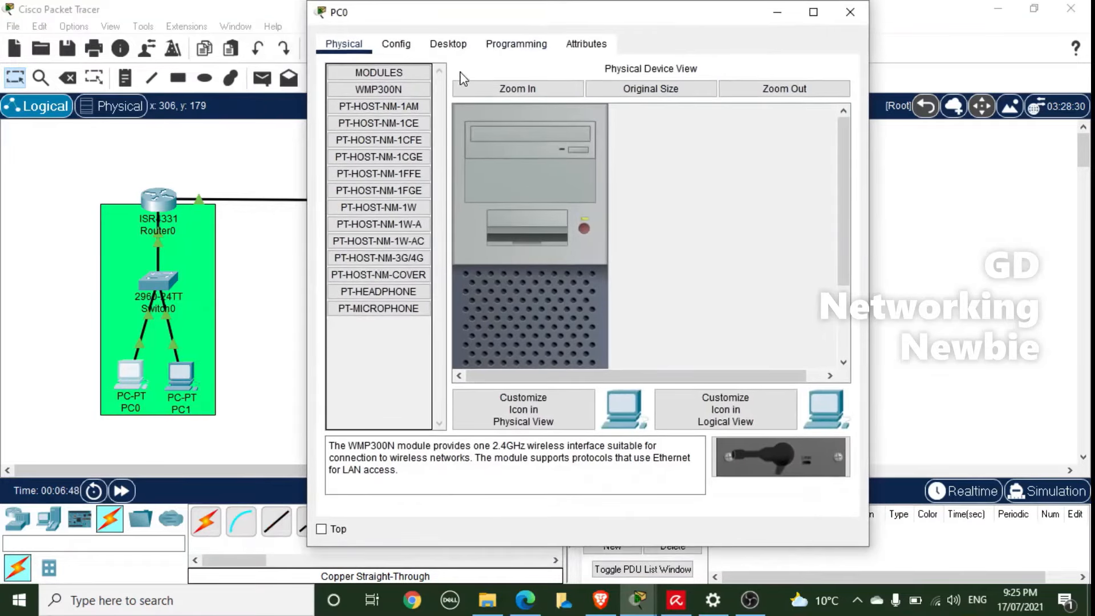
left_click(396, 43)
left_click(447, 44)
left_click(375, 103)
left_click(563, 160)
type("1")
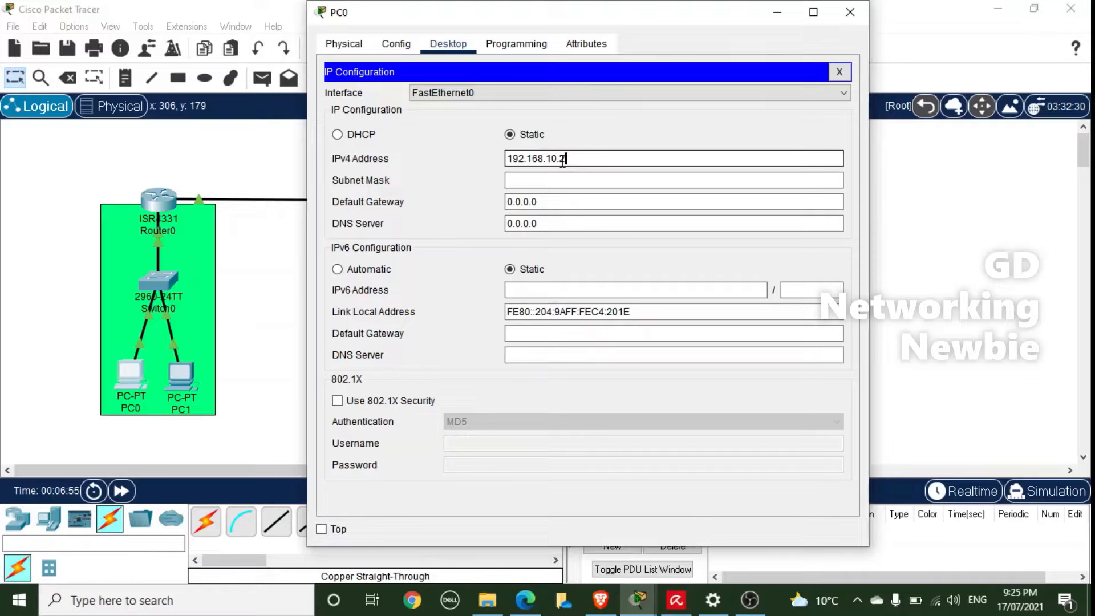
type("92.168.10.2")
left_click(563, 180)
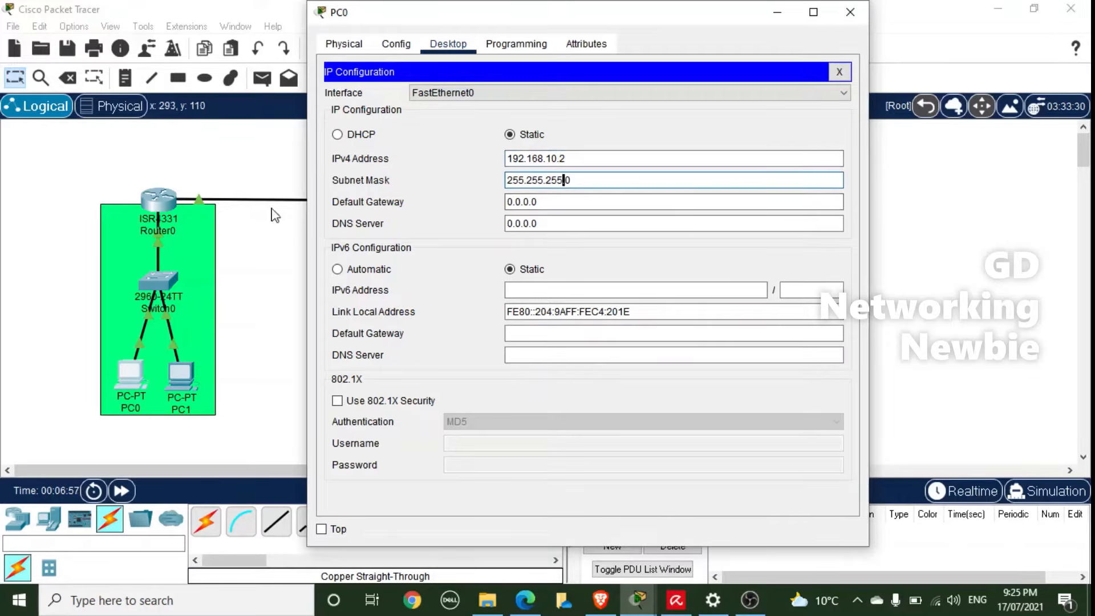
Set PC0's default gateway to 192.168.10.1 and close its configuration window
double_click(557, 203)
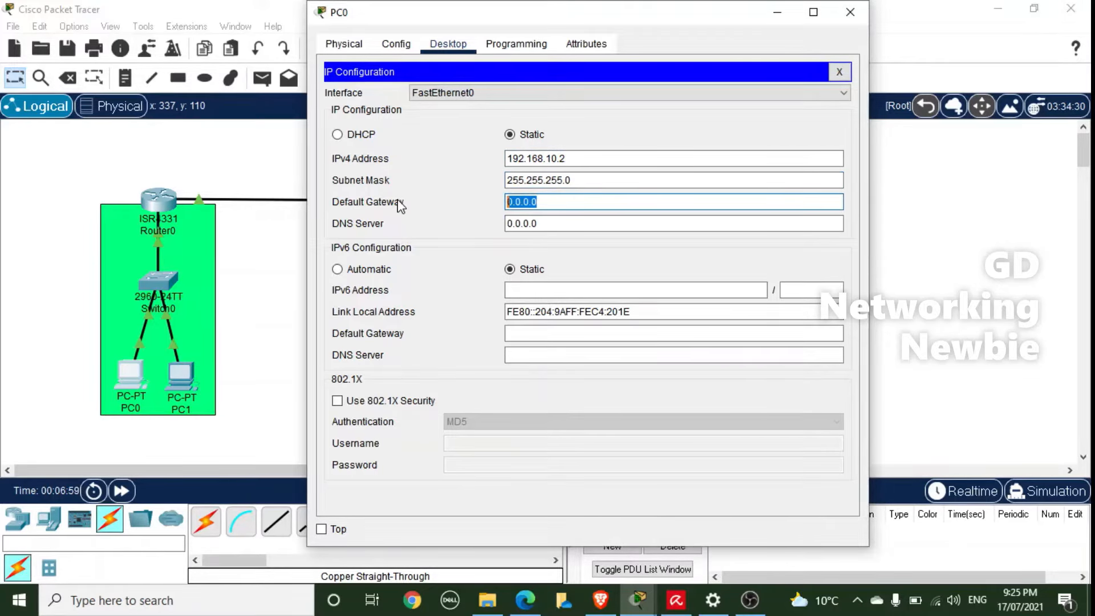
type("192.168.10.1")
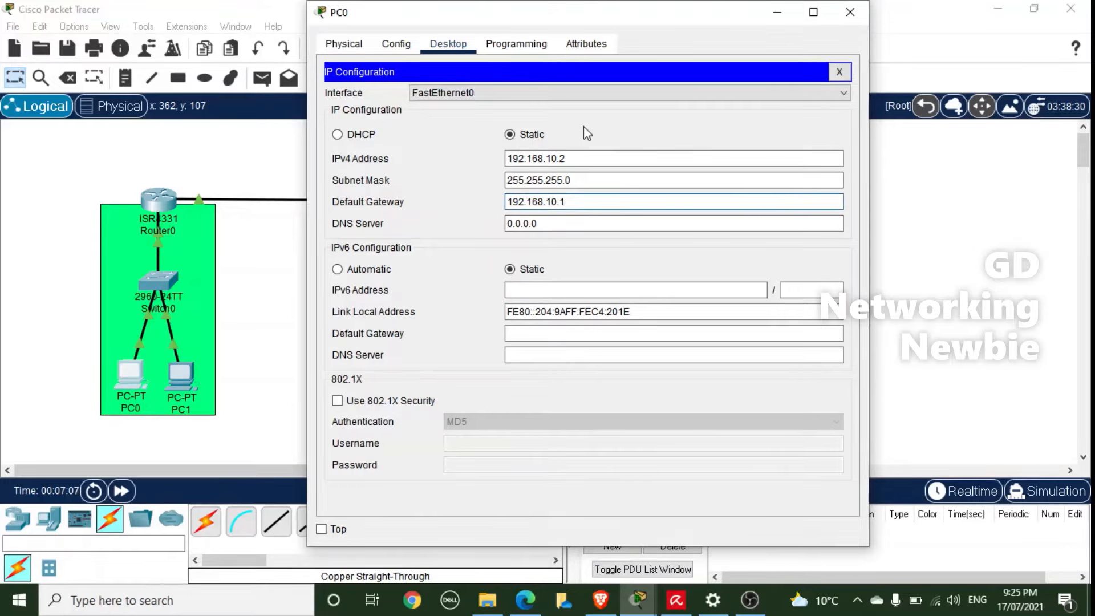
left_click(840, 72)
left_click(861, 14)
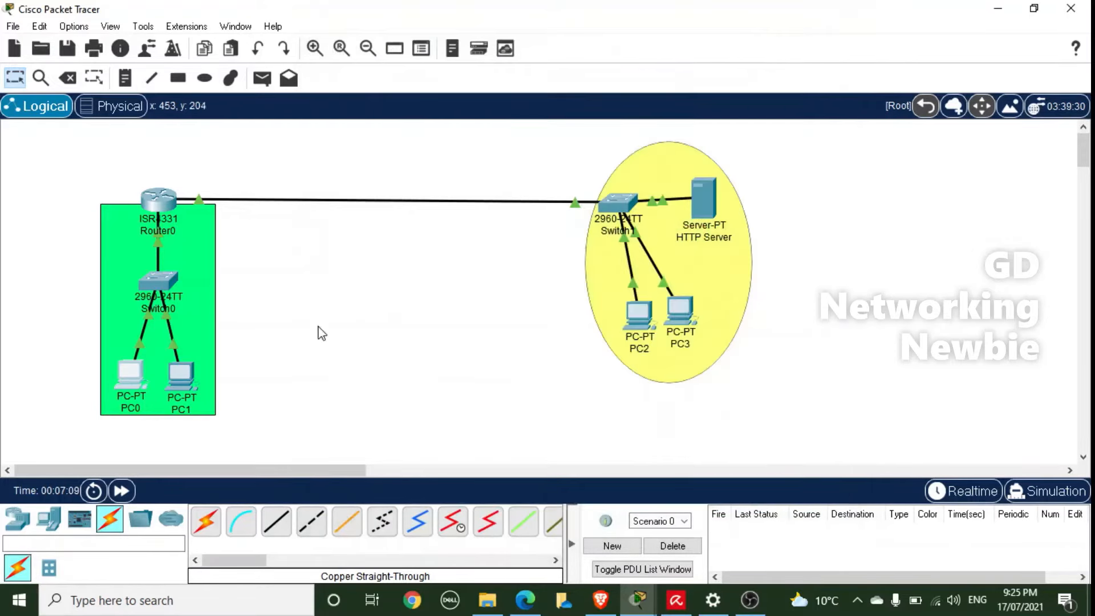
Open PC1's IP configuration and set its static IPv4 address to 192.168.10.3
left_click(189, 368)
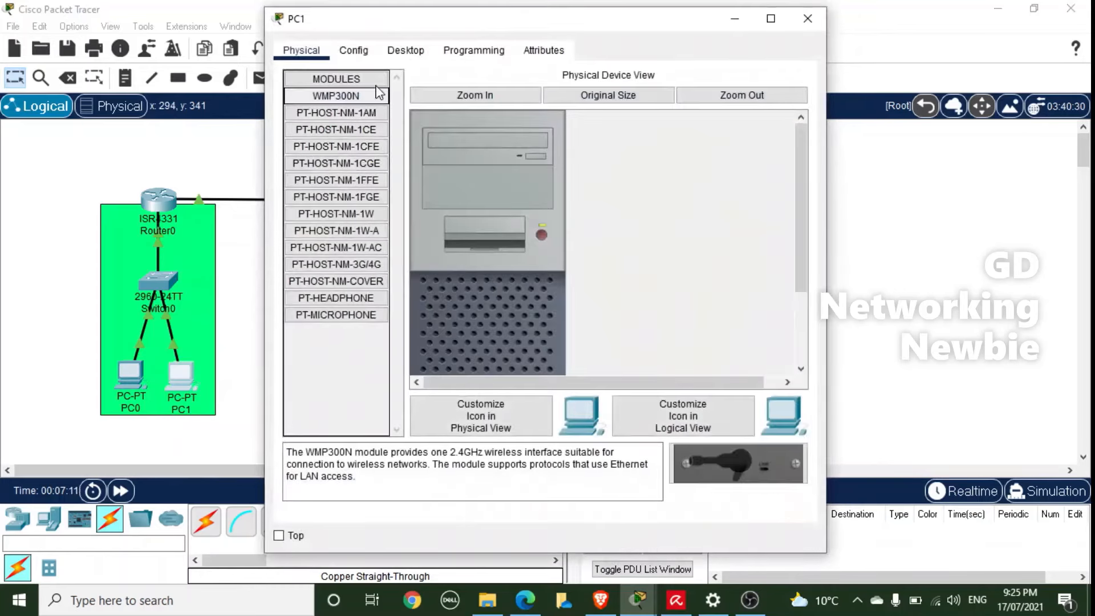
left_click(354, 52)
left_click(406, 51)
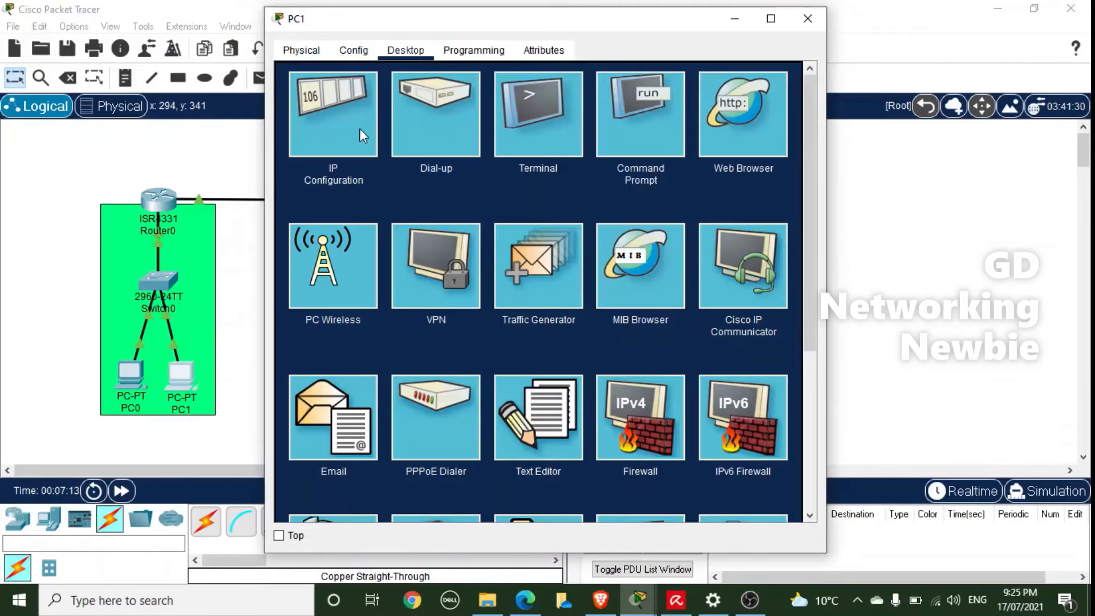
left_click(360, 135)
left_click(513, 167)
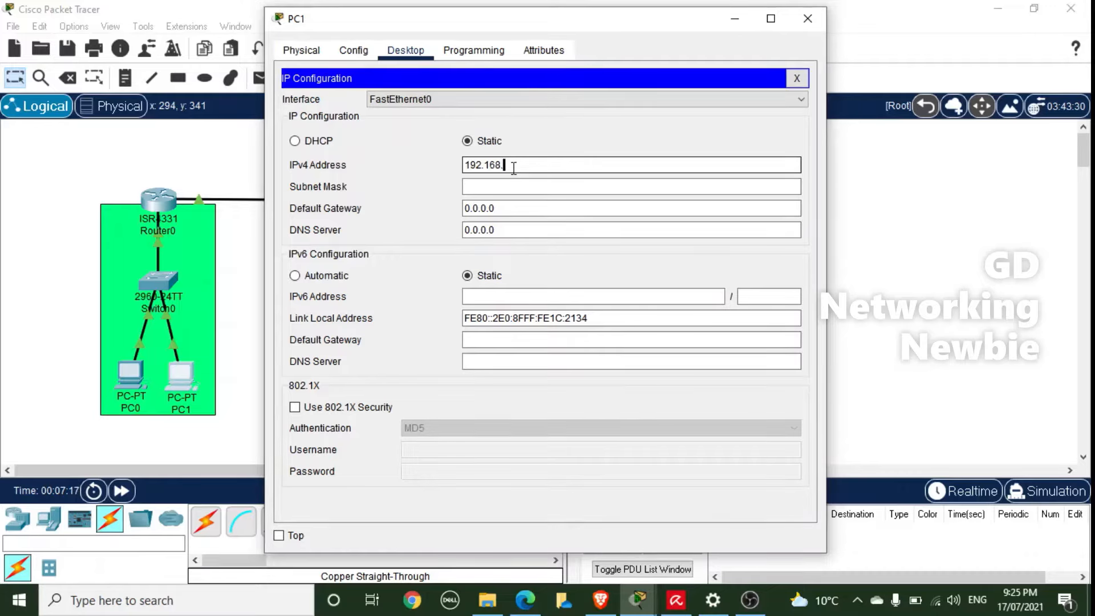
type("192.168.10.3")
key("Tab")
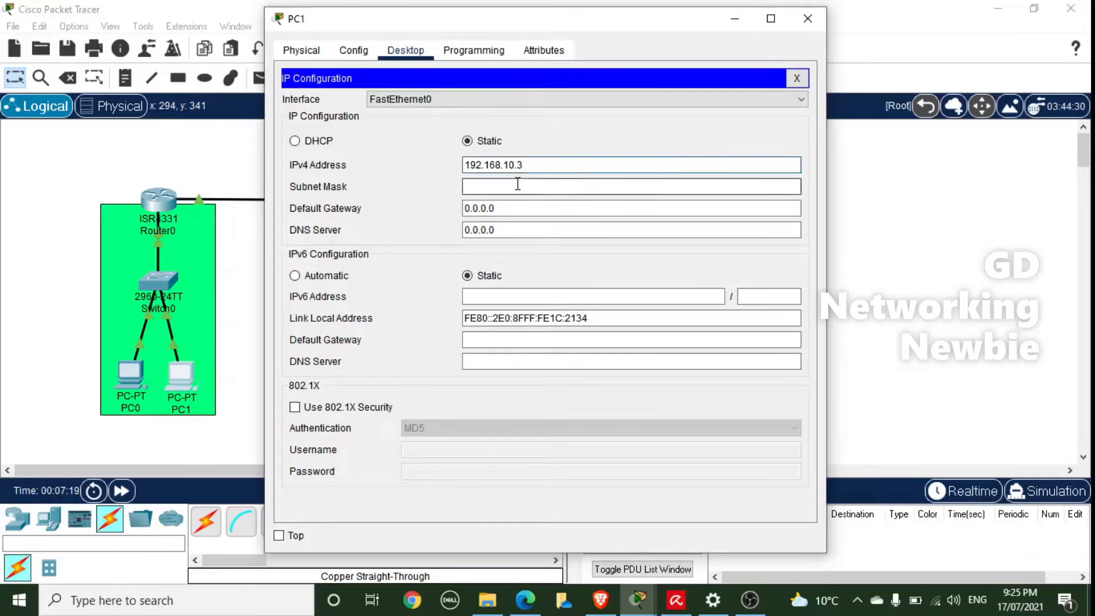
Give PC1 the subnet mask 255.255.255.0 and a default gateway in the 192.168.10 network, and close its window
key("Tab")
type("192.168")
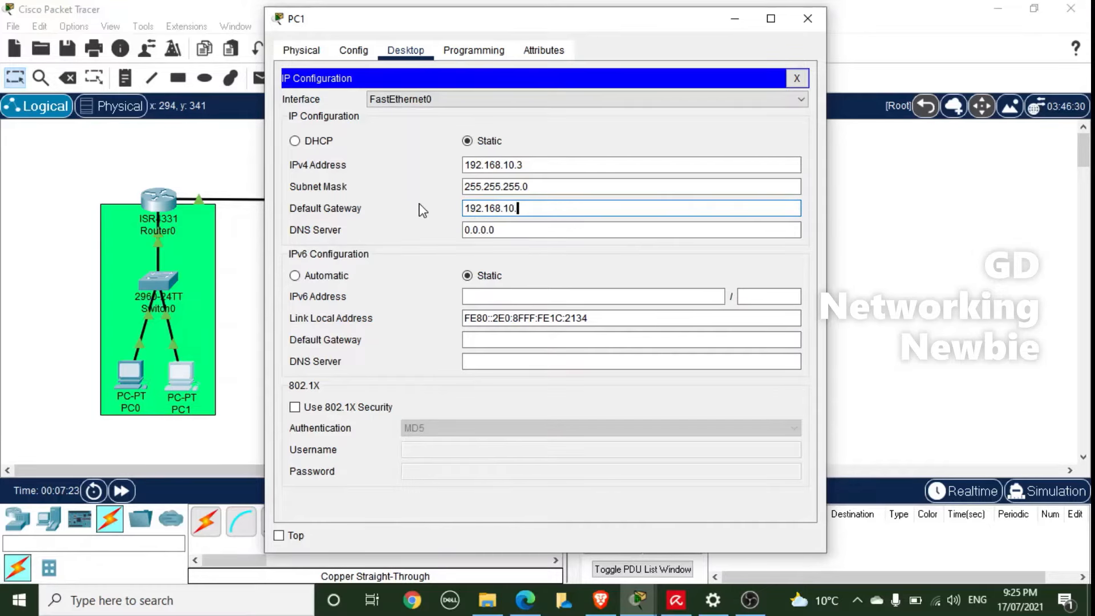
left_click(807, 18)
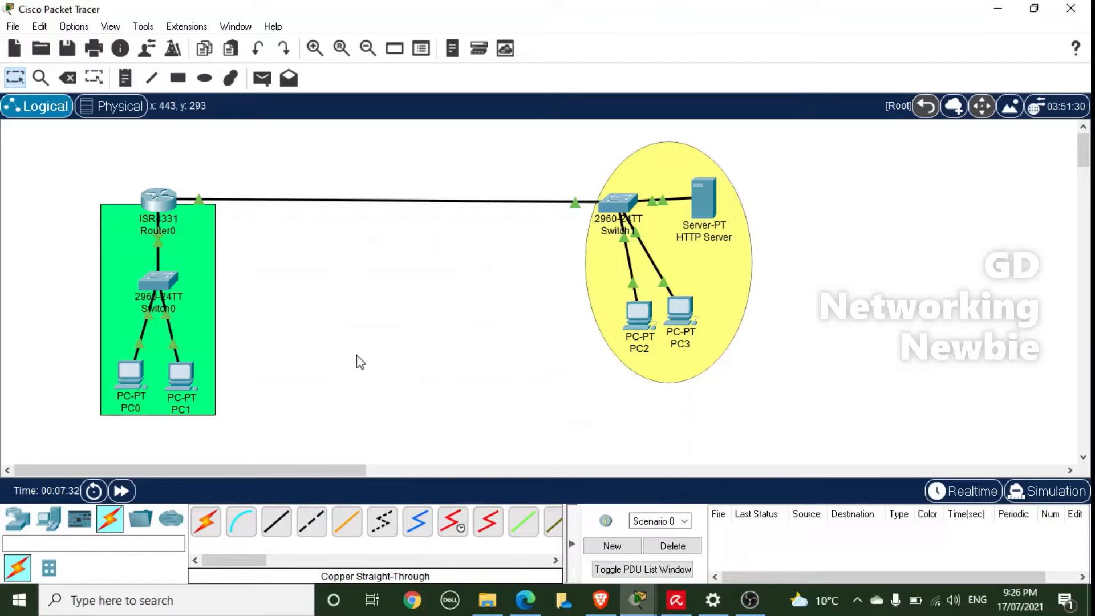
Ping the router at 192.168.10.1 from PC0's command prompt and close the PC0 window
left_click(129, 373)
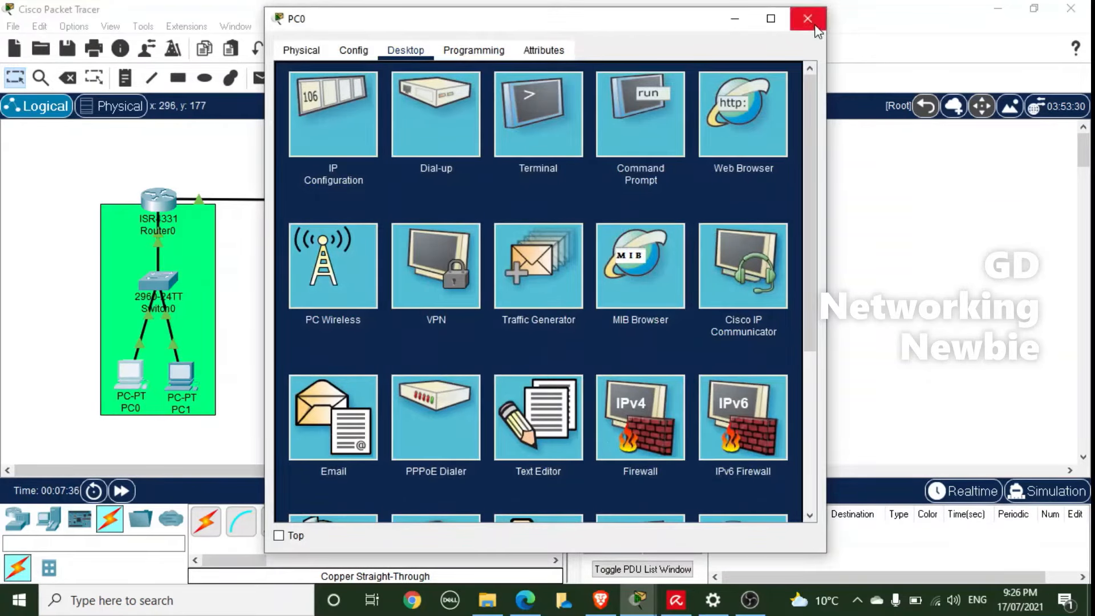
left_click(610, 135)
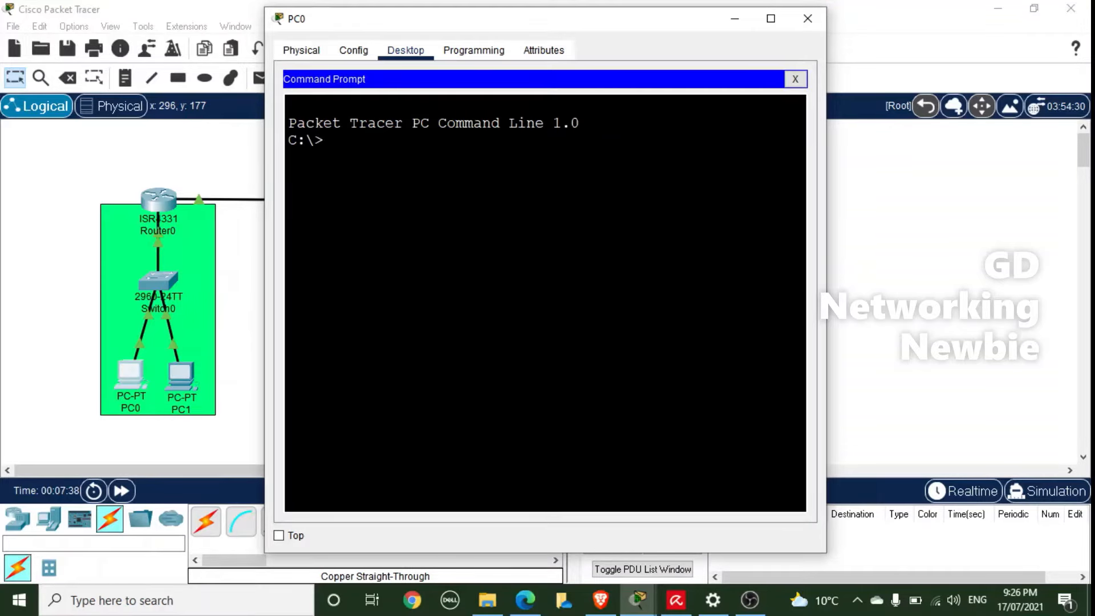
type("ping 192")
type(".168.10.1")
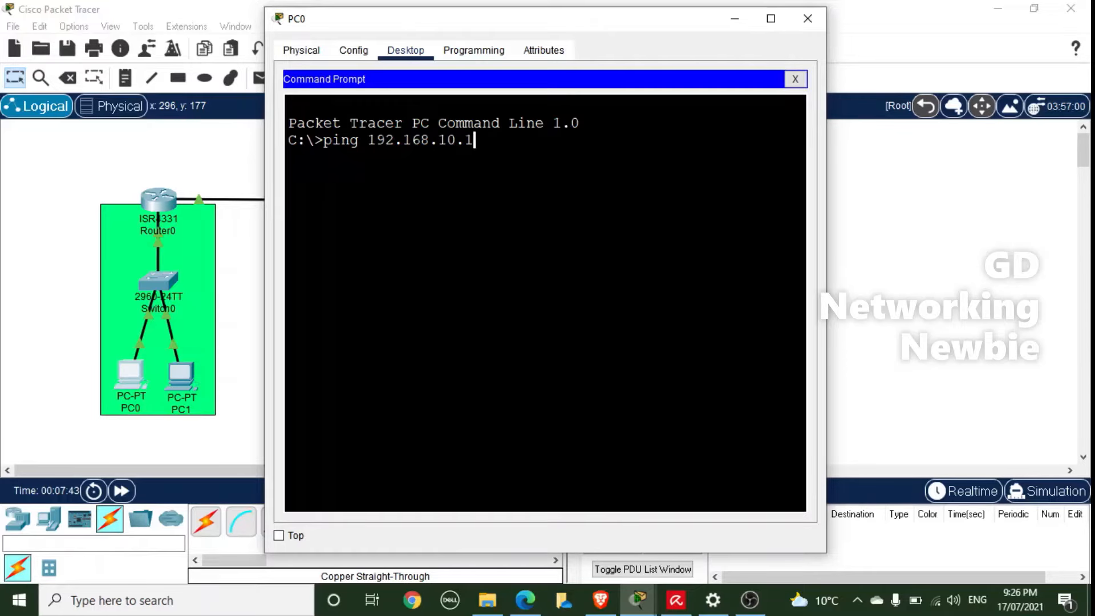
key("Return")
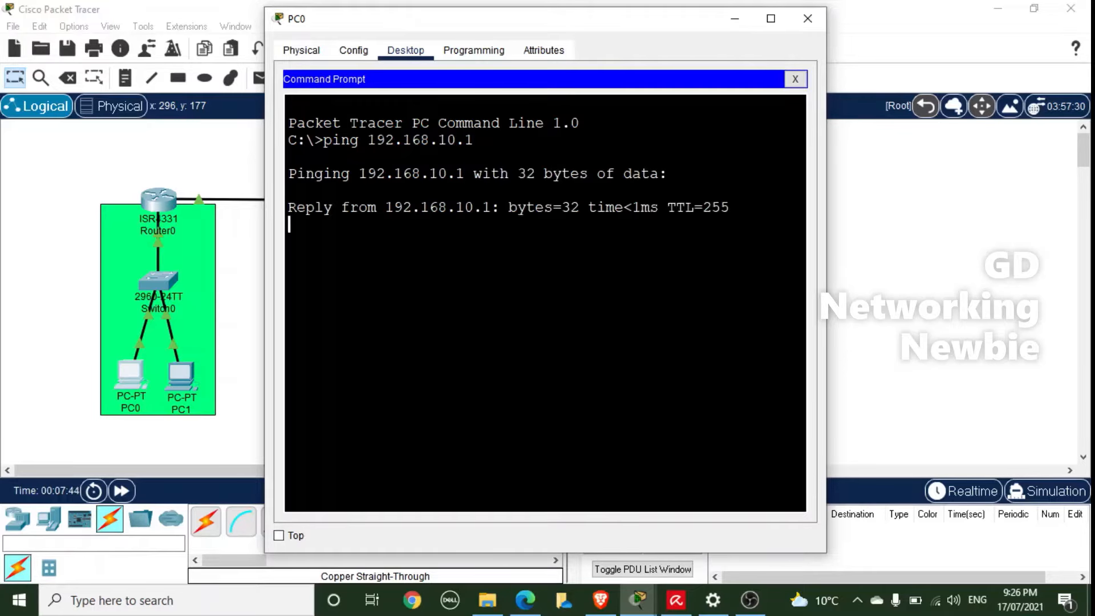
left_click(807, 19)
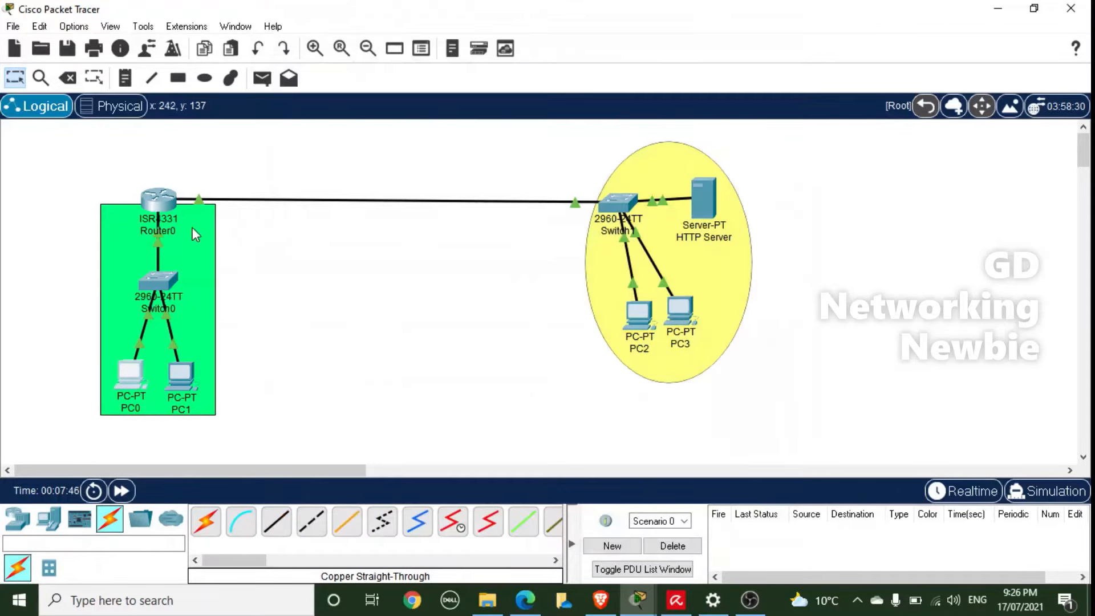
Set the ellipse drawing tool's fill color to red (#ff0000) and close the palette
left_click(204, 80)
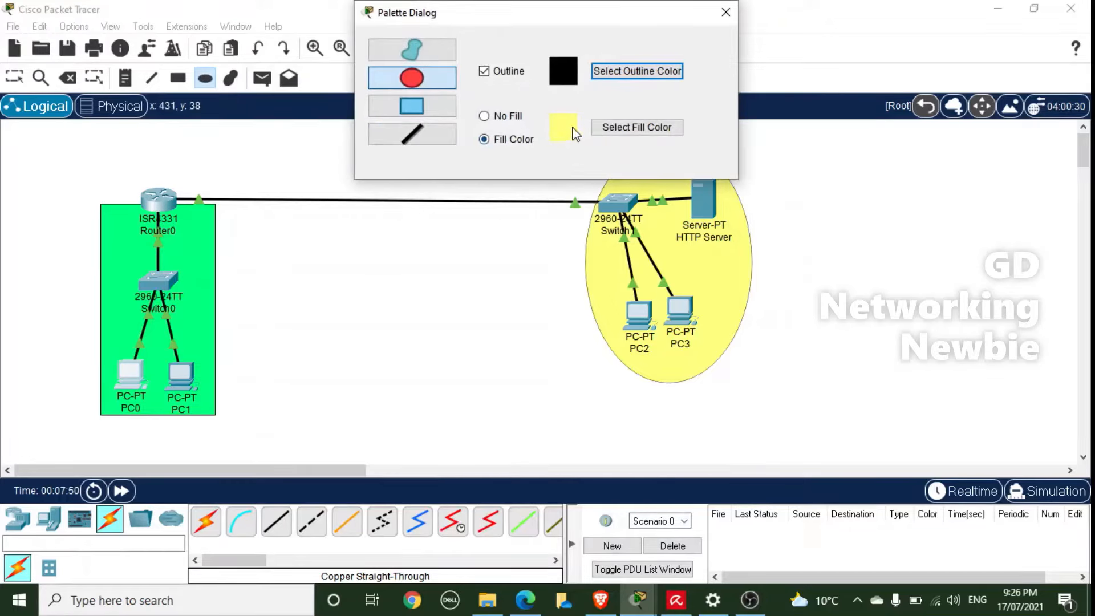
left_click(603, 132)
left_click(378, 226)
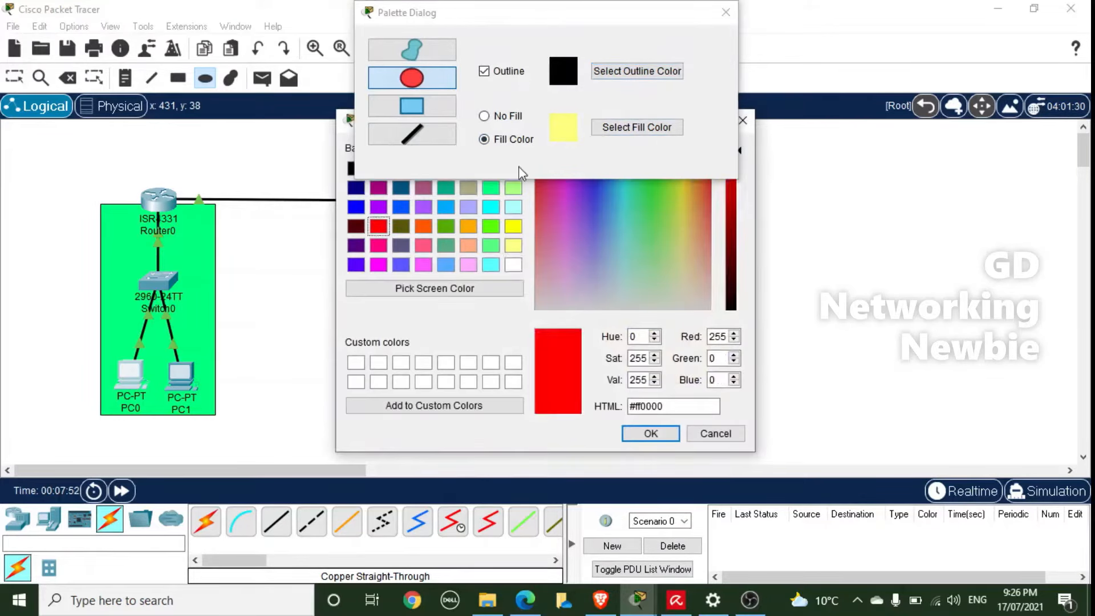
left_click(655, 435)
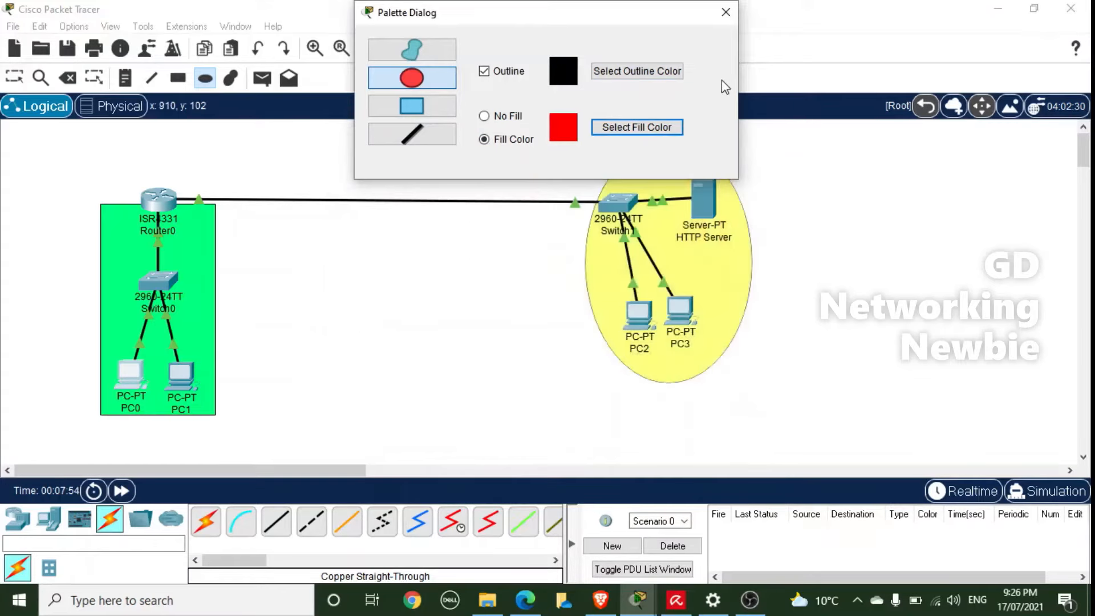
left_click(726, 22)
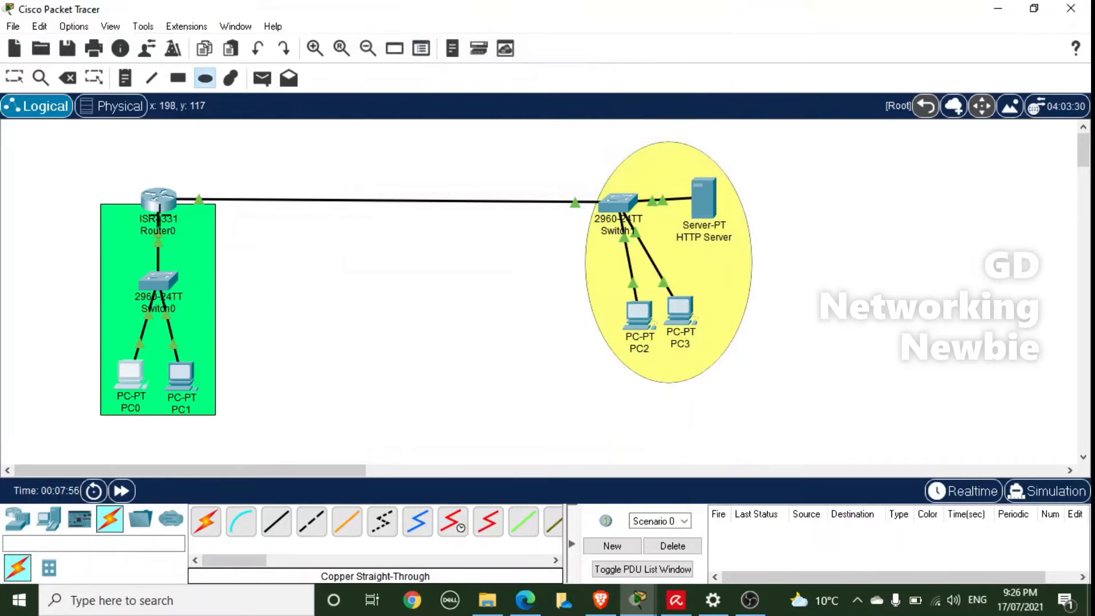
left_click(206, 80)
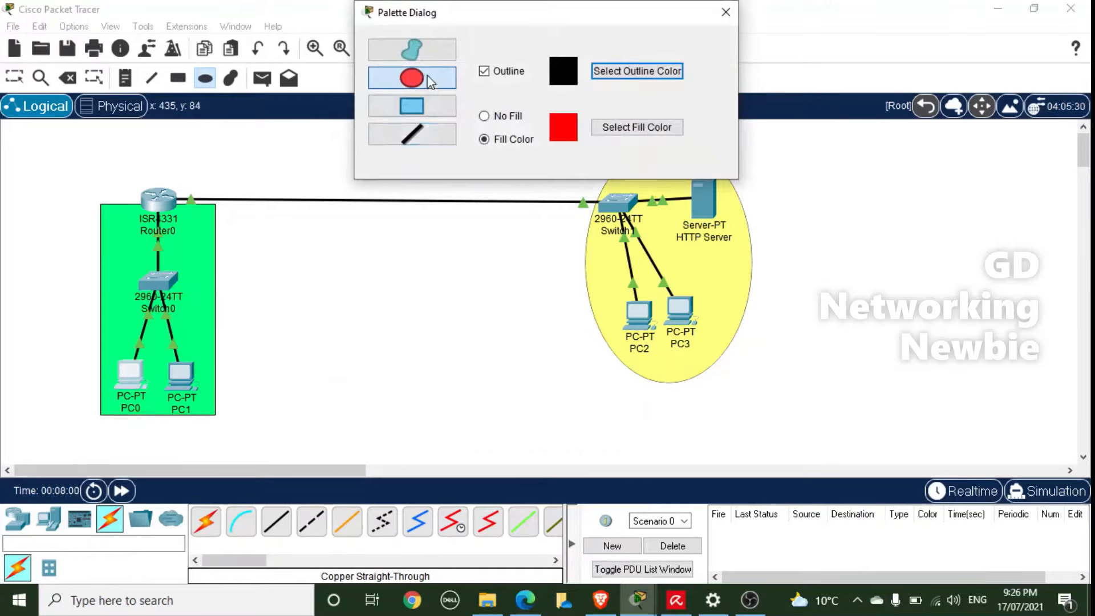
left_click(726, 12)
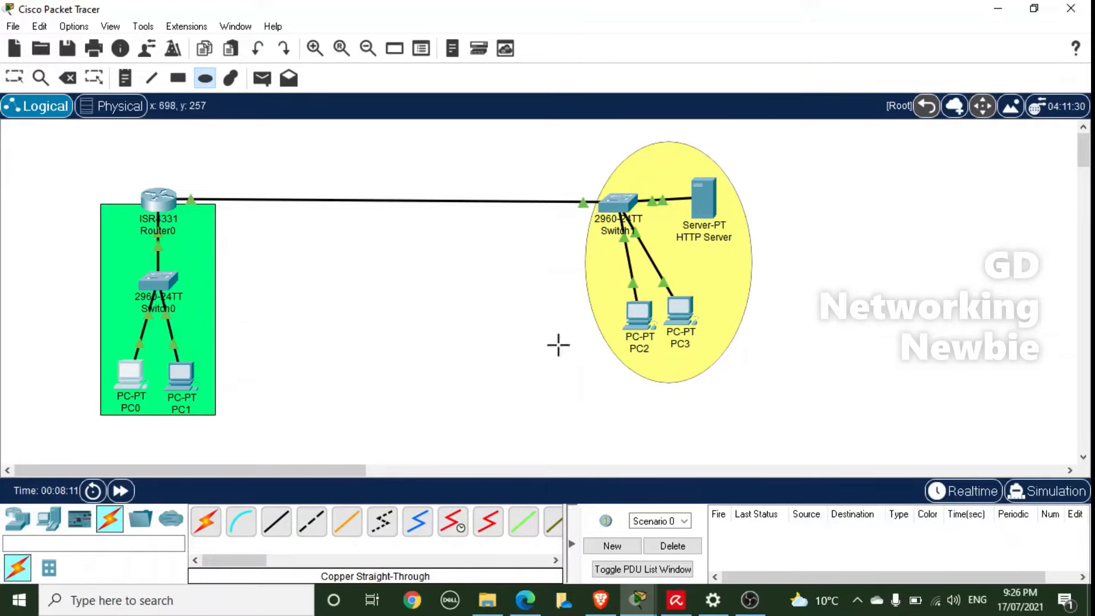
key("Escape")
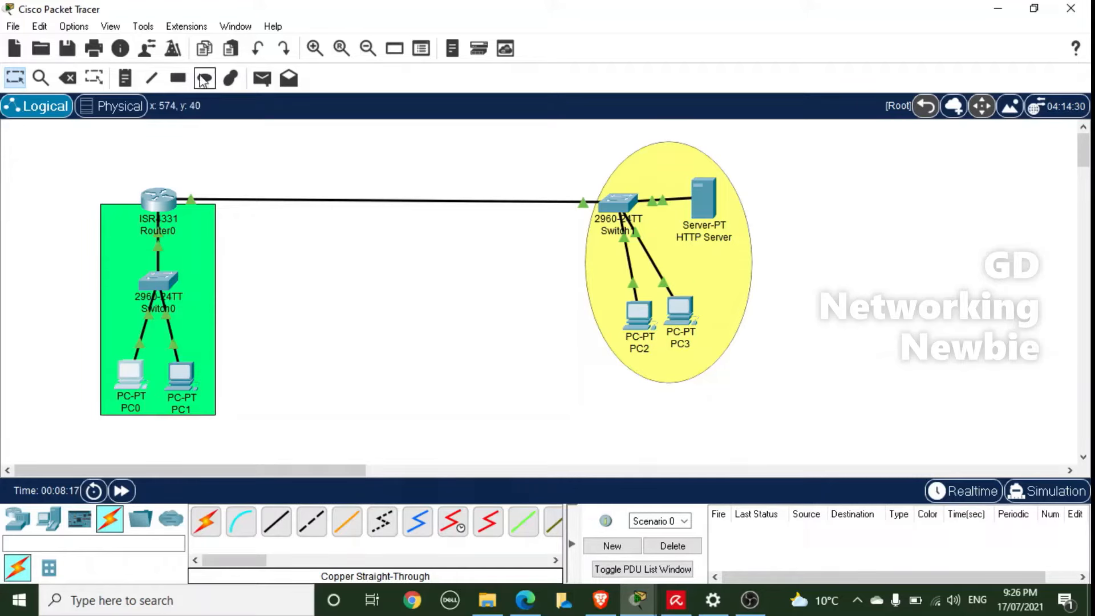
Add the note 10.10.10.0/24 beside the yellow ellipse, to the lower right of PC3
left_click(125, 78)
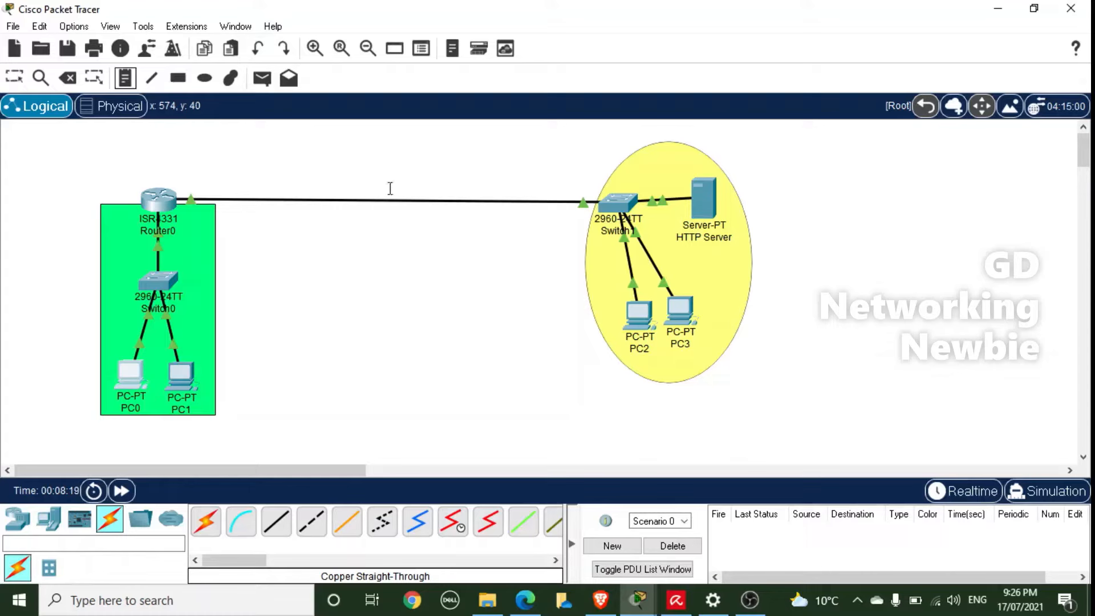
left_click(732, 351)
type("10.10.10.0/24")
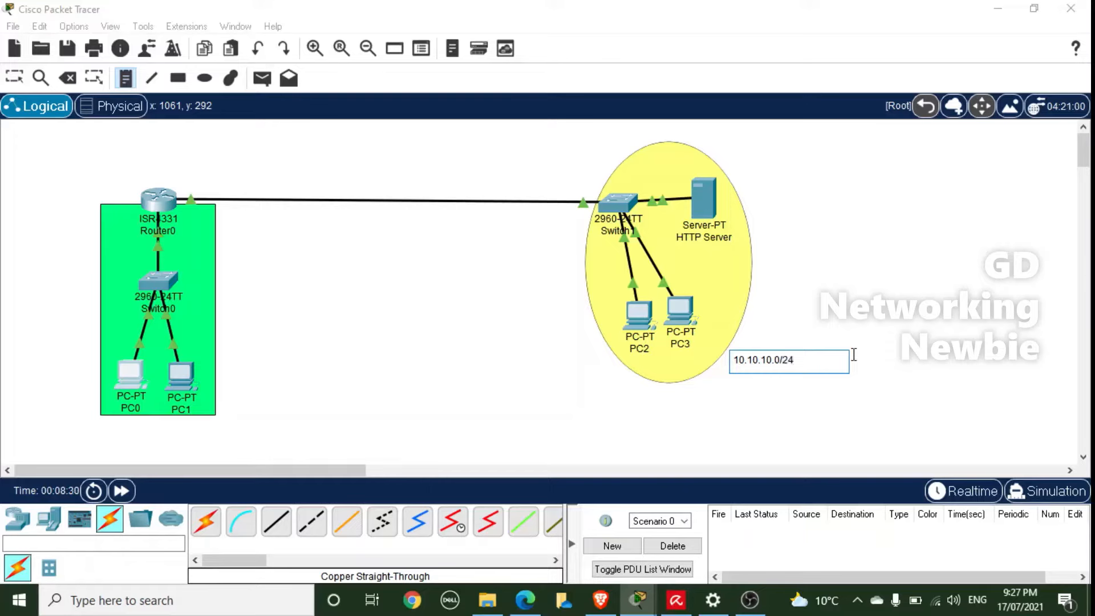
left_click(853, 355)
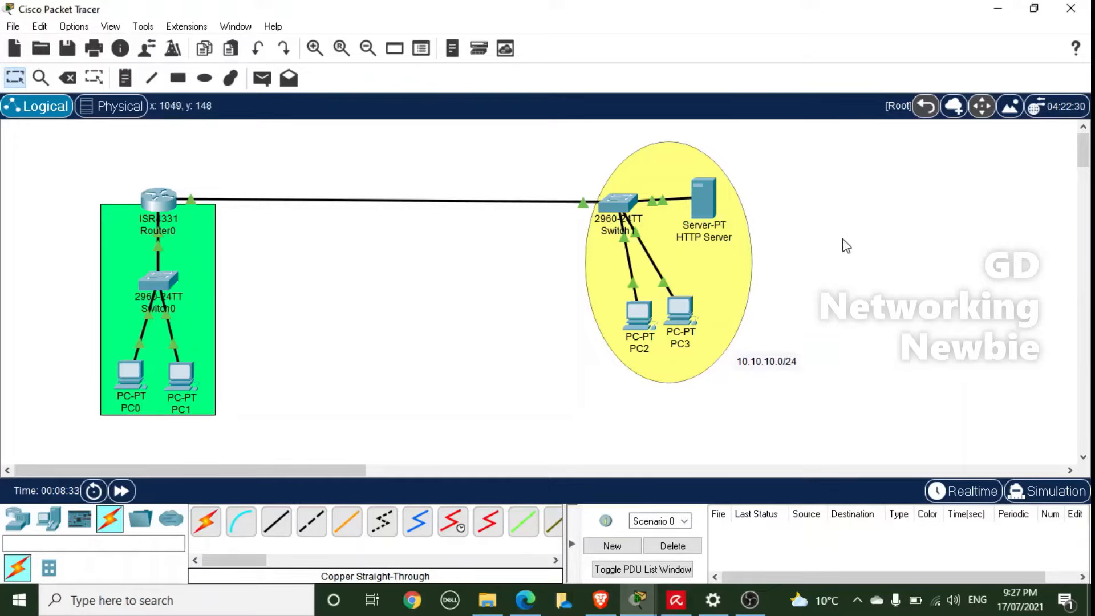
Open the HTTP Server's HTTP service settings and open index.html for editing
left_click(700, 203)
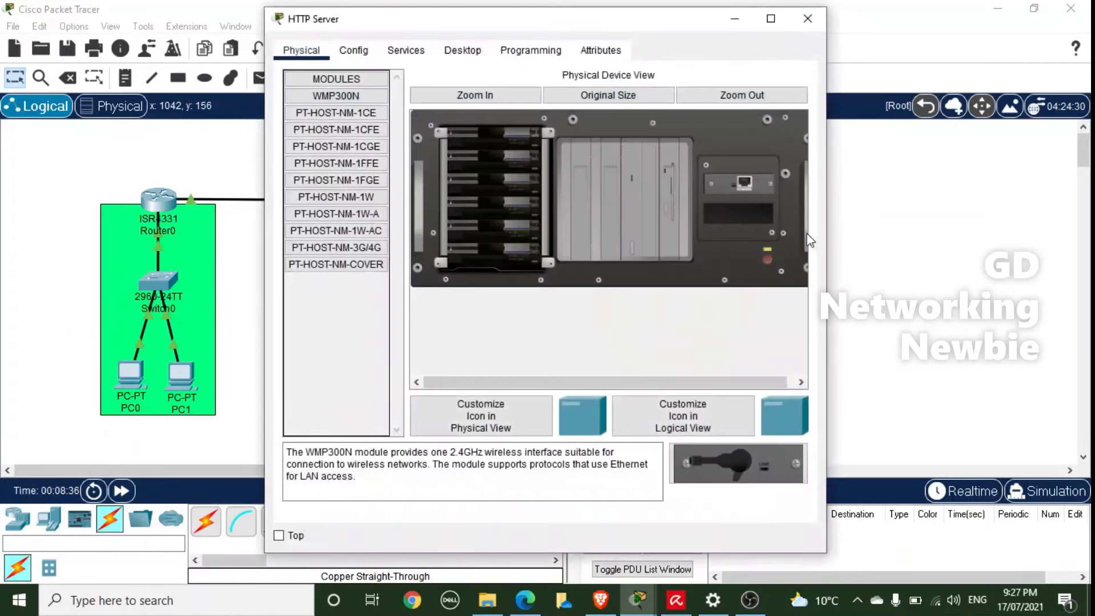
left_click_drag(671, 28, 841, 52)
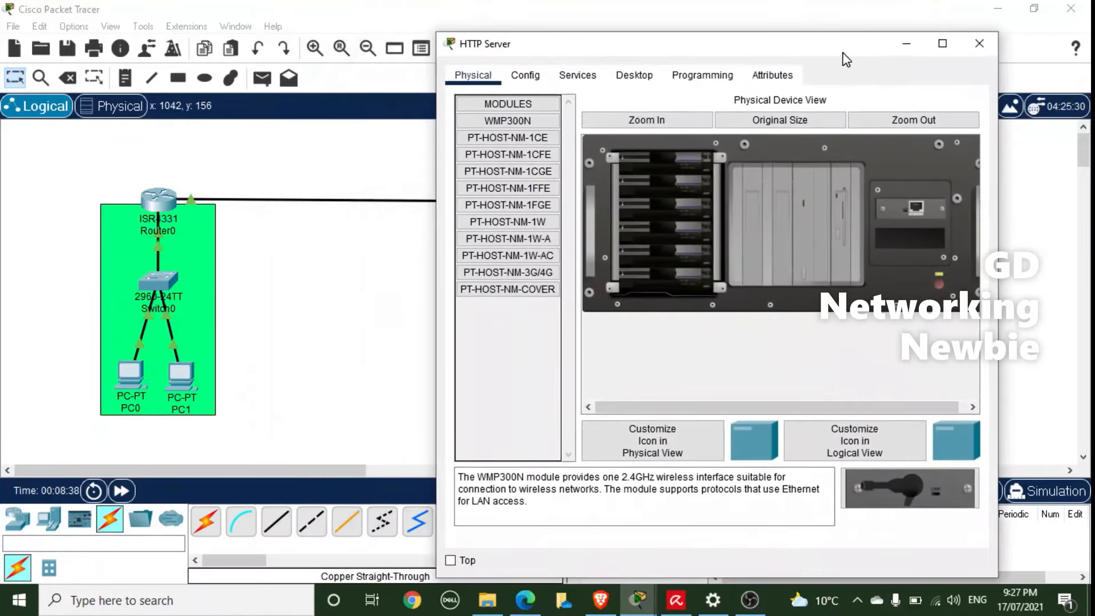
left_click_drag(795, 49, 629, 46)
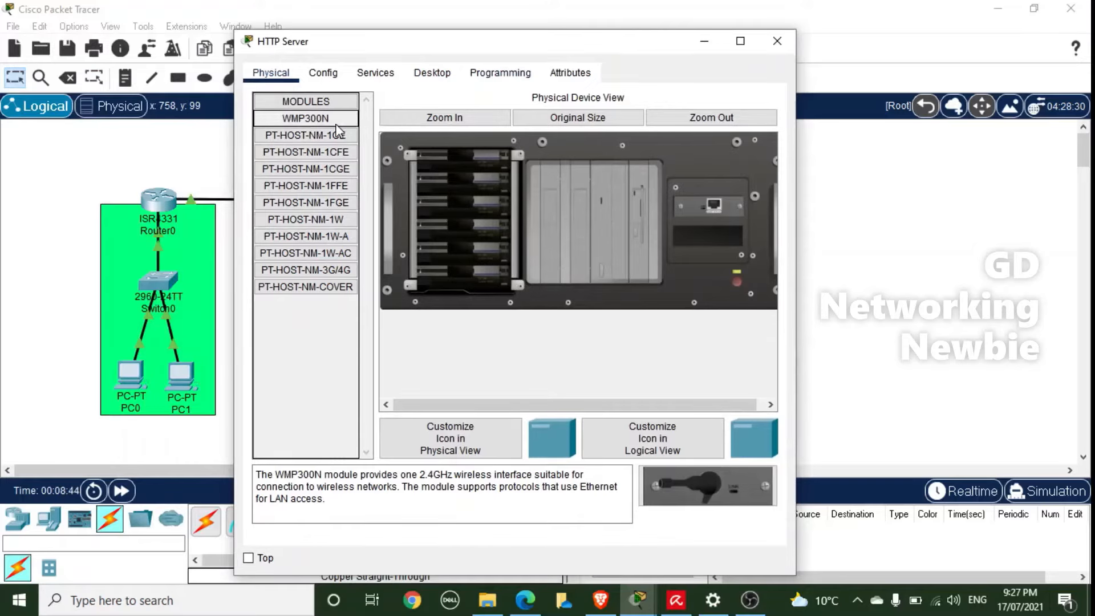
left_click(372, 73)
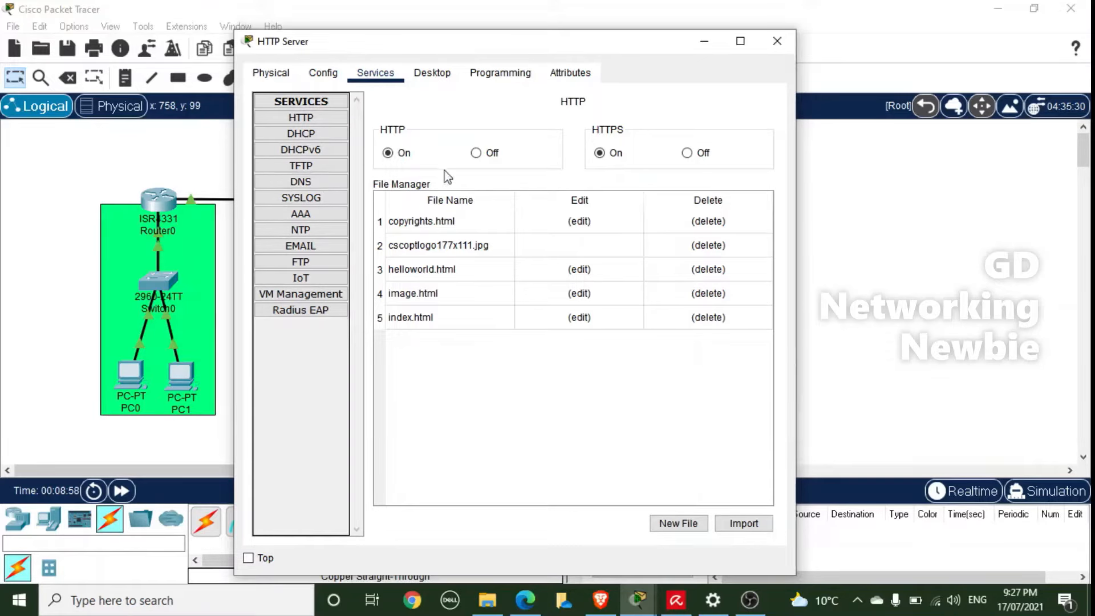
left_click_drag(449, 46, 445, 47)
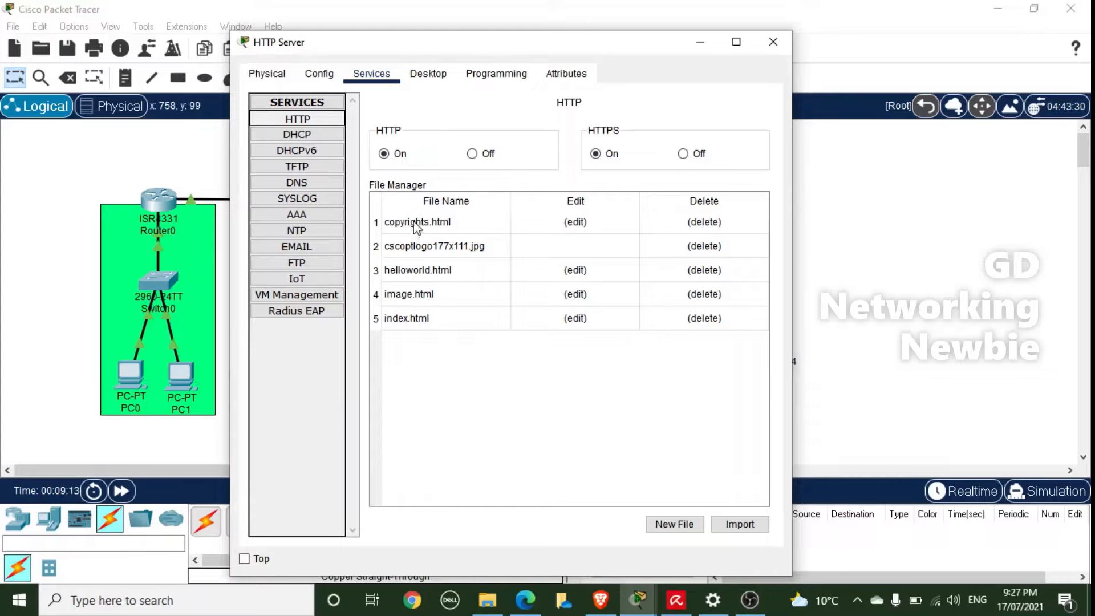
left_click(412, 321)
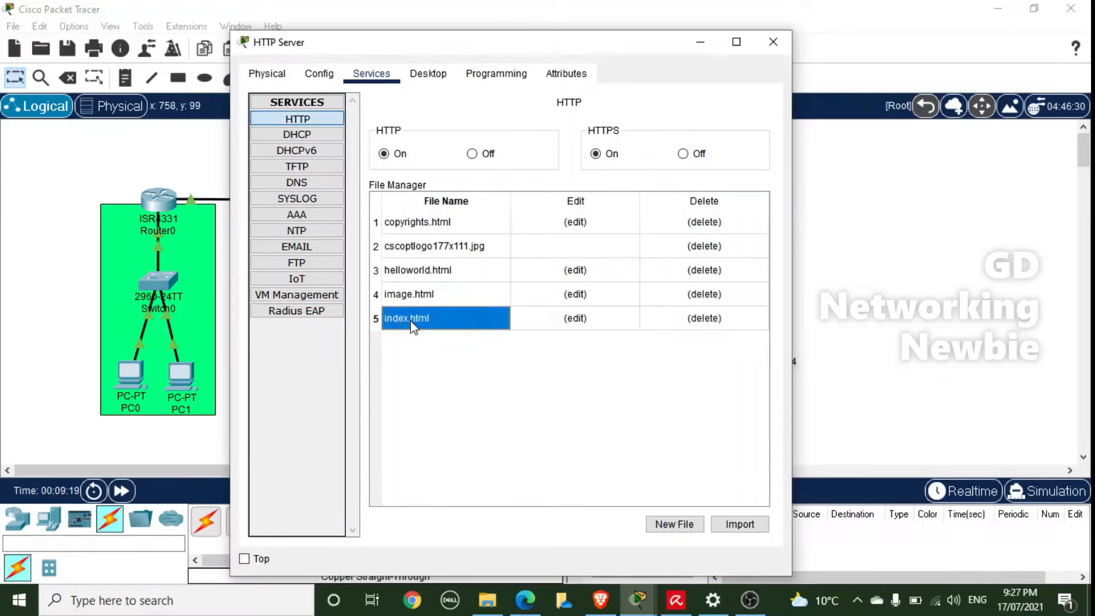
left_click(575, 318)
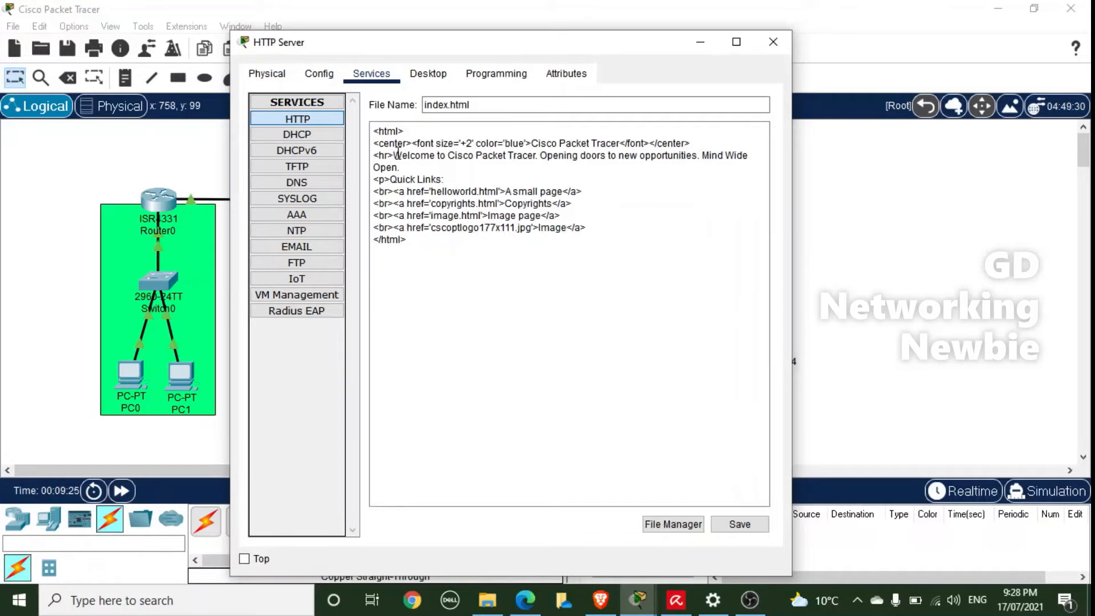
Replace the welcome sentence in index.html with "Welocme to the world of Computer Networking."
left_click_drag(393, 155, 749, 156)
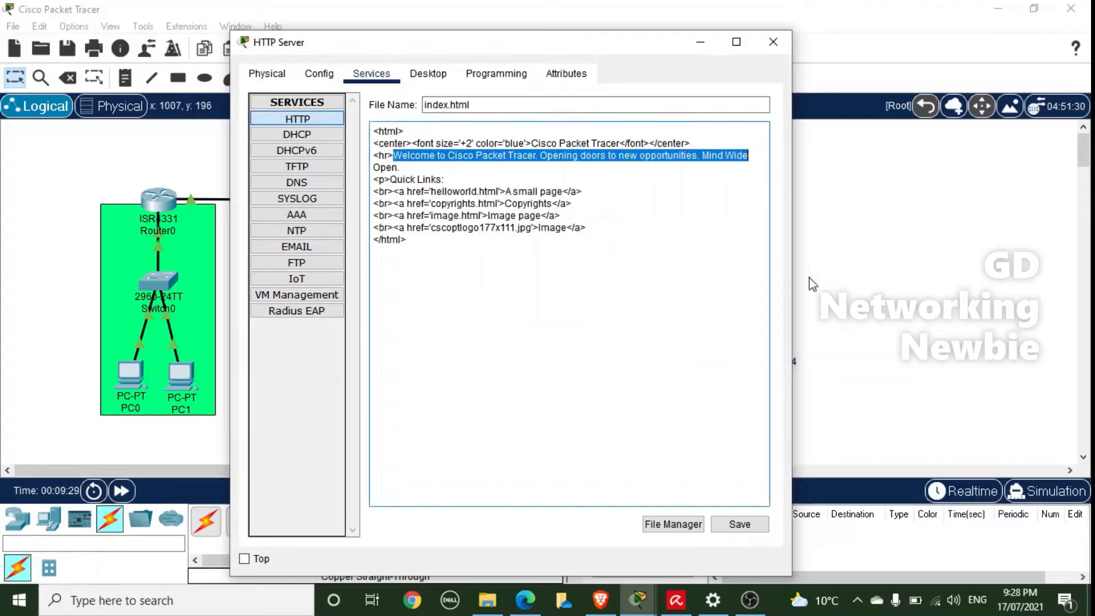
type("We")
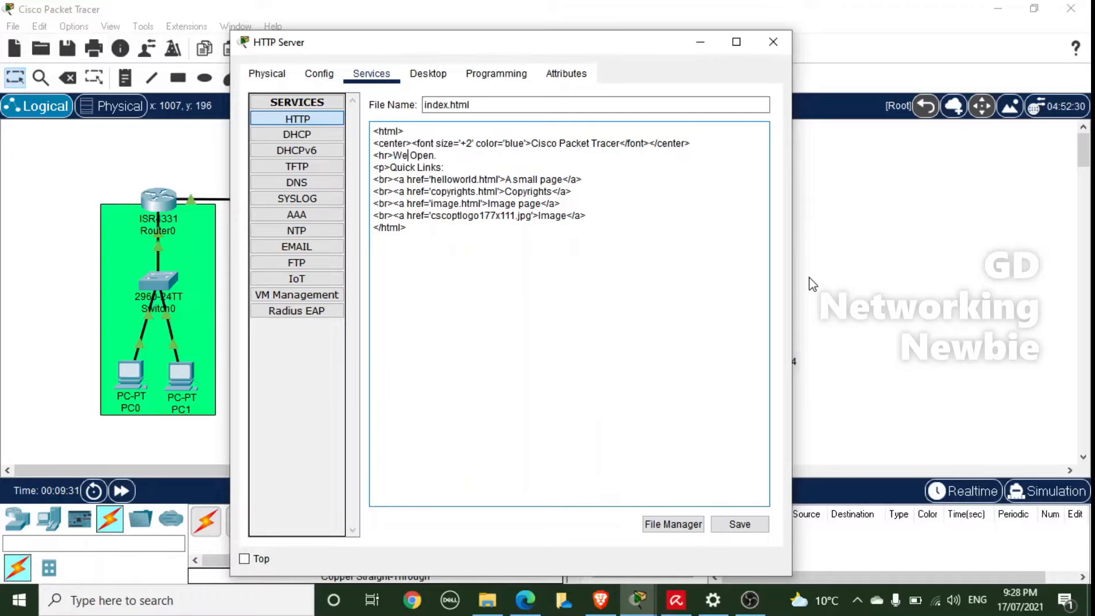
type("locme to the wor")
type("ld oc")
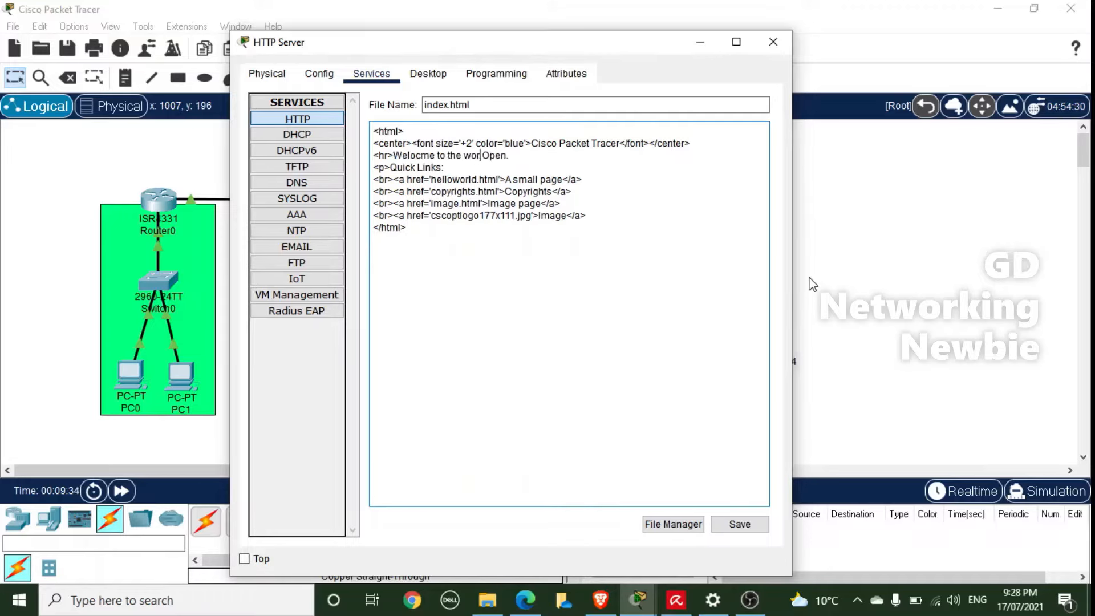
key("BackSpace")
key("BackSpace")
type("f Cisco")
key("BackSpace")
key("BackSpace")
key("BackSpace")
key("BackSpace")
key("BackSpace")
key("BackSpace")
type("ompu")
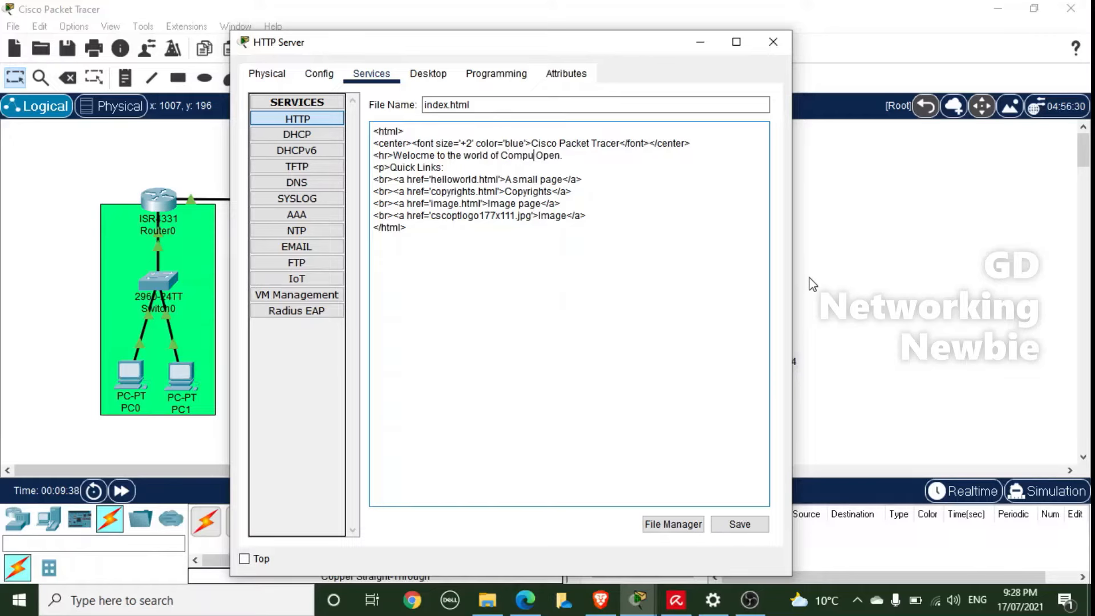
type("ter Netow")
key("BackSpace")
key("BackSpace")
type("working")
key("Delete")
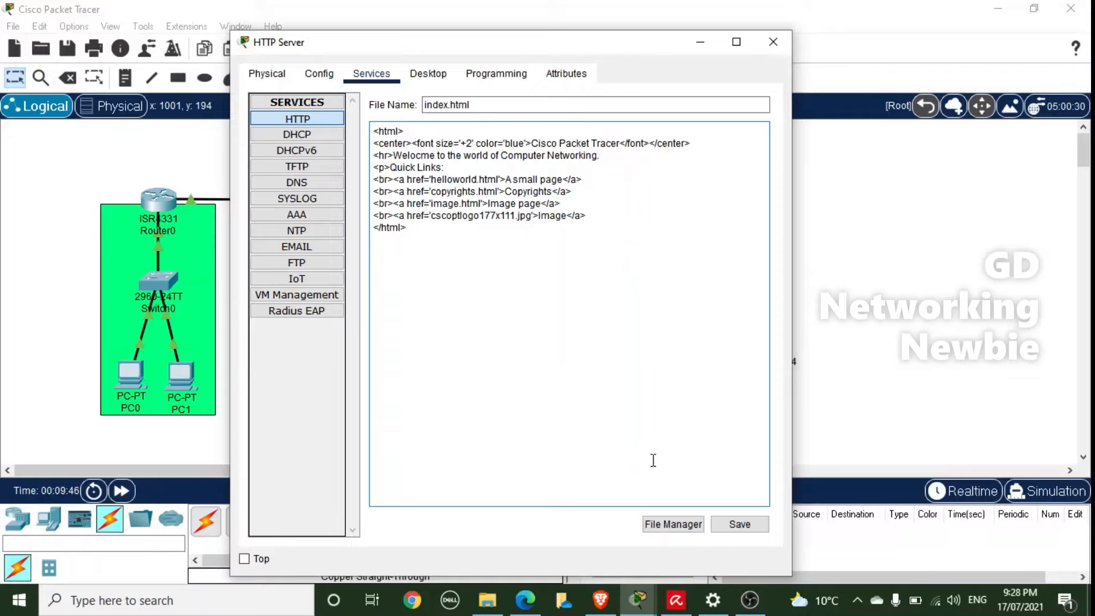
Save index.html, overwriting the existing file, and close the HTTP Server window
left_click(728, 530)
left_click(547, 335)
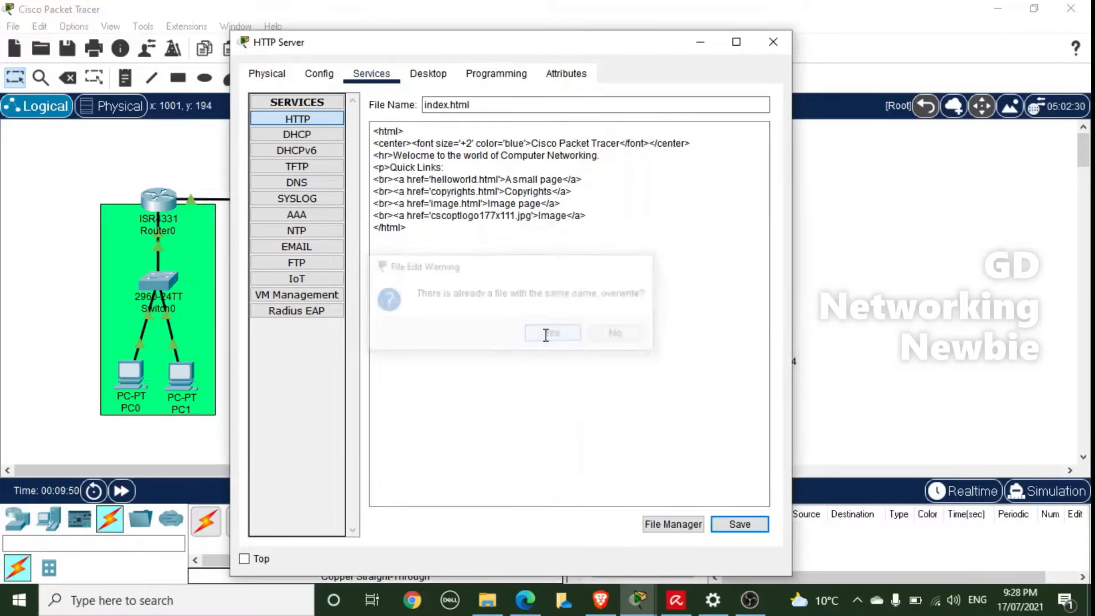
left_click(773, 42)
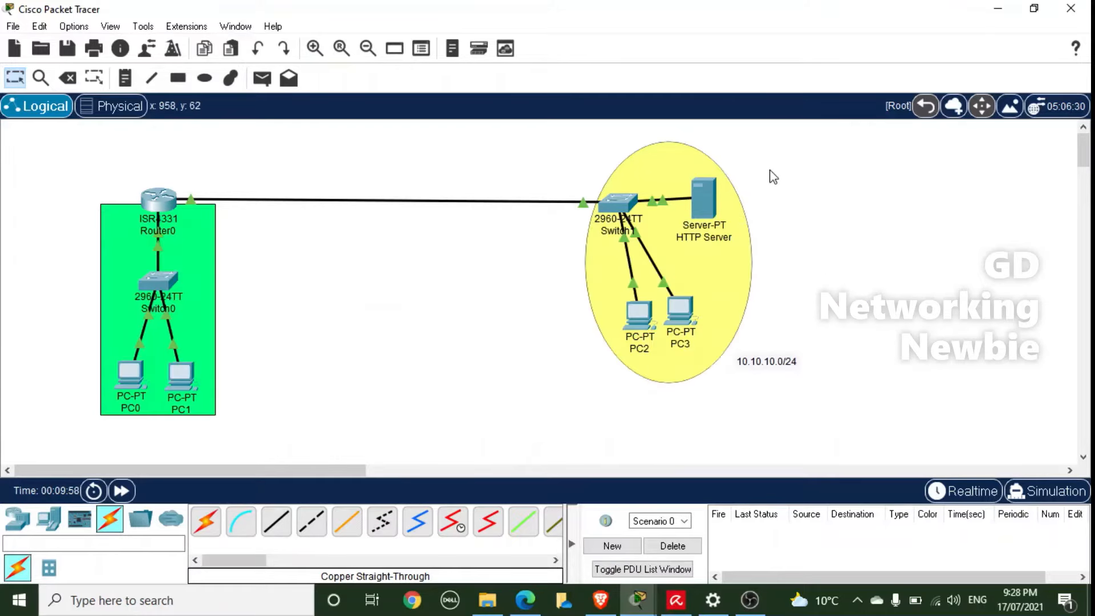
Add the note 10.10.10.10/24 just above the HTTP Server
left_click(125, 78)
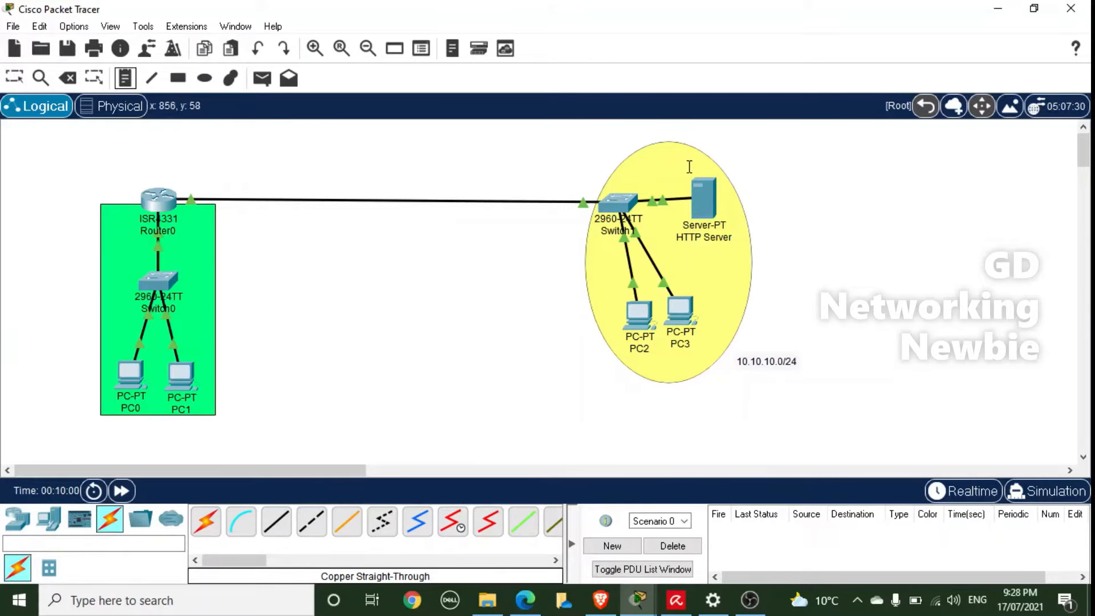
left_click(732, 147)
type("10.10.10.10/24")
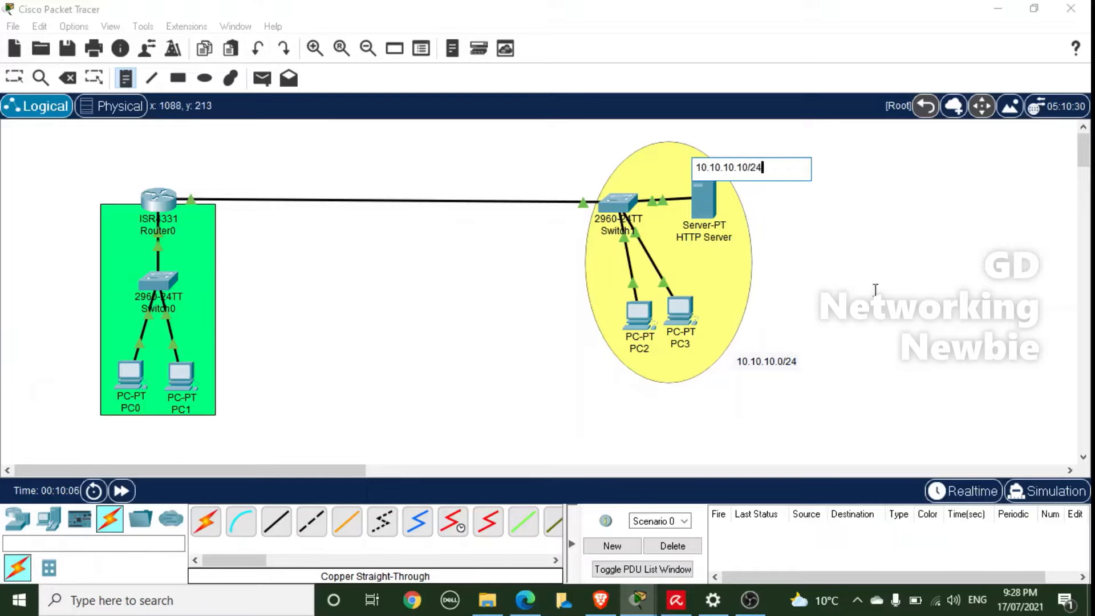
key("Escape")
Open the HTTP Server's IP configuration and set its static IPv4 address to 10.10.10.10
left_click(707, 205)
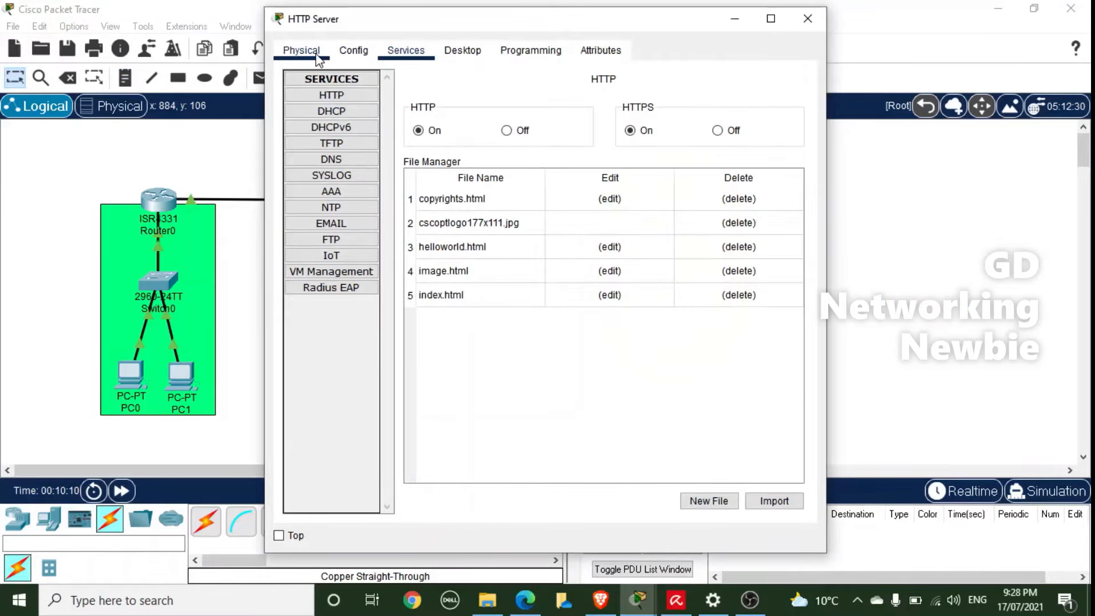
left_click(463, 51)
left_click(352, 121)
left_click(488, 145)
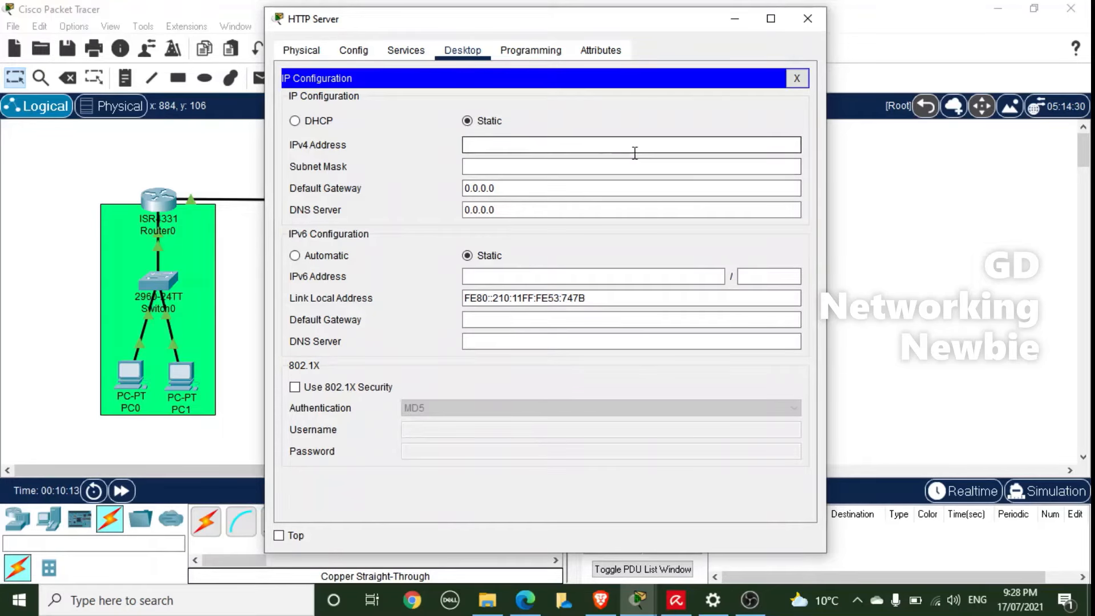
type("10.10.10.10")
Give the HTTP Server the subnet mask 255.255.255.0 and default gateway 10.10.10.1, and close its window
left_click(572, 164)
left_click(526, 188)
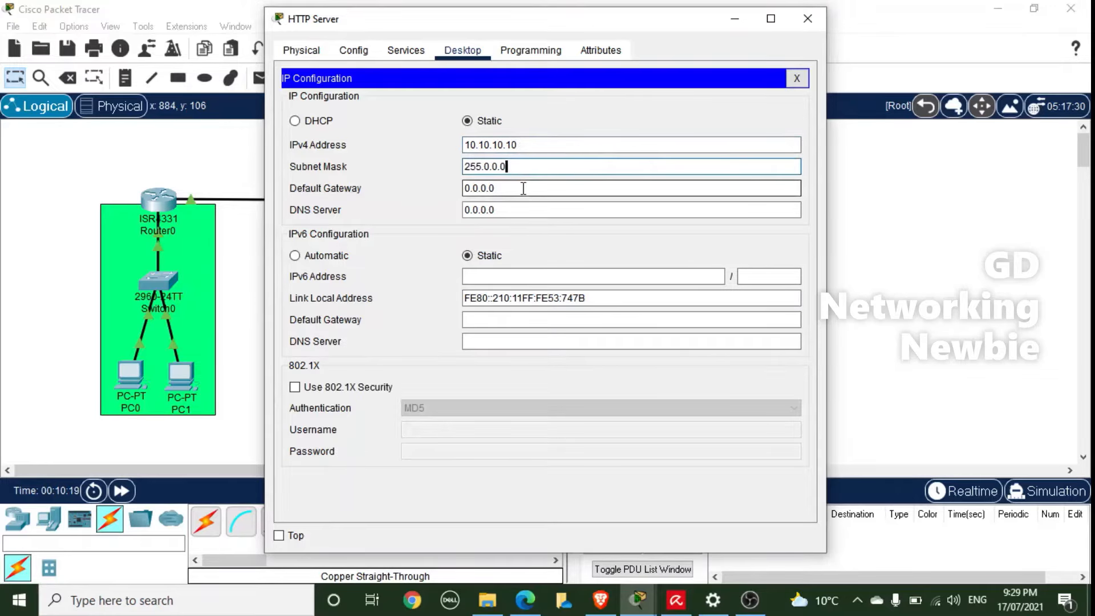
left_click(515, 171)
left_click_drag(502, 188, 461, 184)
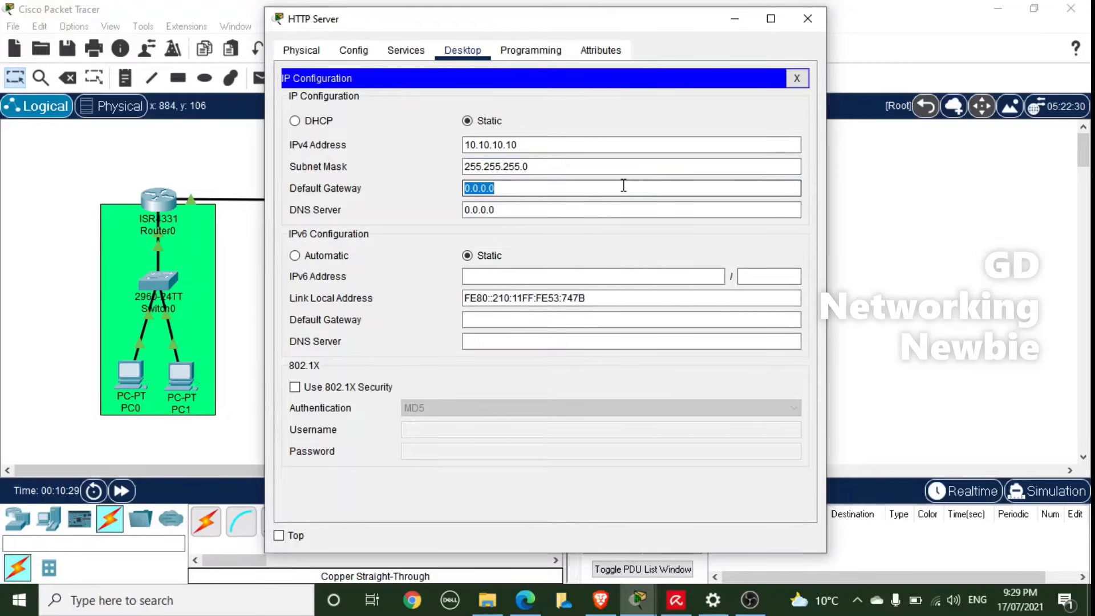
type("1")
left_click_drag(694, 30, 838, 171)
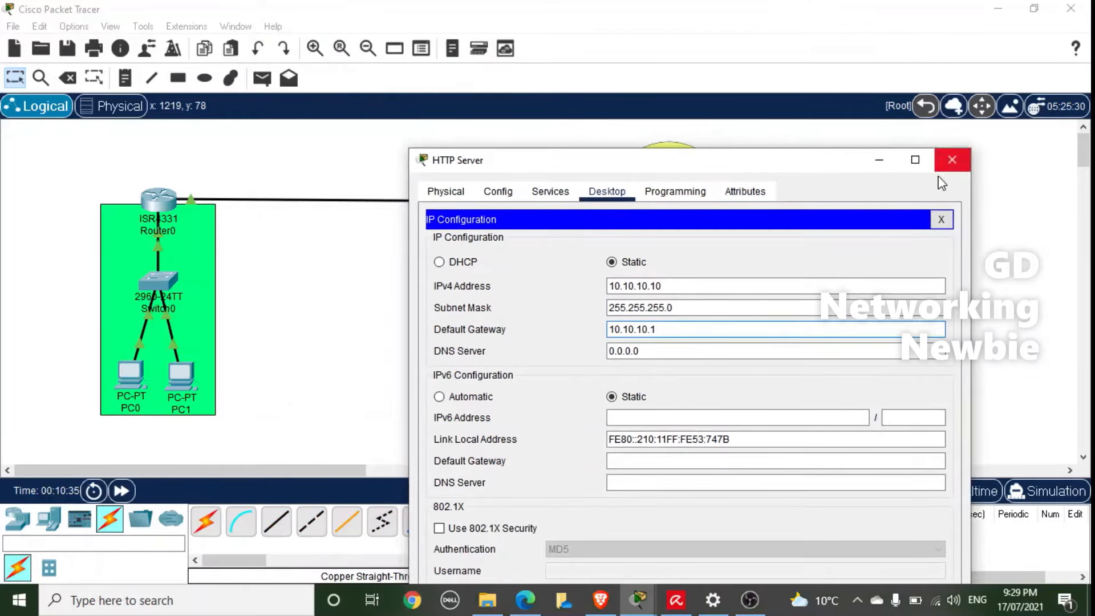
left_click_drag(764, 164, 678, 48)
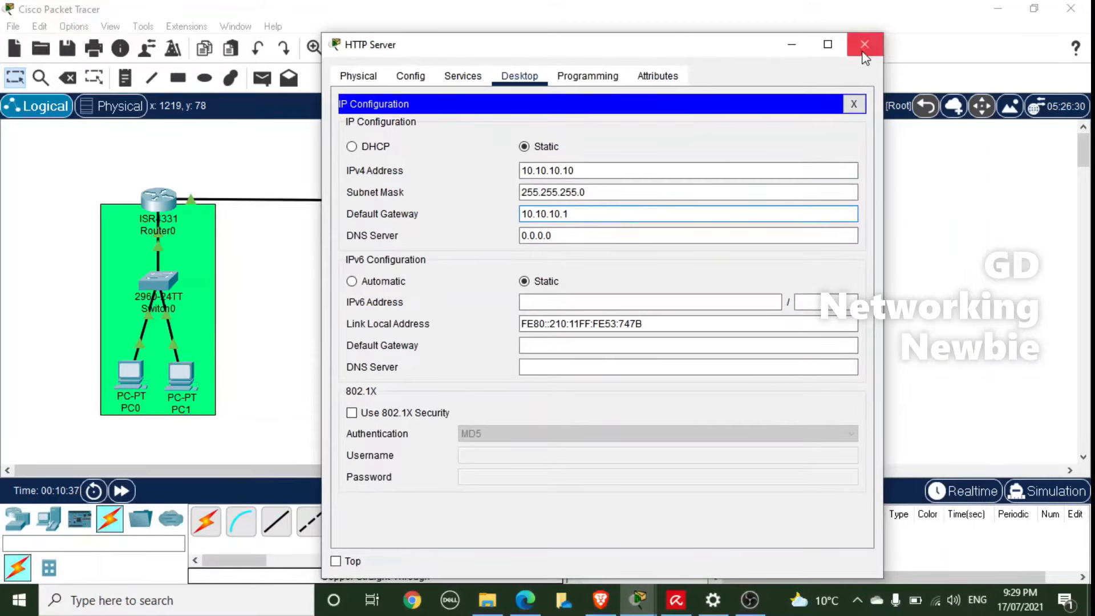
left_click(853, 104)
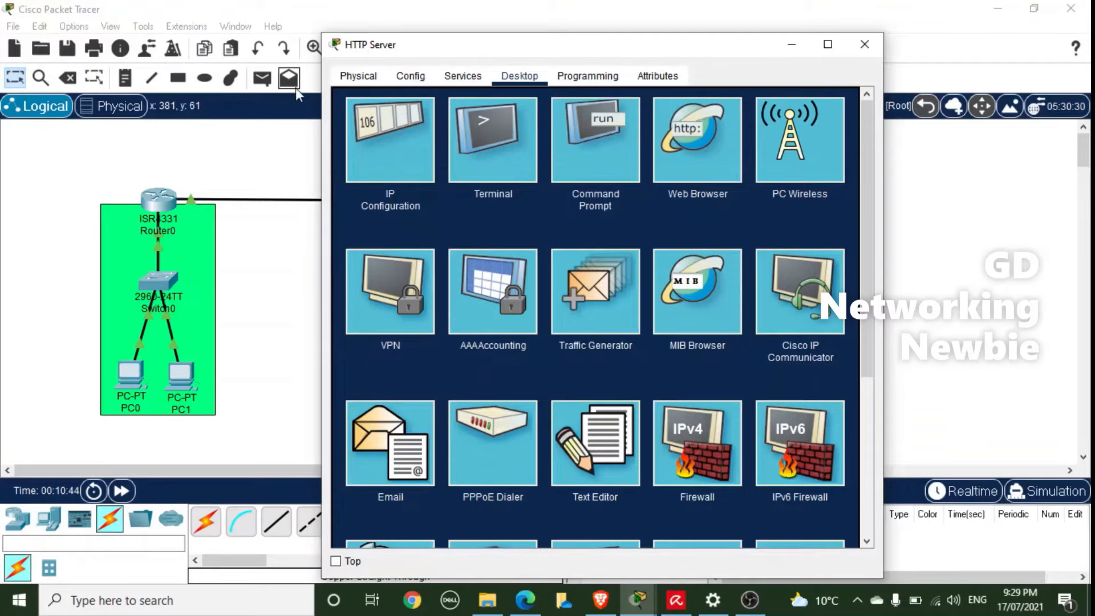
left_click(865, 44)
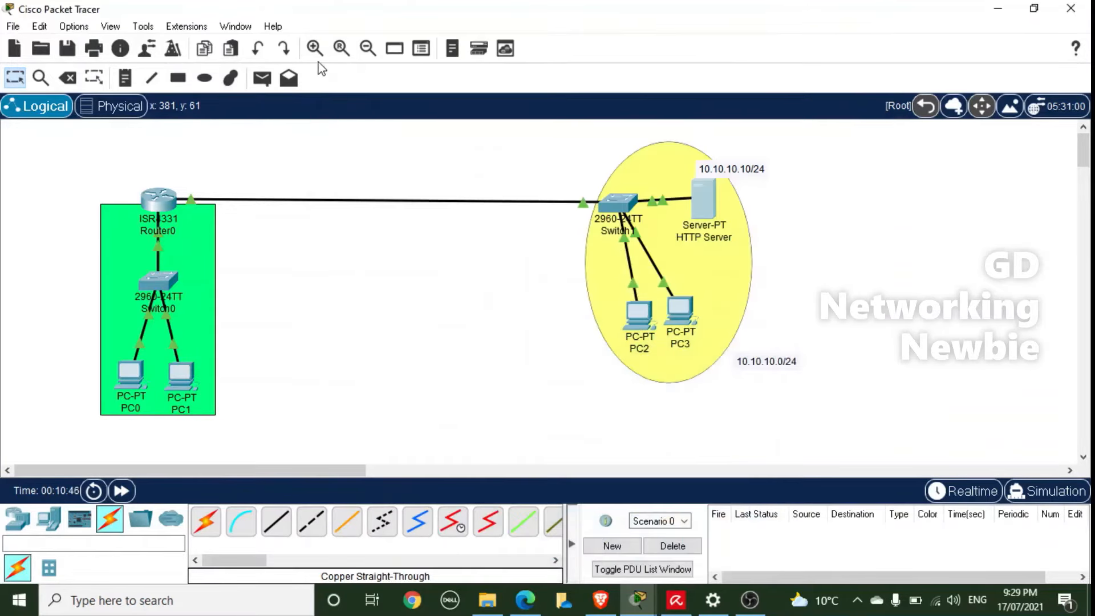
Draw a small red-filled freeform shape on Router0's end of the link to Switch1
left_click(238, 80)
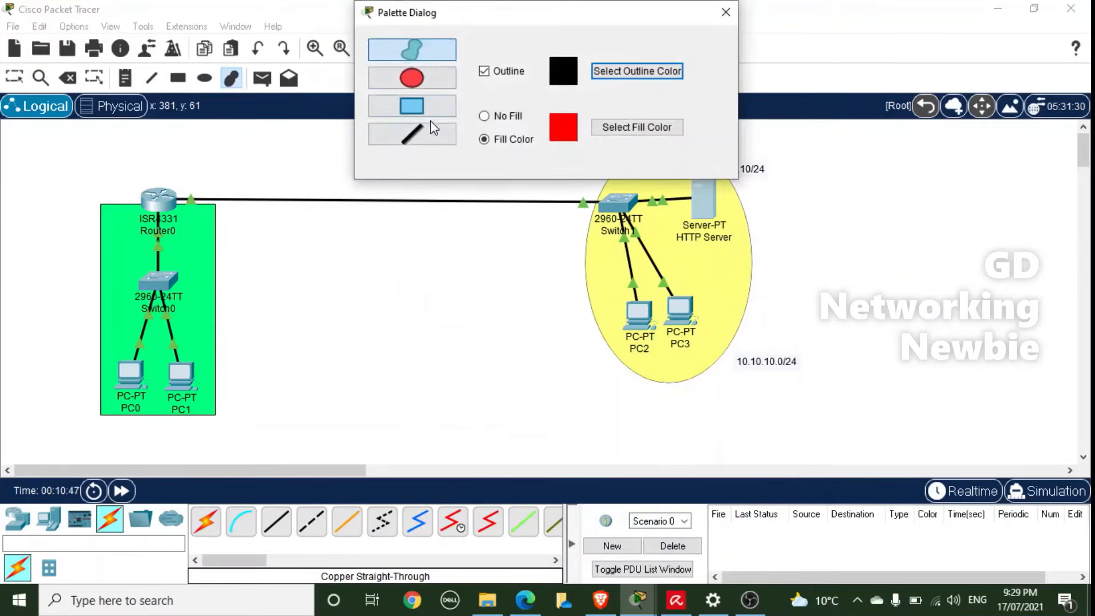
left_click(428, 81)
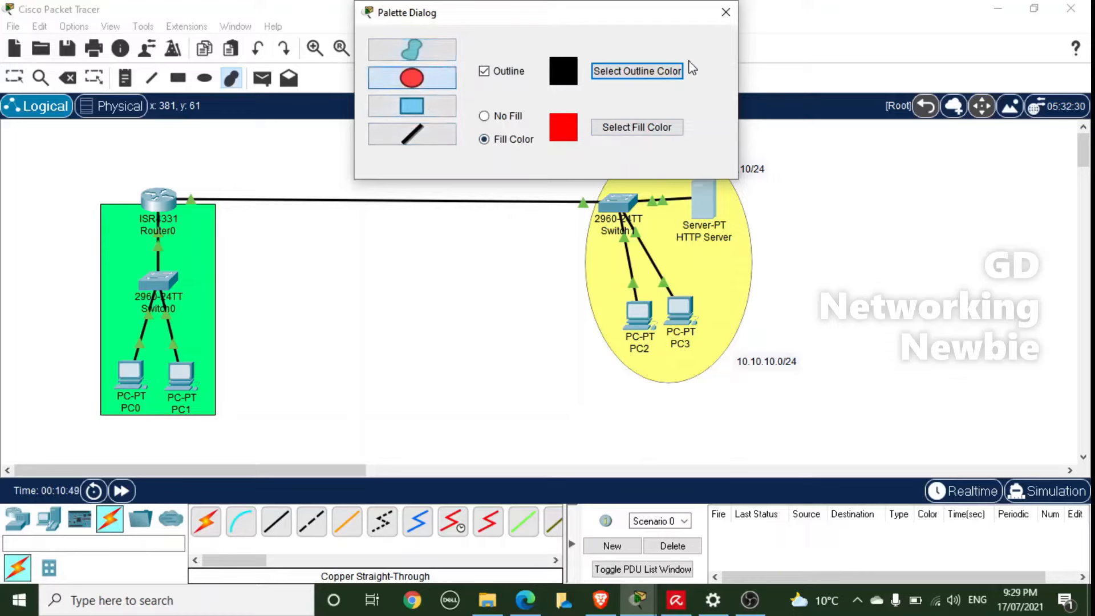
left_click(722, 17)
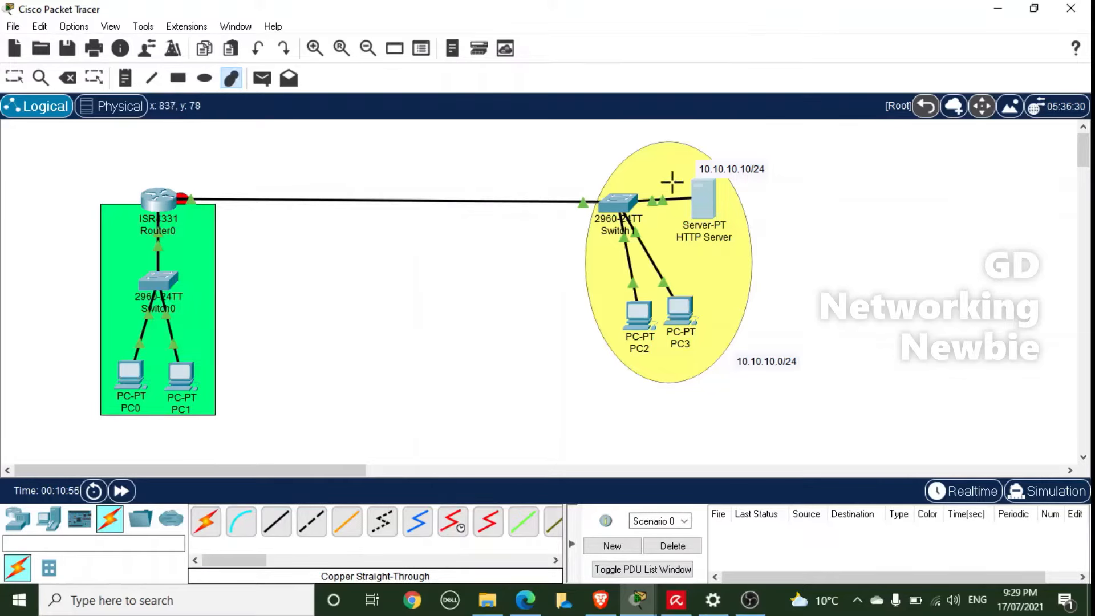
key("Escape")
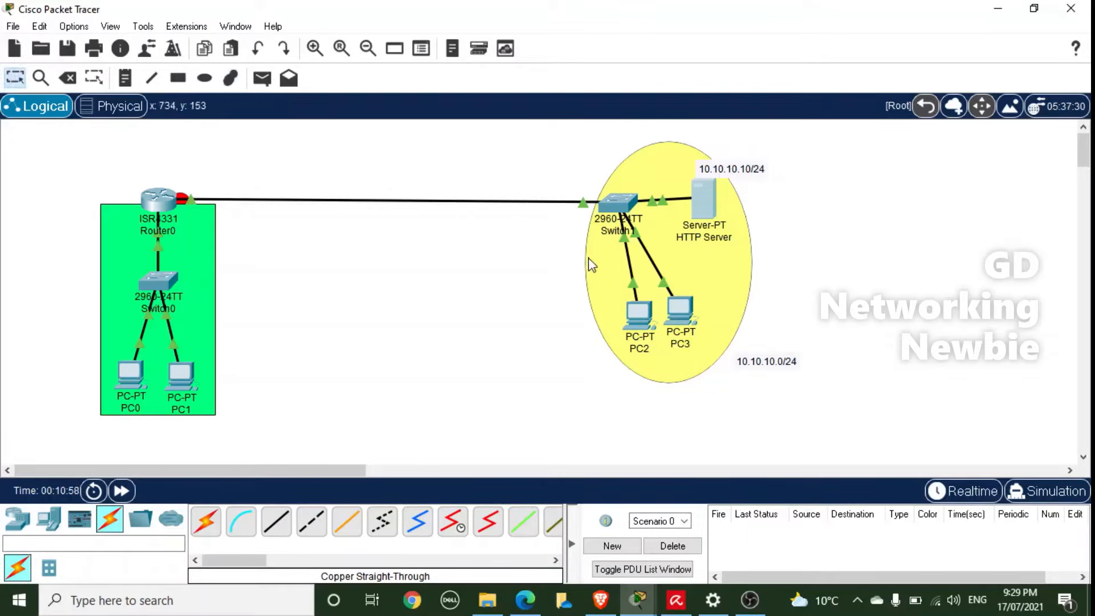
Review the HTTP Server's HTTP service and global gateway settings, and close its window
left_click(706, 201)
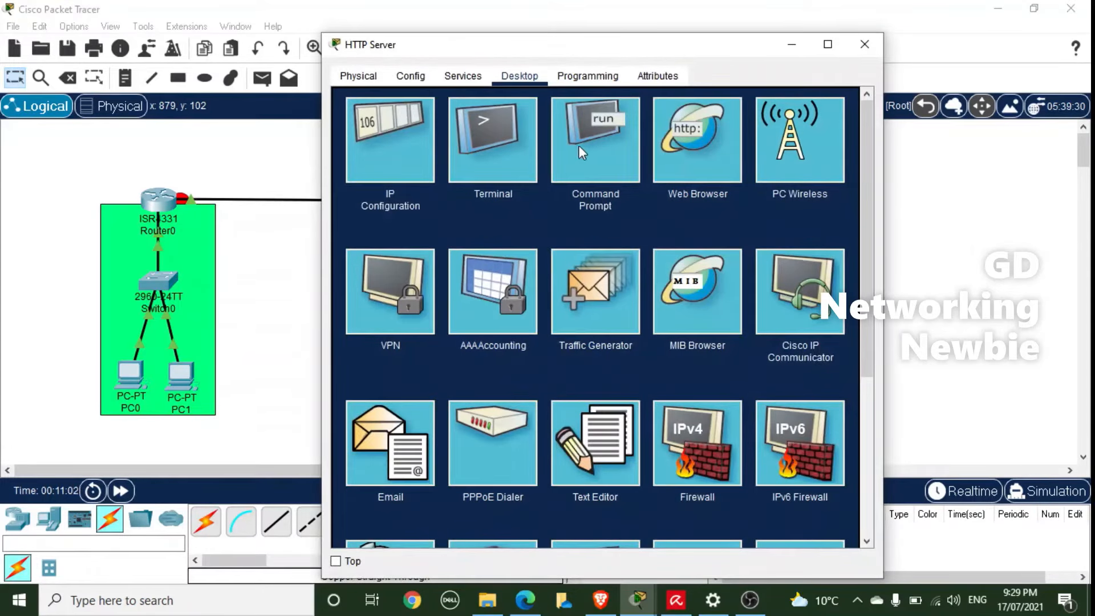
left_click(463, 75)
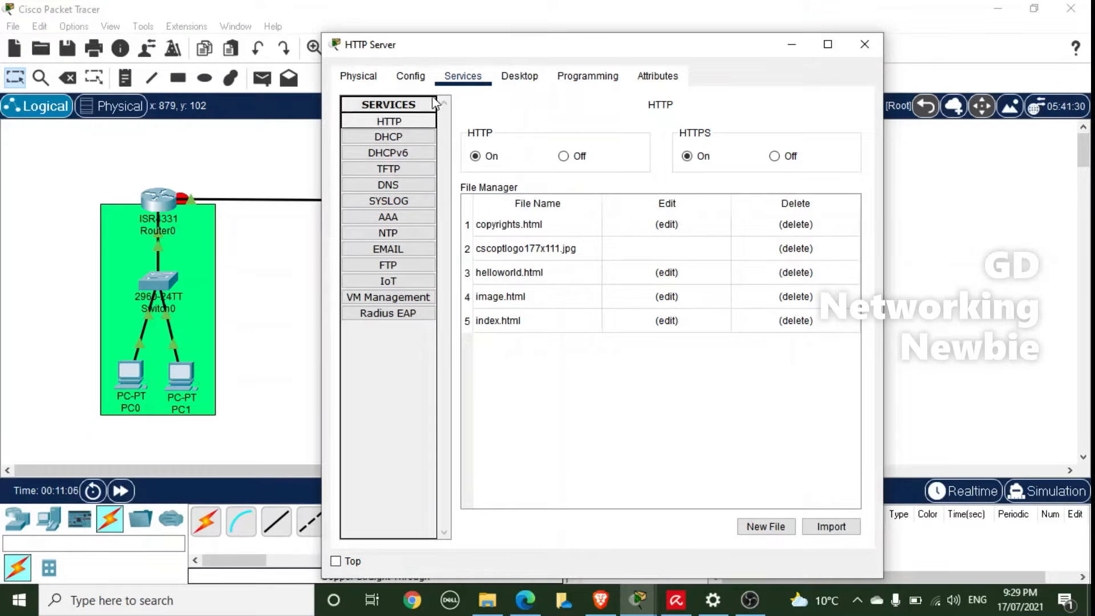
left_click(431, 77)
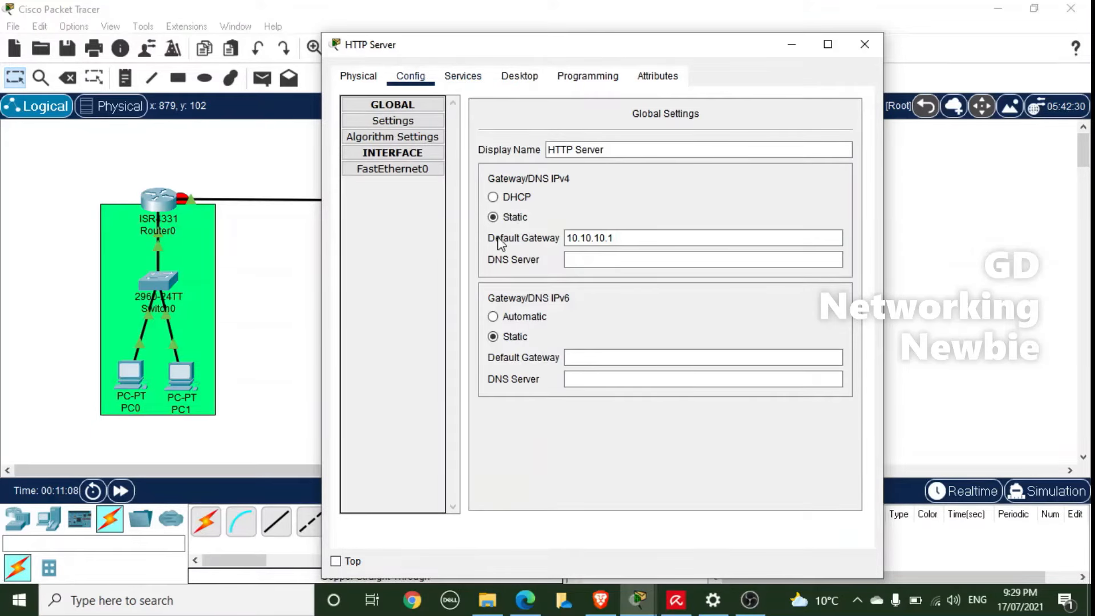
left_click(865, 44)
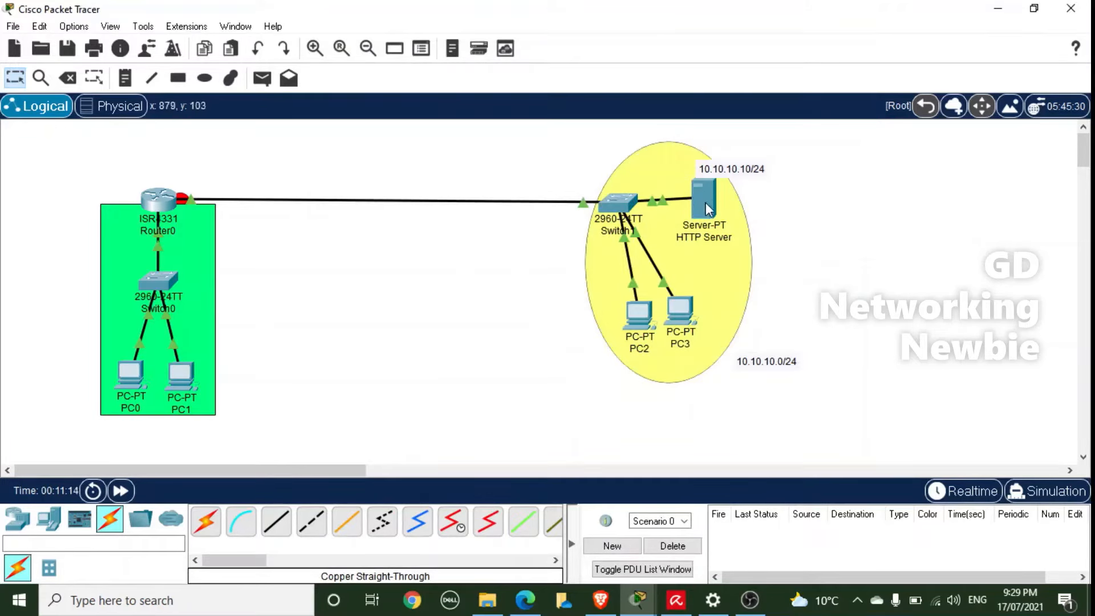
Ping 10.10.10.10 from PC0's Command Prompt, and close the prompt and PC0's window
left_click(130, 374)
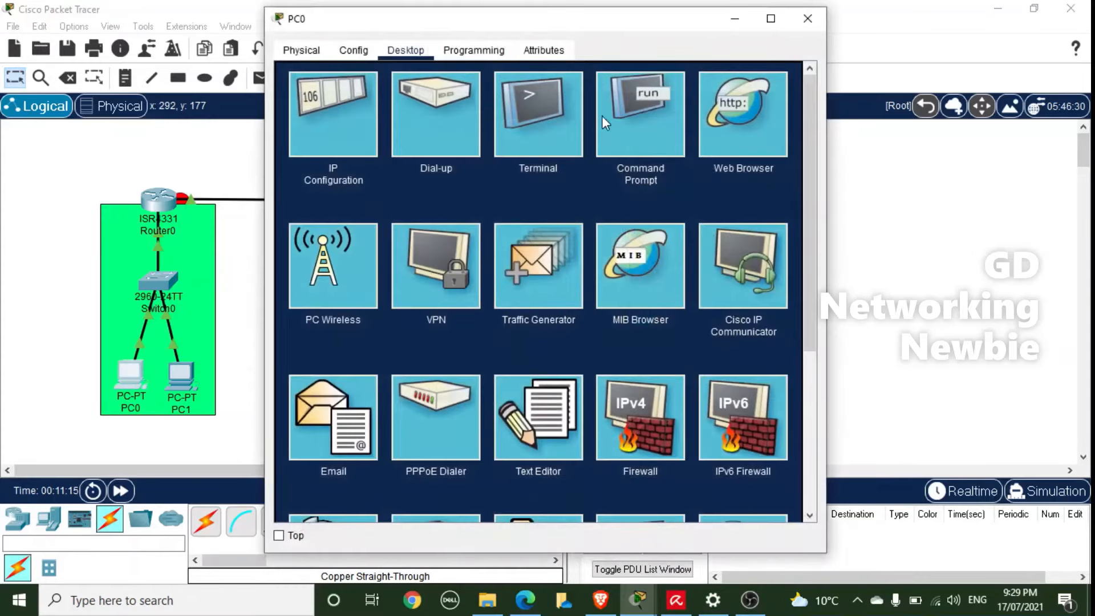
left_click(617, 115)
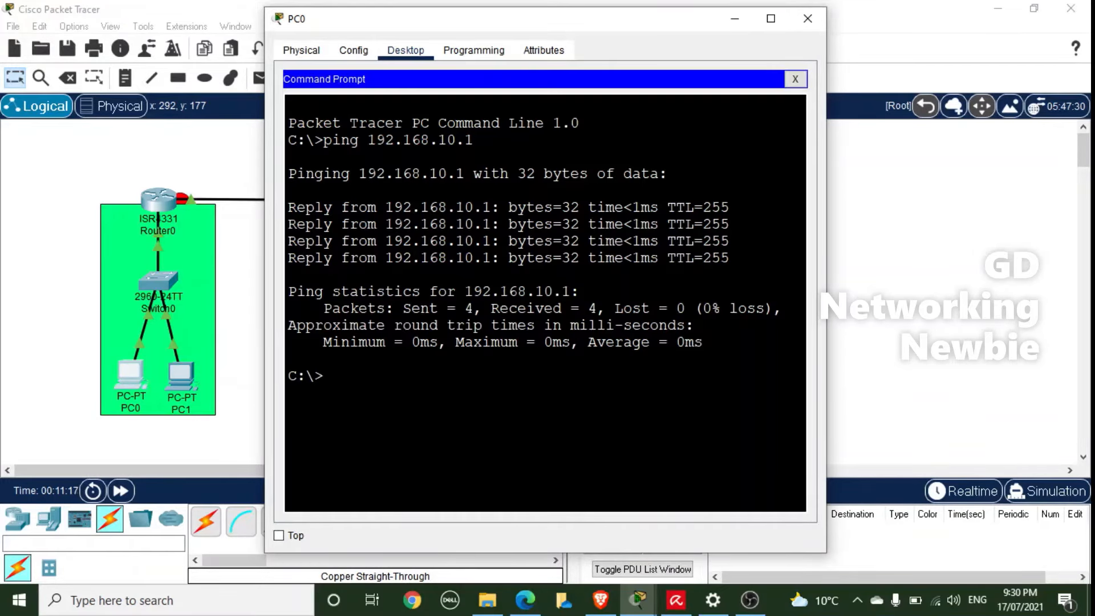
type("ping 10.10.10.")
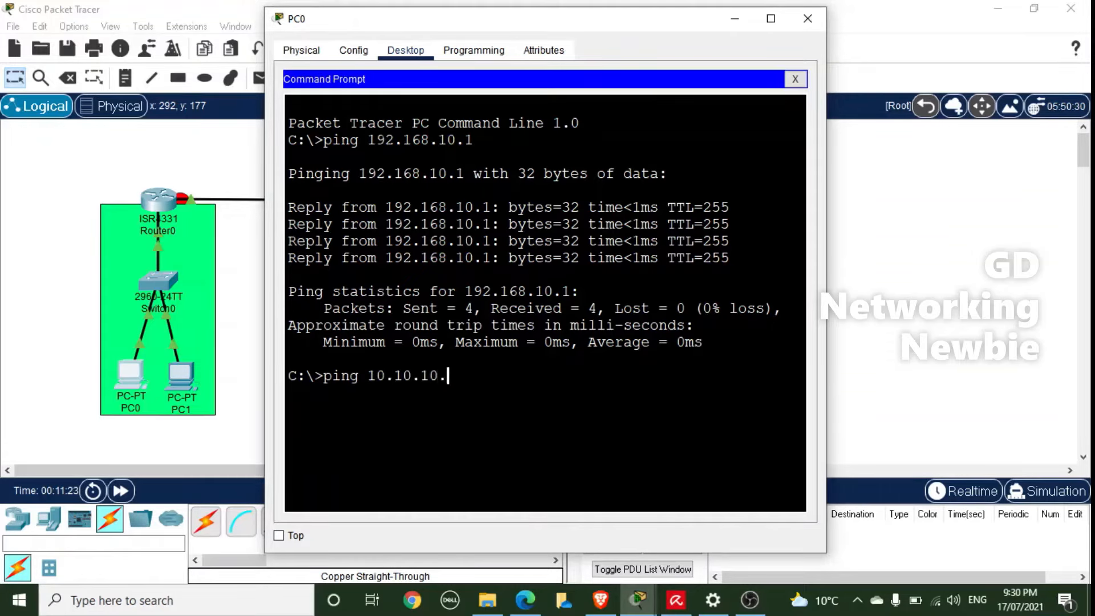
type("10")
left_click_drag(590, 27, 380, 85)
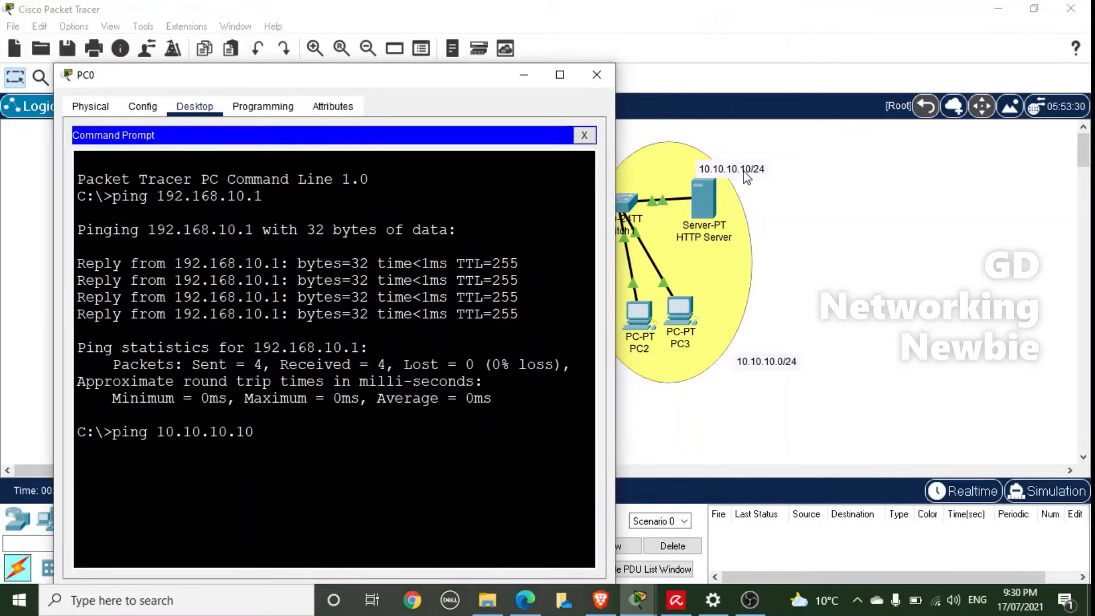
key("Return")
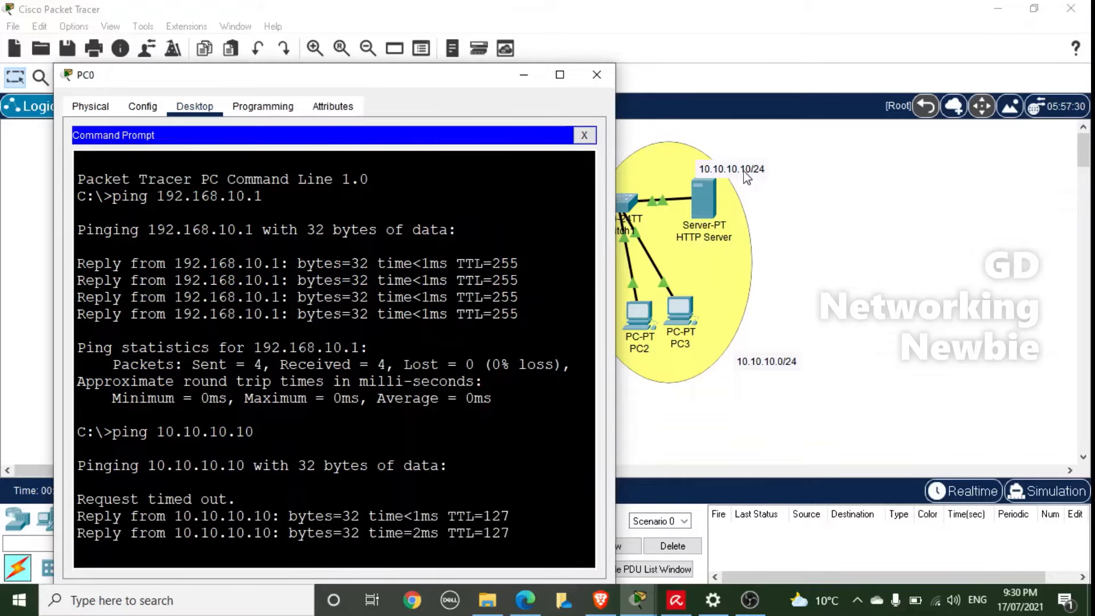
double_click(455, 74)
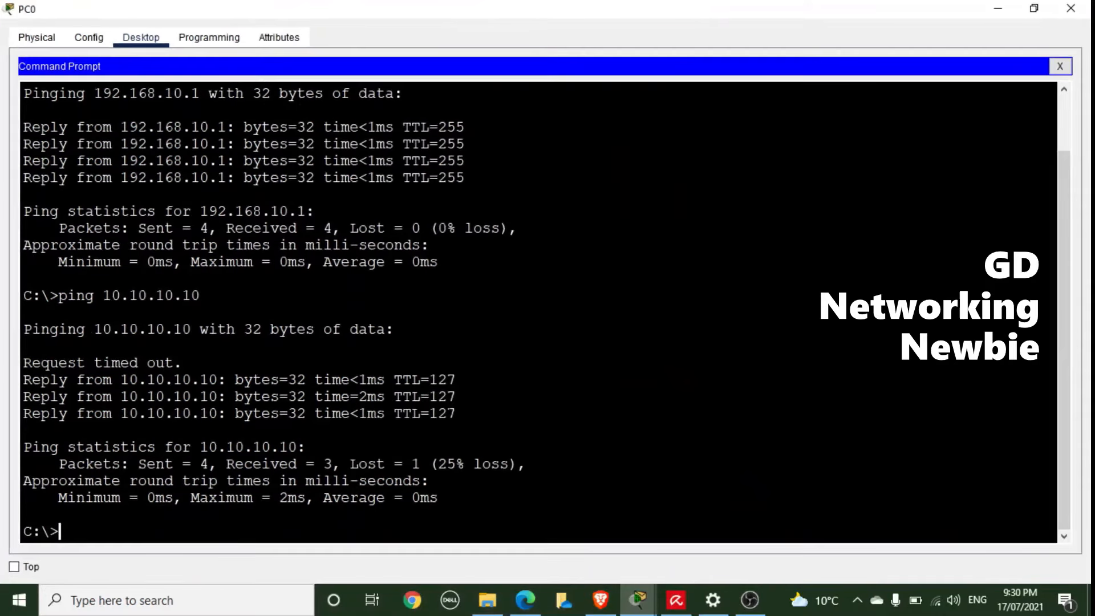
left_click(998, 8)
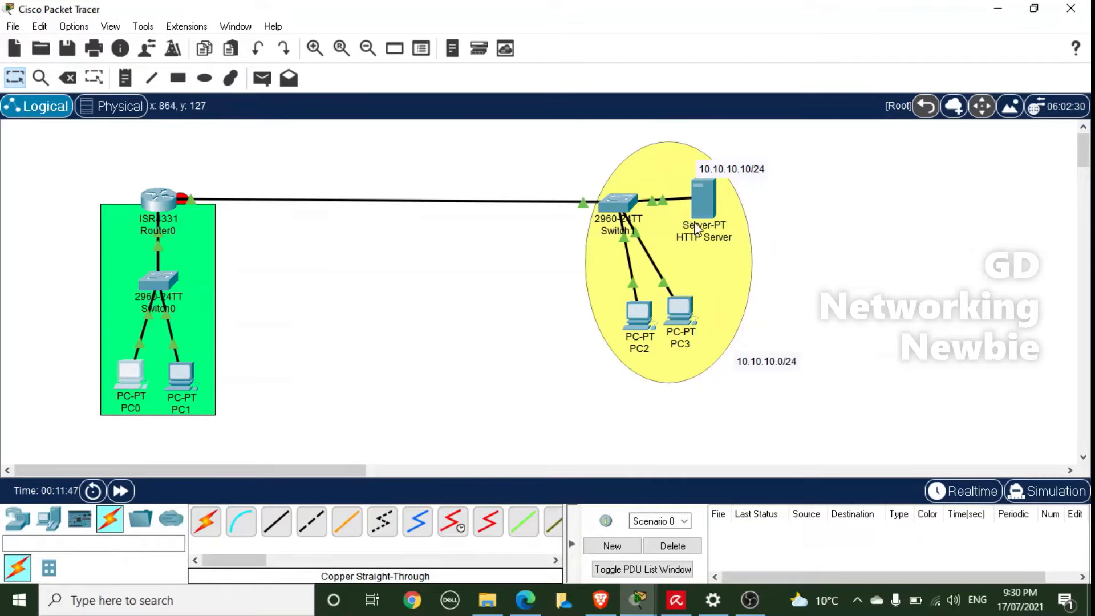
left_click(131, 374)
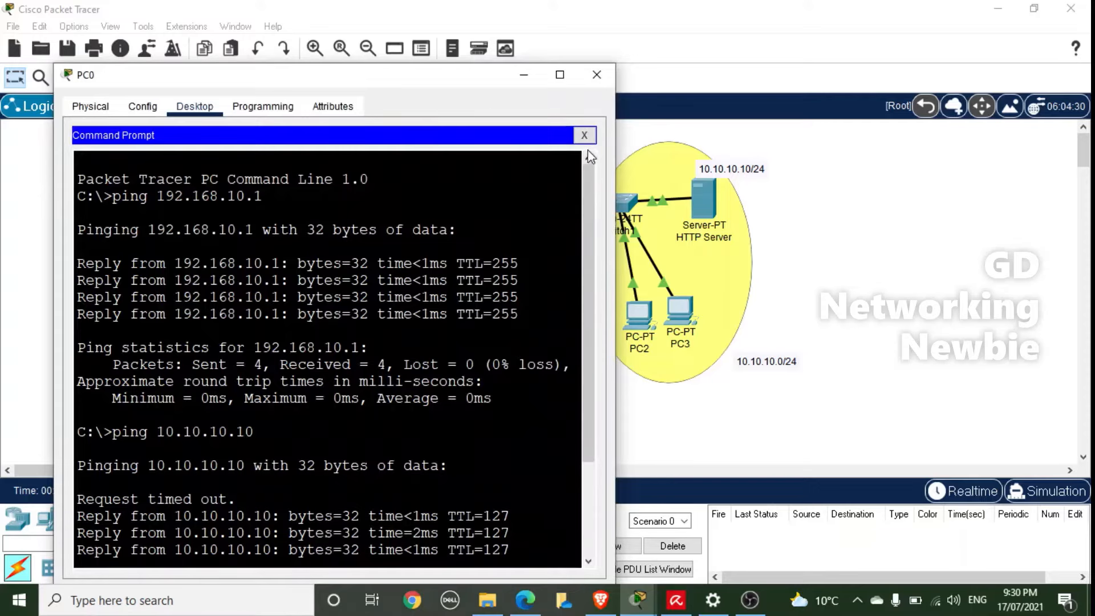
left_click(584, 135)
left_click(597, 76)
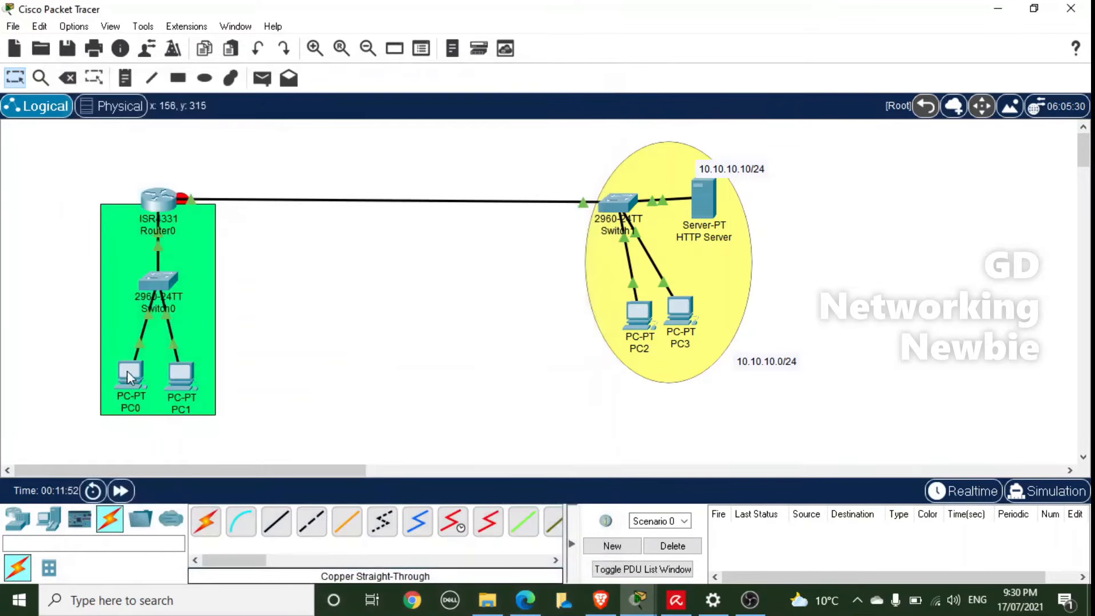
Load the HTTP Server's page at 10.10.10.10 in PC0's Web Browser
mouse_move(136, 379)
mouse_move(704, 201)
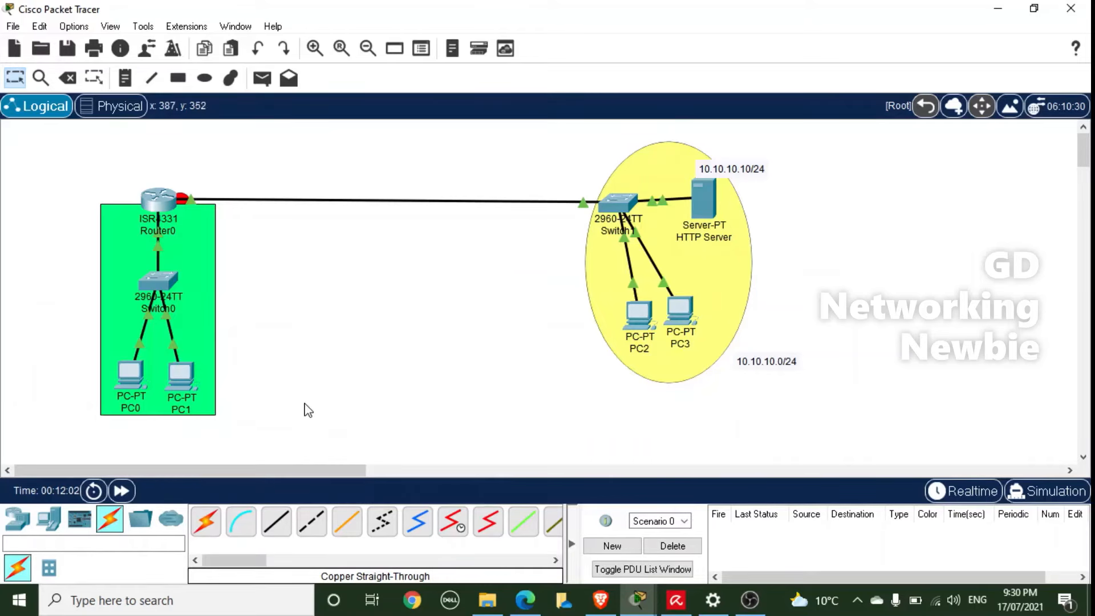
left_click(121, 382)
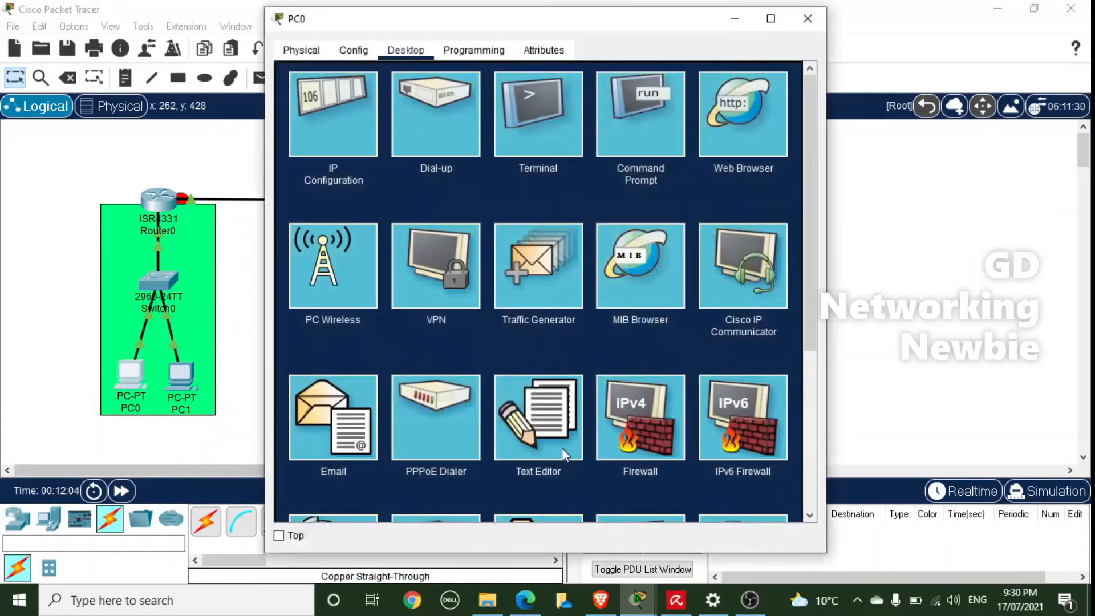
left_click(744, 116)
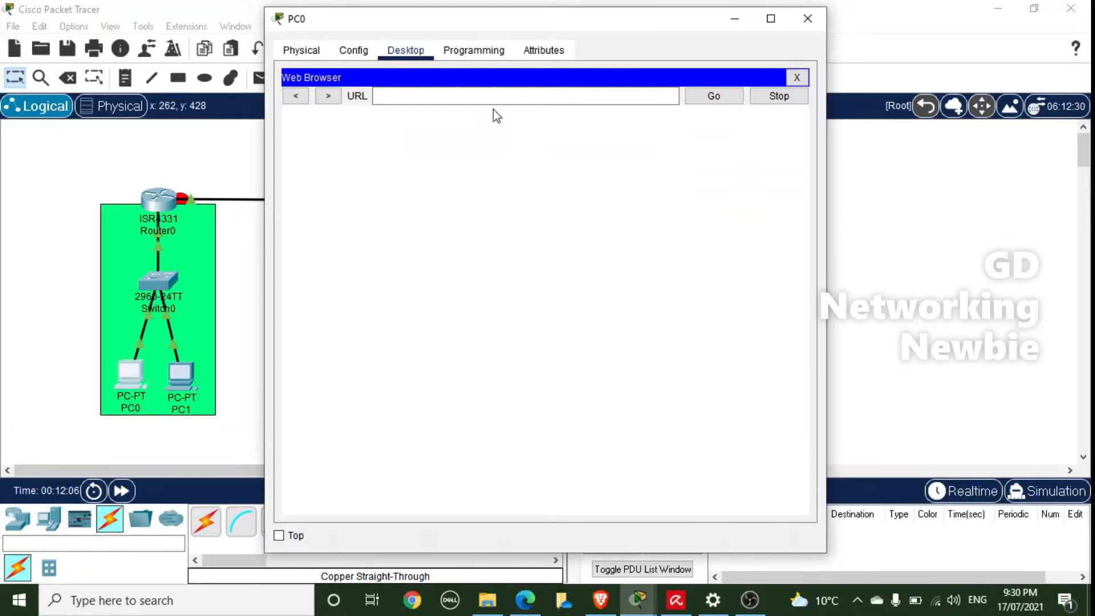
left_click(489, 98)
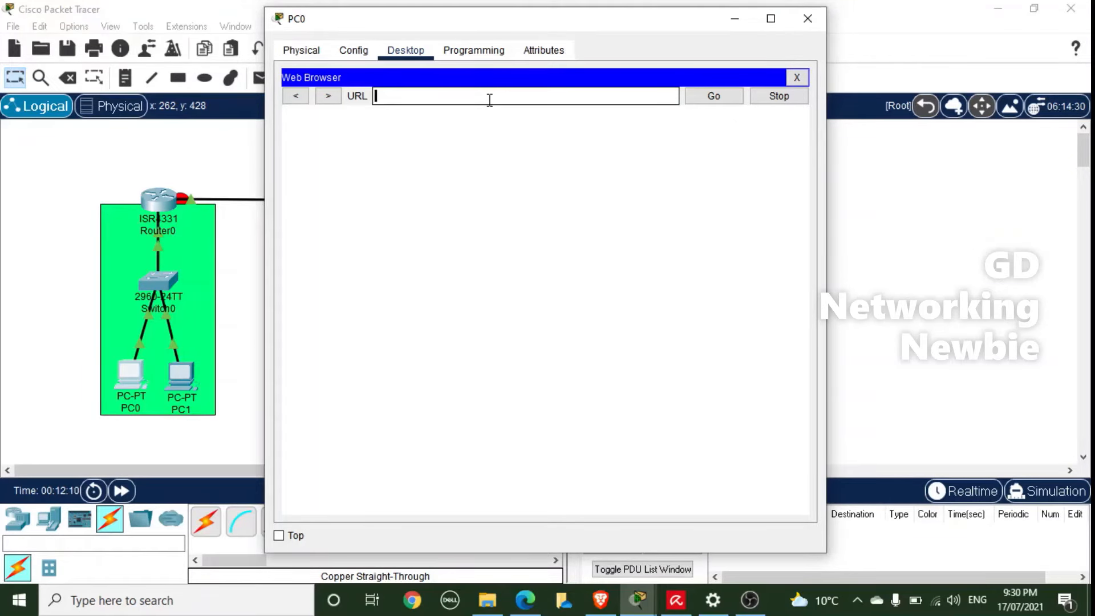
type("10.10.10.10")
left_click(724, 99)
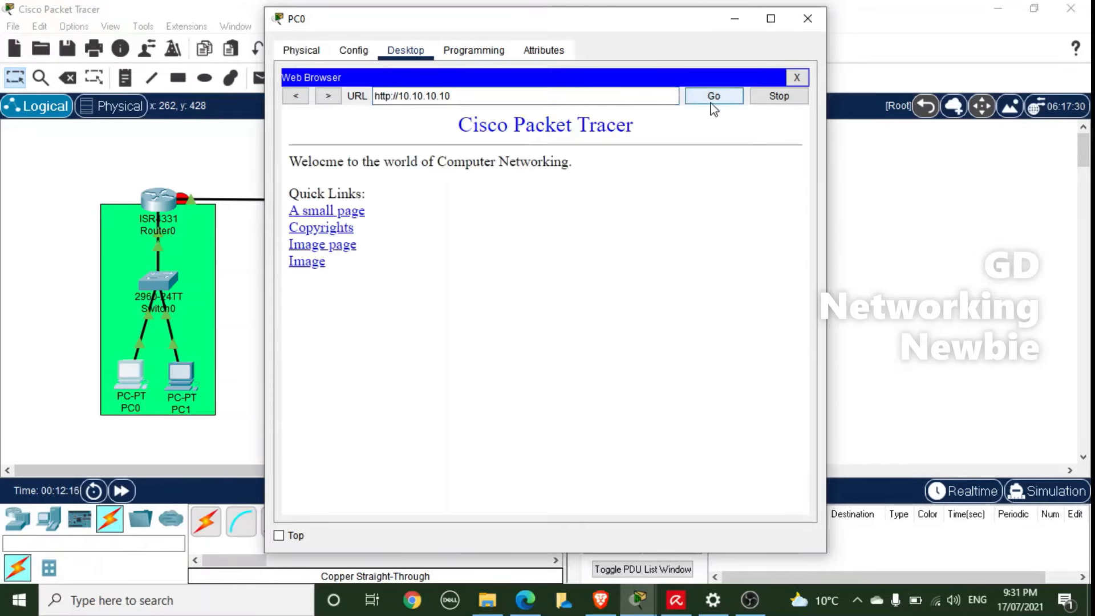
Follow the page's "A small page" link, return to index.html, and close PC0's browser and window
left_click_drag(605, 24, 531, 41)
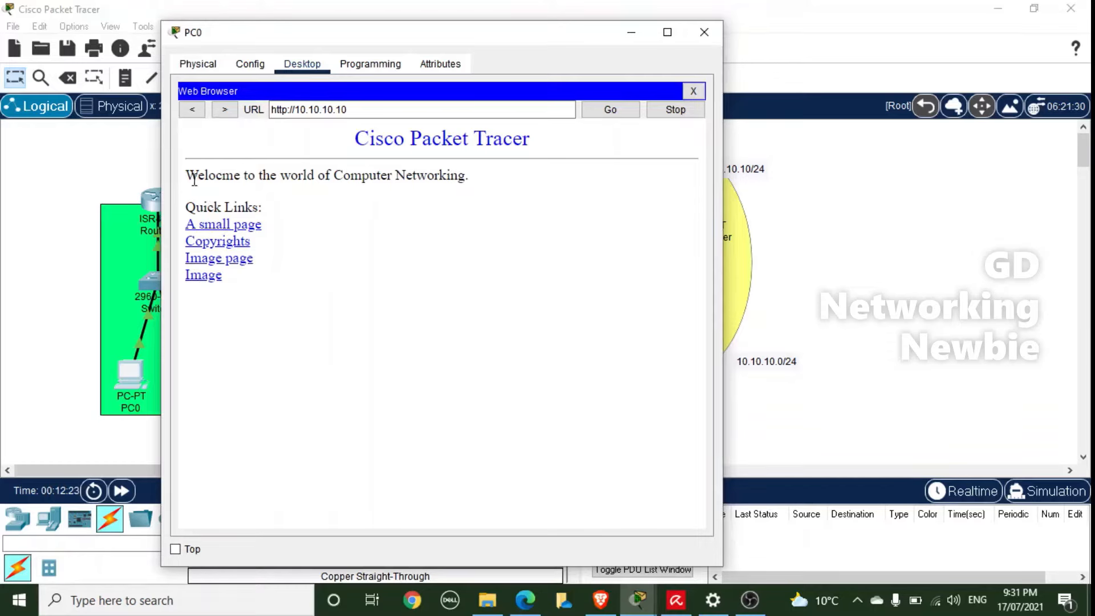
left_click_drag(187, 175, 460, 175)
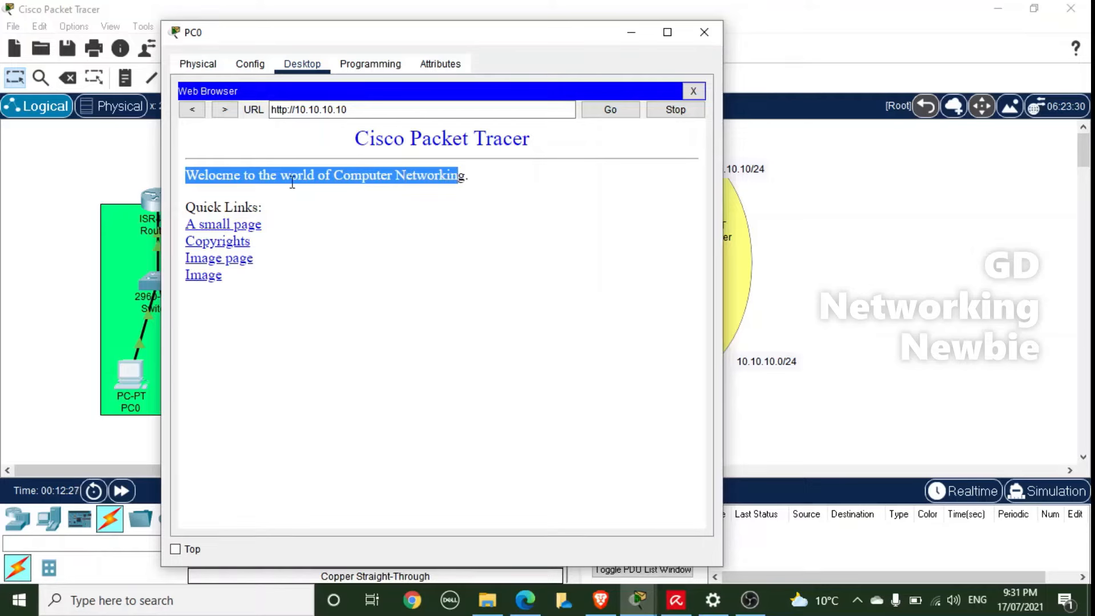
left_click(459, 178)
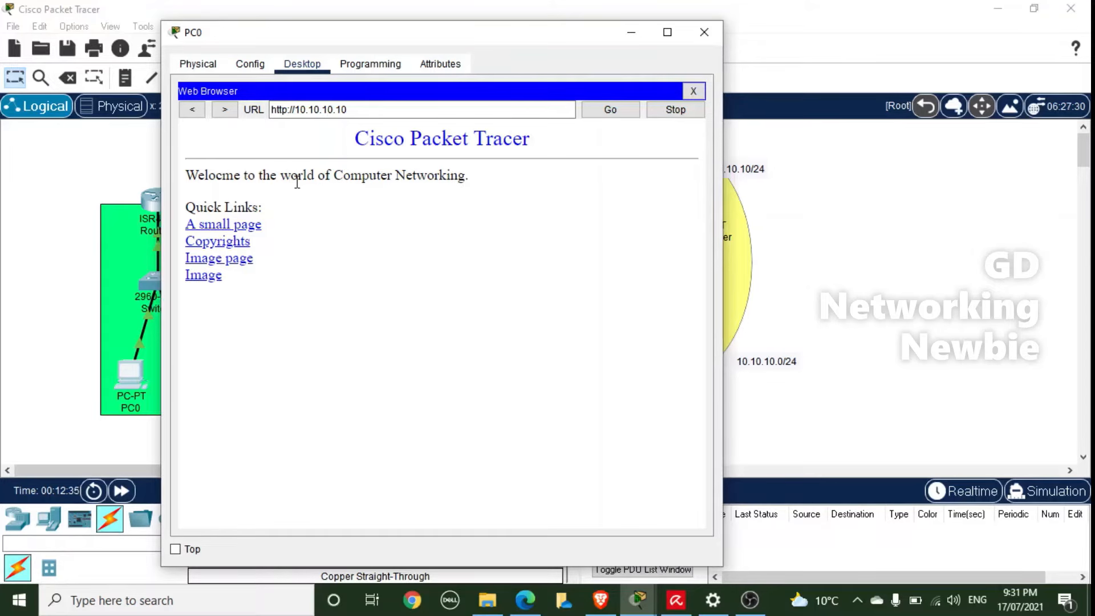
left_click(219, 226)
left_click(205, 153)
left_click(635, 31)
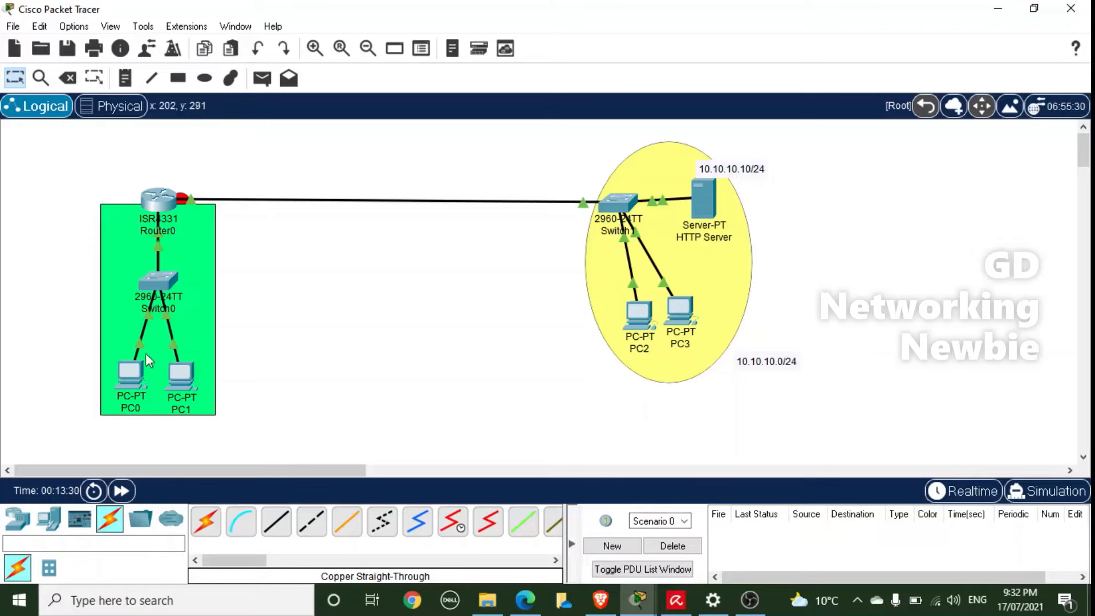
left_click(129, 374)
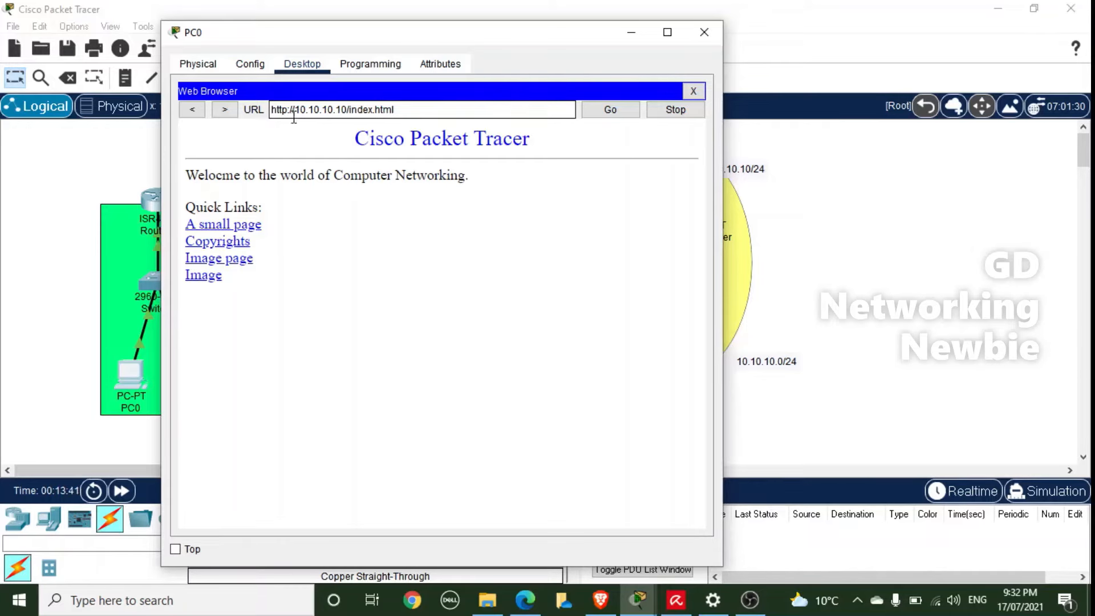
left_click(693, 92)
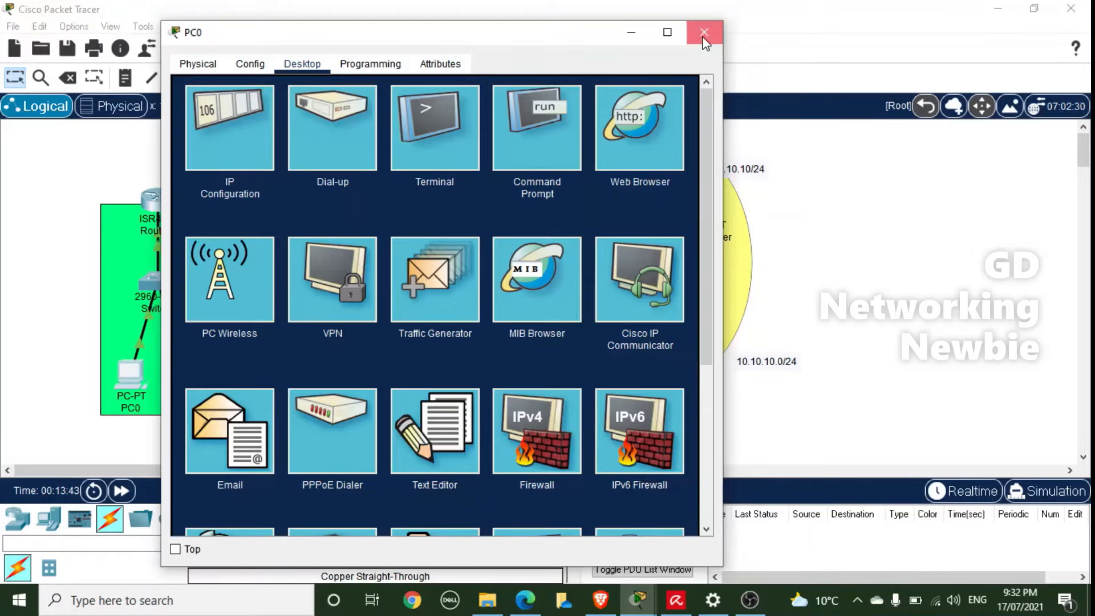
left_click(702, 41)
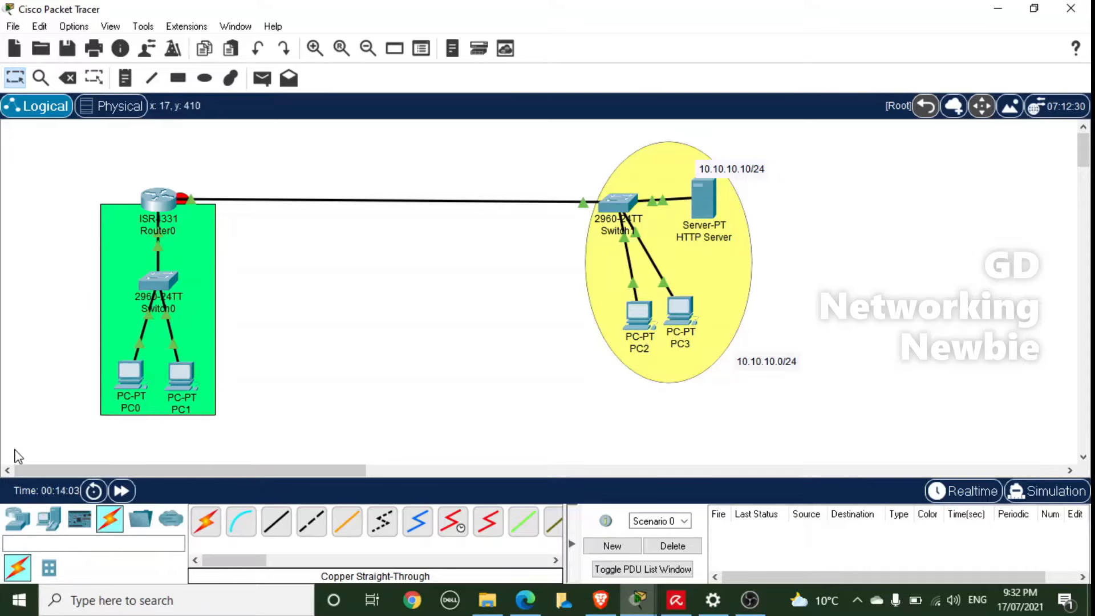
Add a server beside PC1, just outside the green network area, and name it DNS
left_click(50, 521)
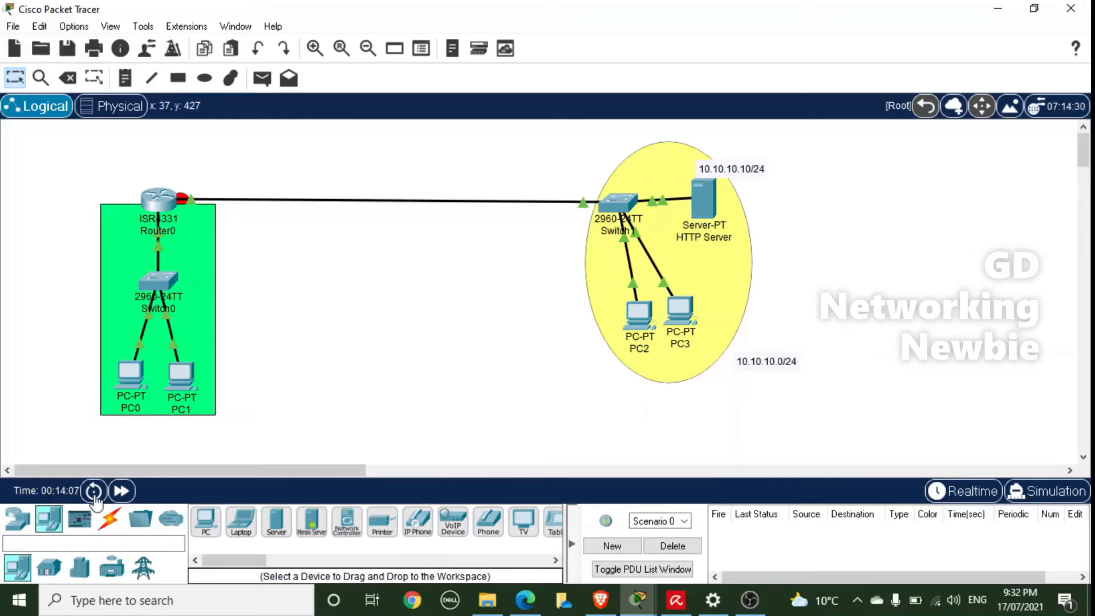
left_click_drag(276, 522, 278, 413)
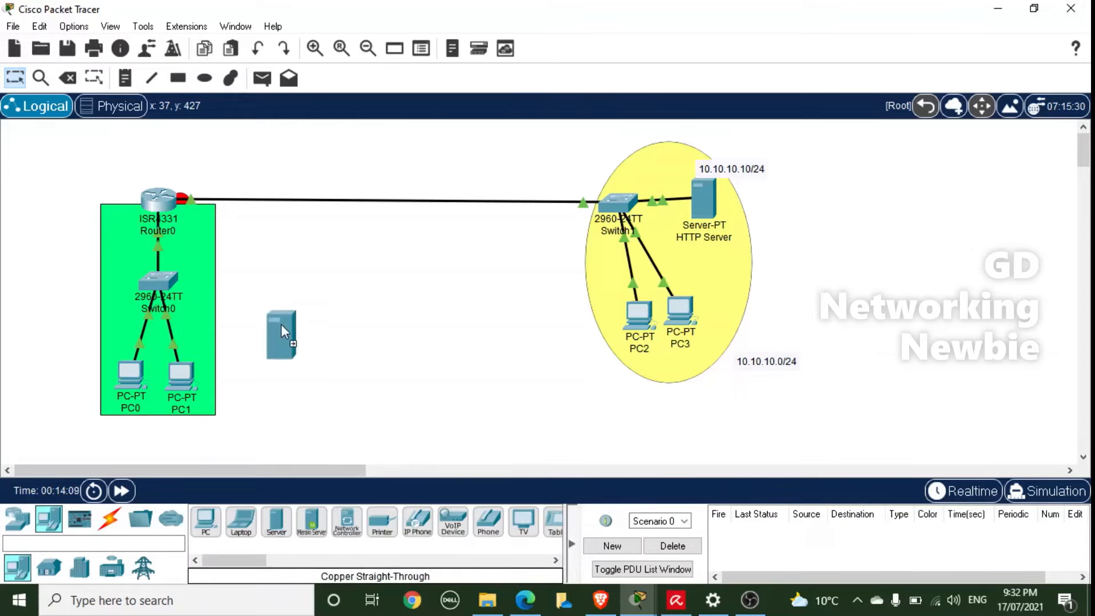
left_click_drag(282, 325, 276, 327)
left_click(262, 344)
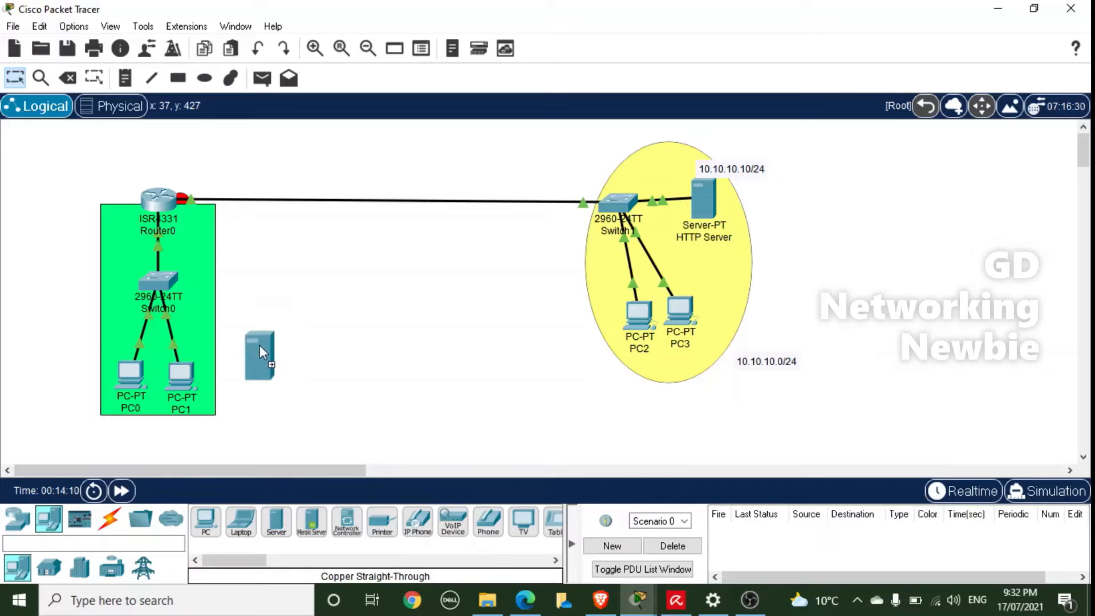
left_click(259, 386)
double_click(259, 388)
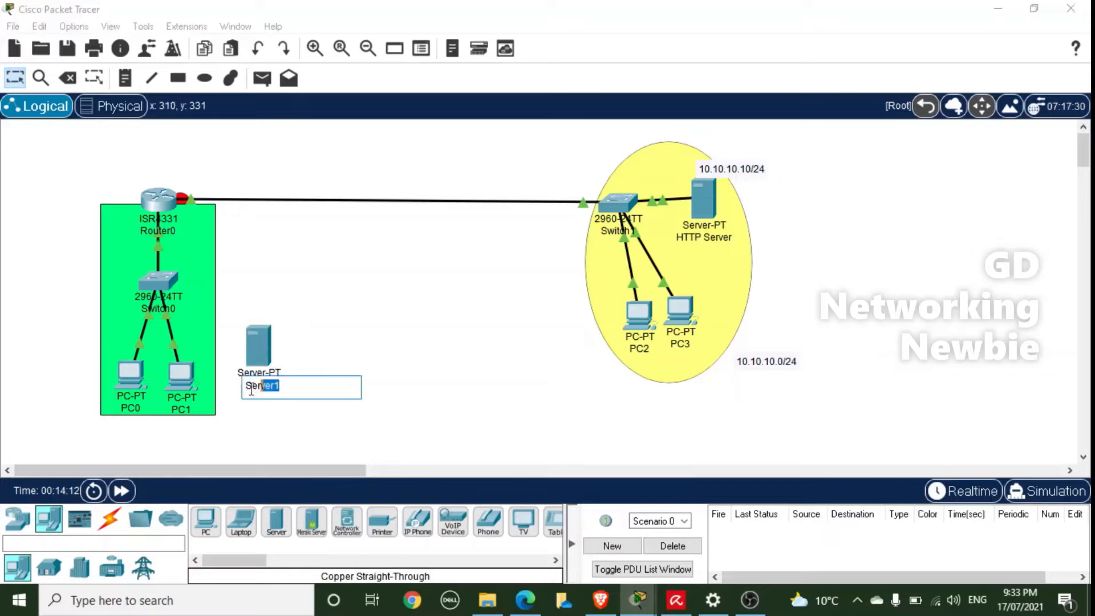
type("DNS")
key("Return")
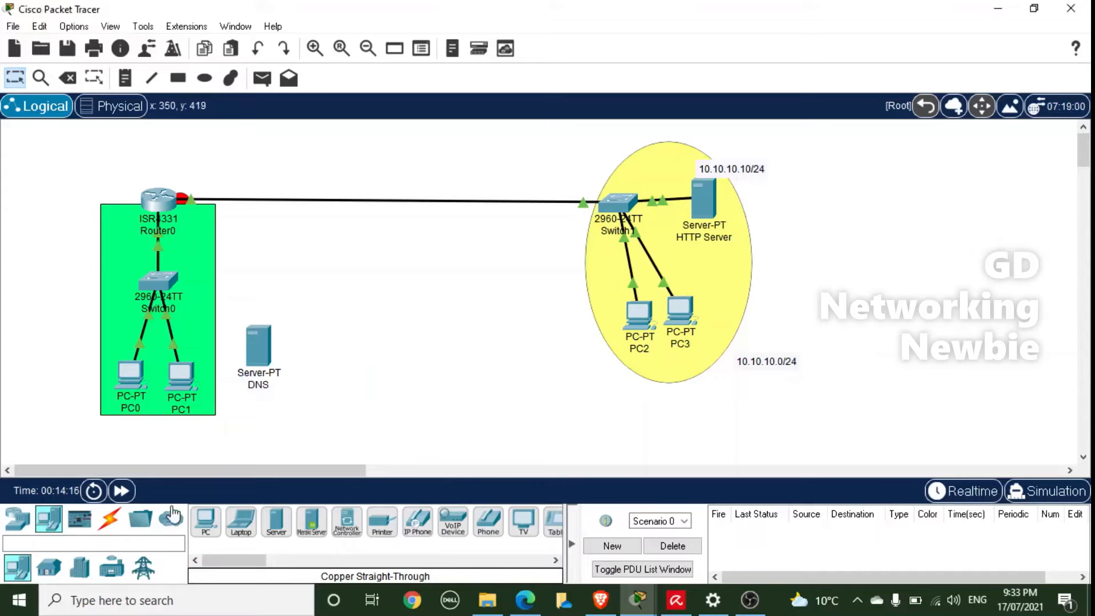
Add an A record for networking.com with address 10.10.10.10 to the DNS server's DNS service, and minimize its window
left_click(258, 345)
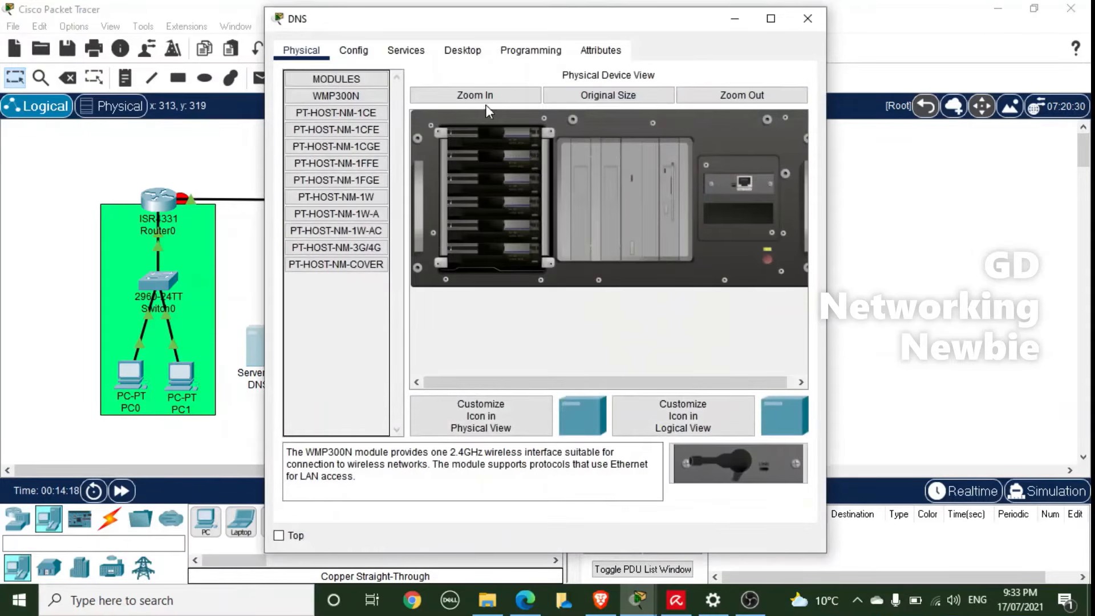
left_click(406, 50)
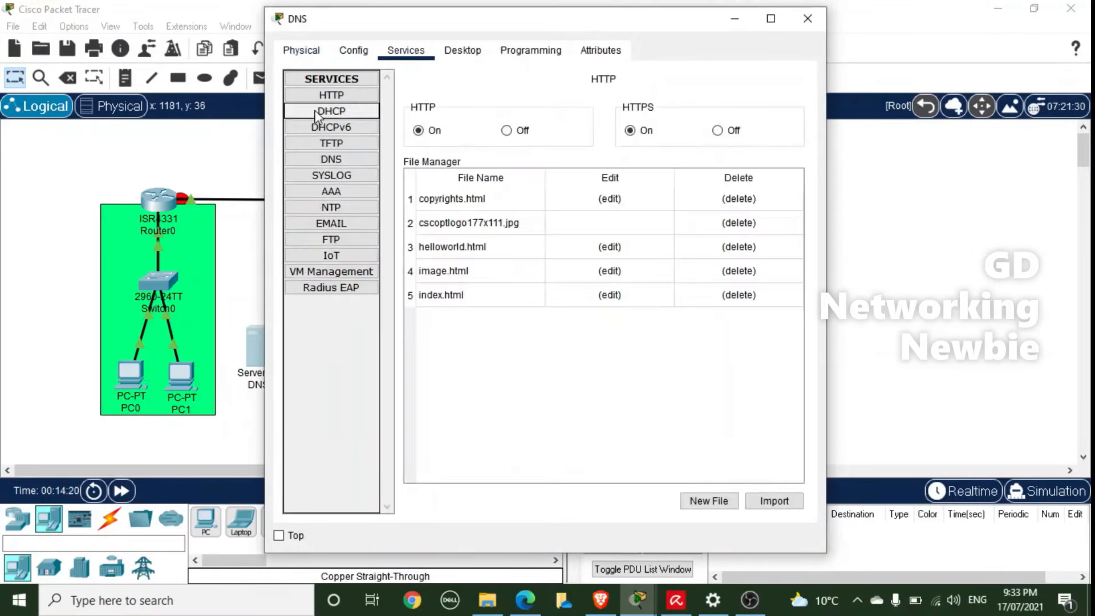
left_click(341, 162)
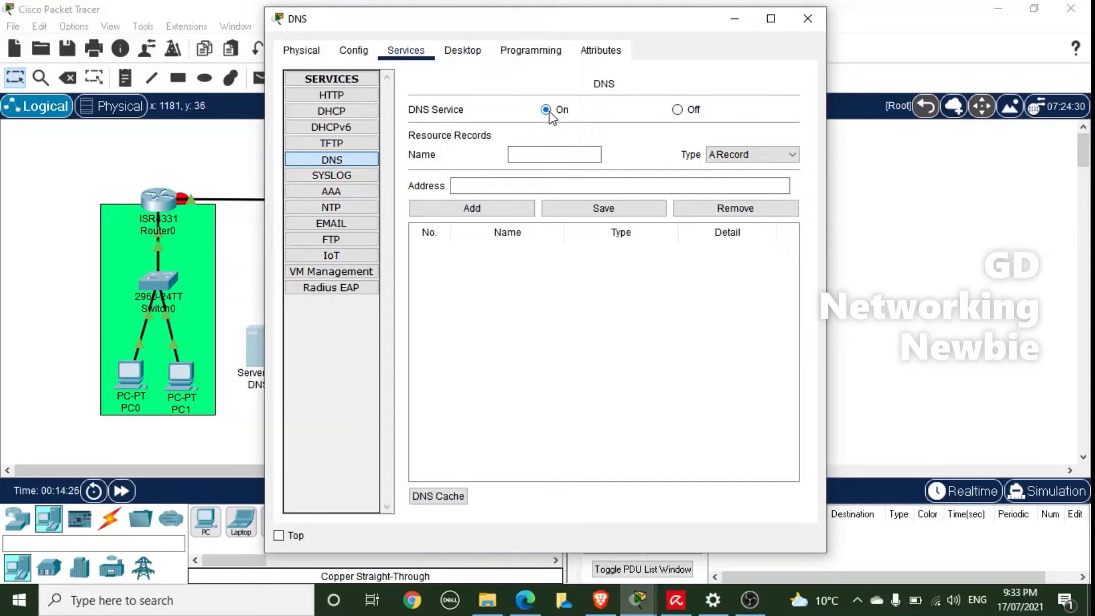
left_click(511, 158)
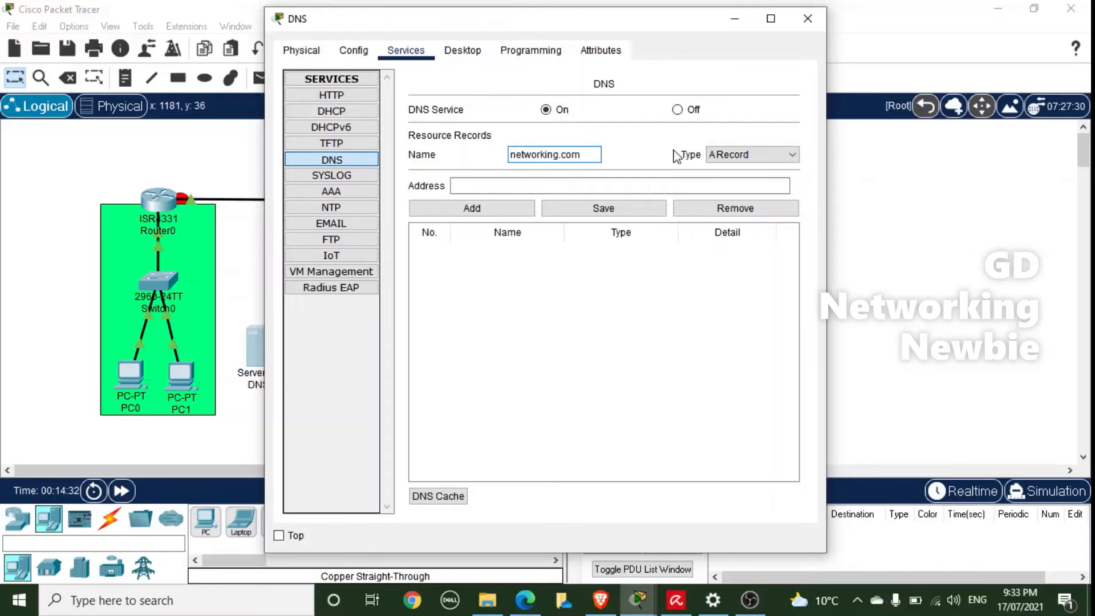
left_click(593, 185)
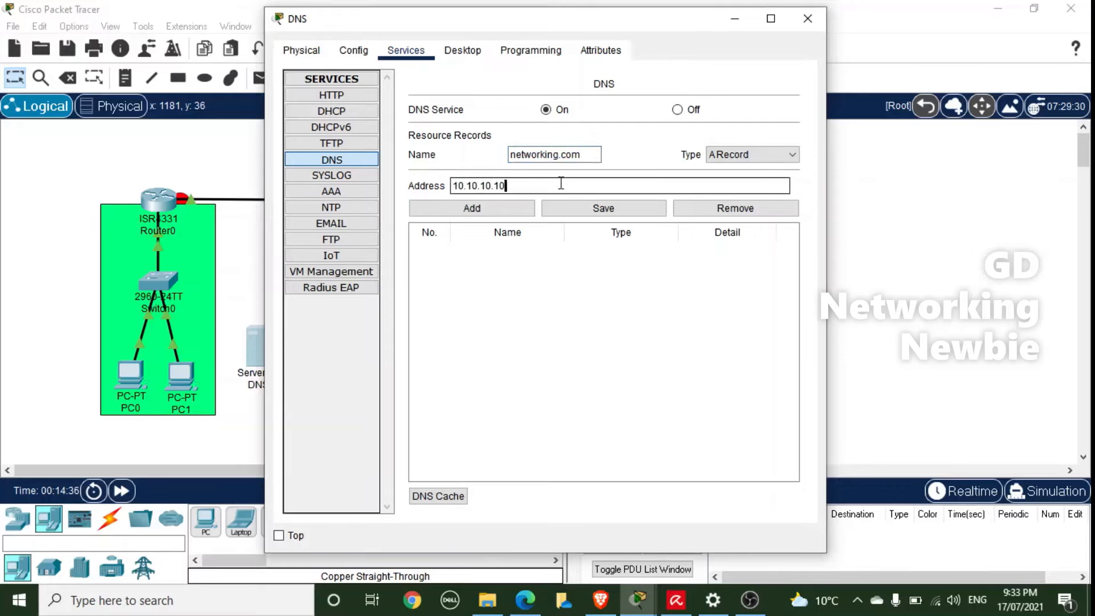
left_click_drag(655, 18, 502, 53)
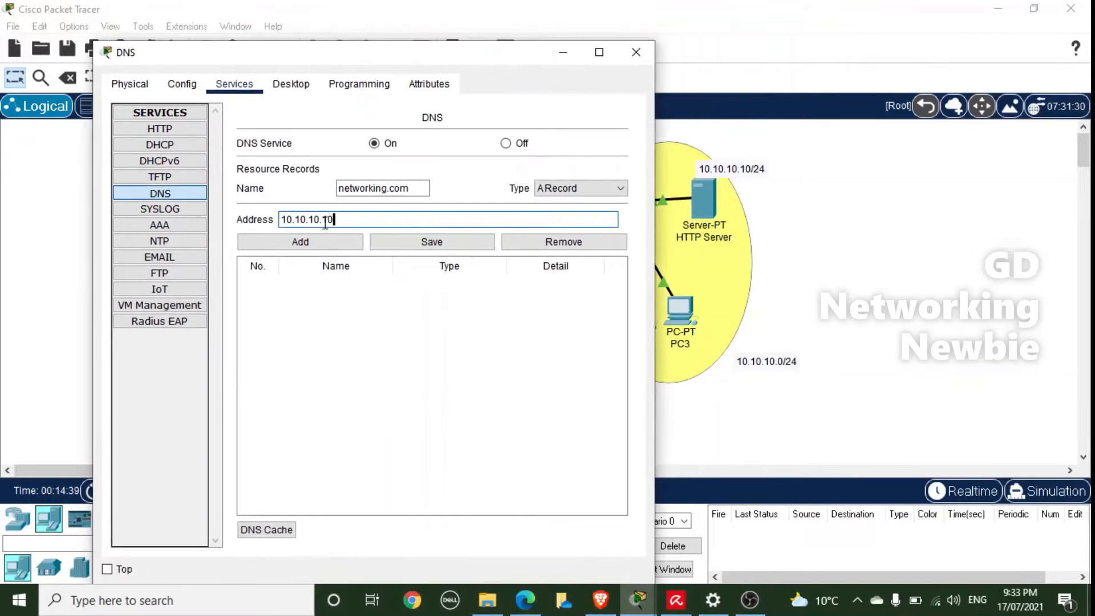
left_click(341, 246)
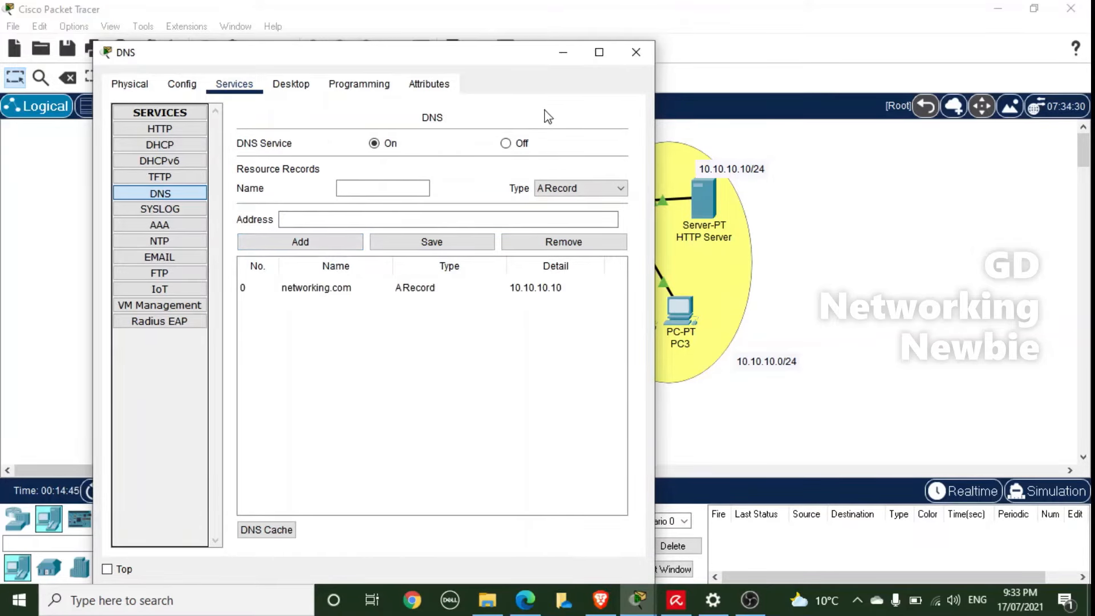
left_click(561, 51)
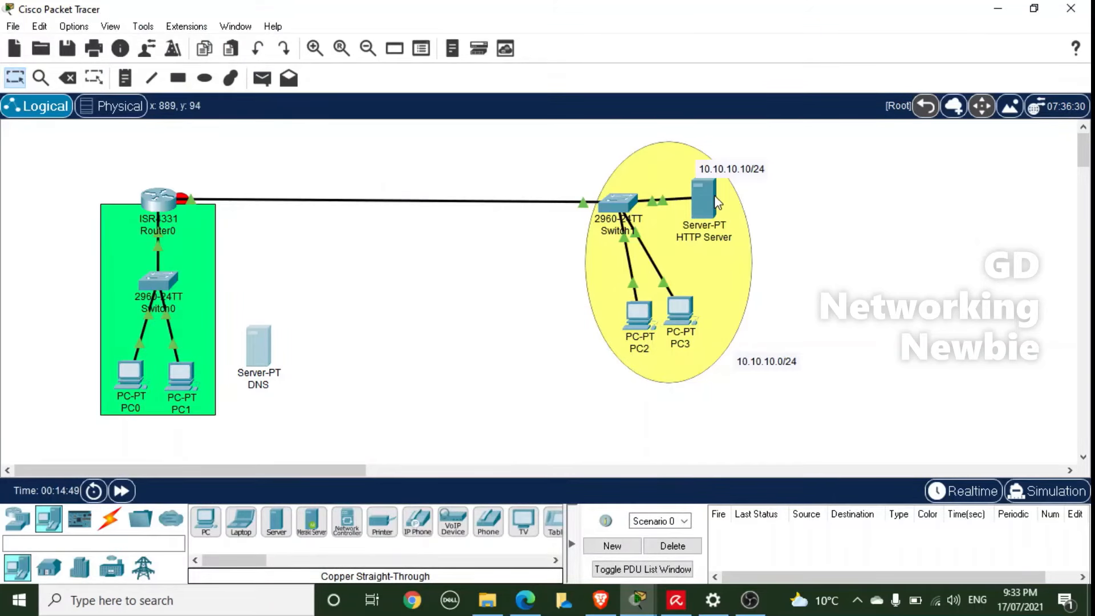
mouse_move(717, 202)
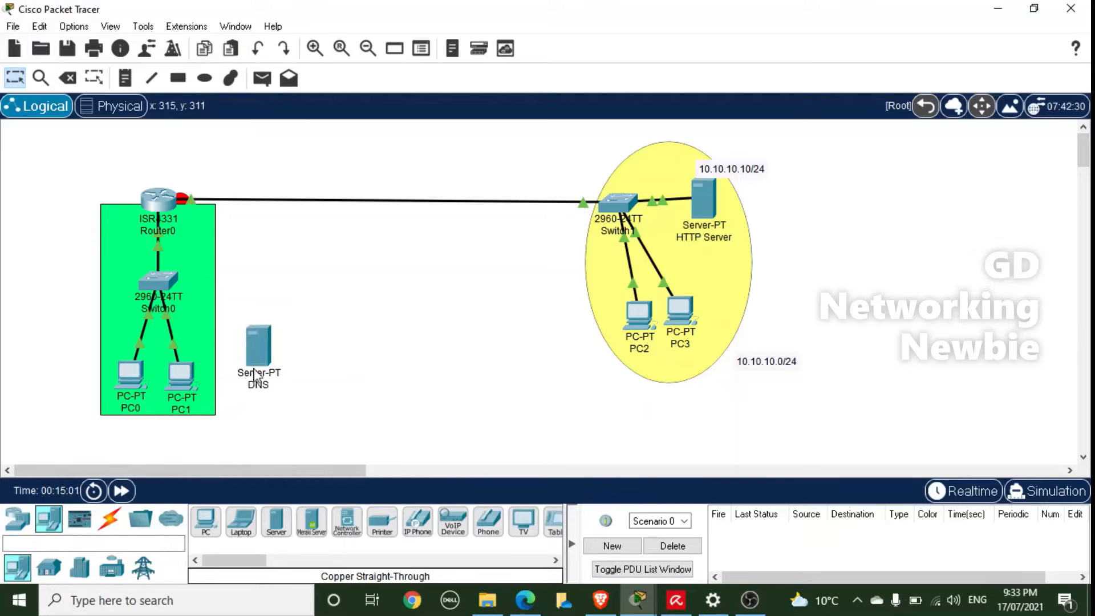
Connect the DNS server to Switch0 using the automatically chosen connection type
left_click(110, 519)
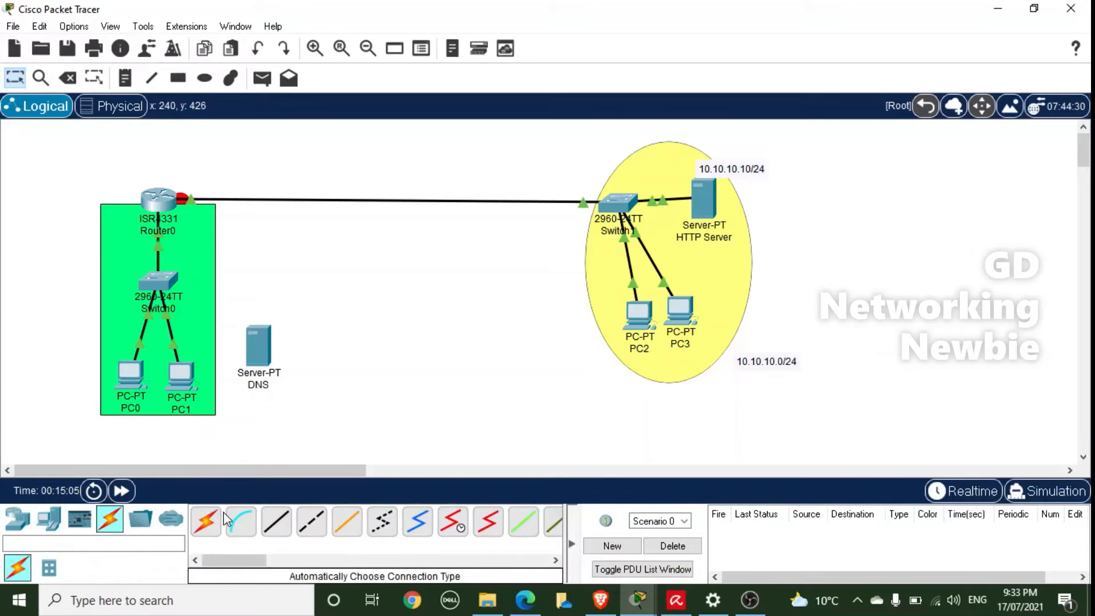
left_click(206, 521)
left_click(265, 355)
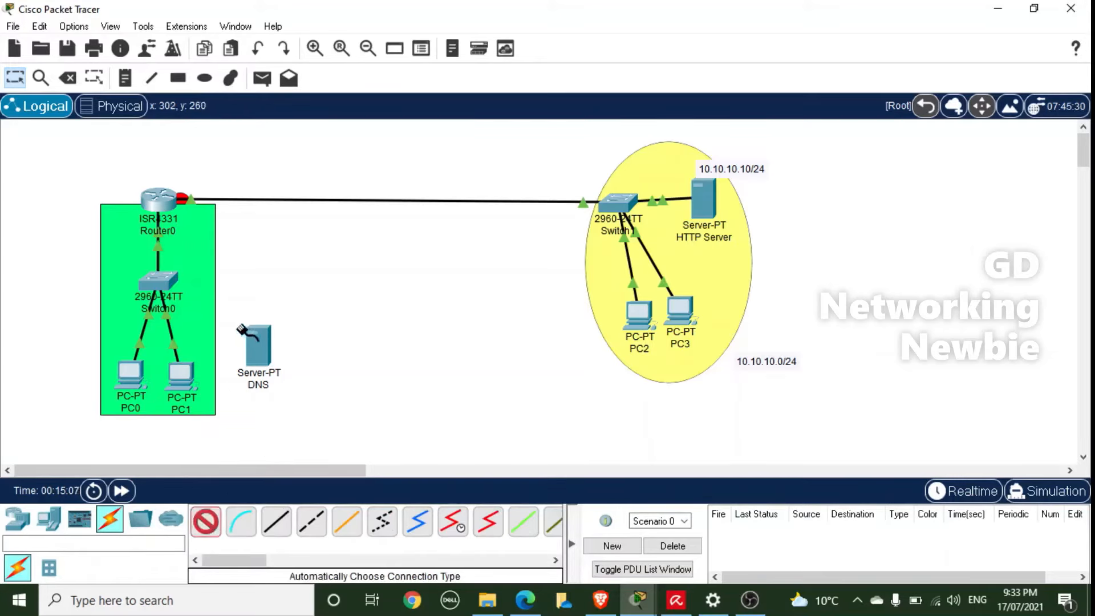
left_click(163, 283)
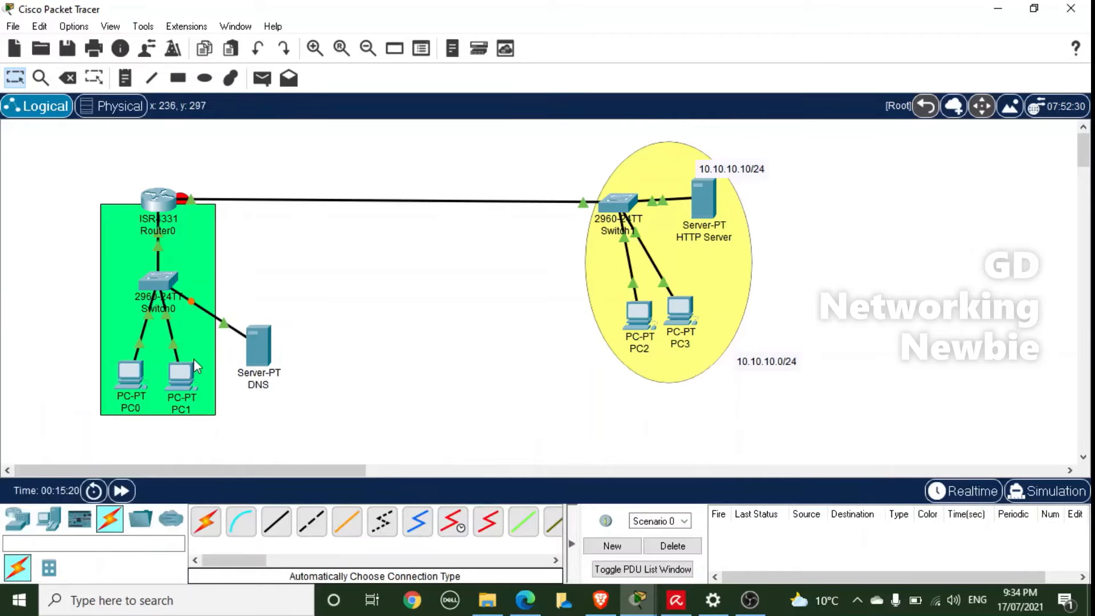
Give the DNS server static IPv4 address 192.168.10.11, mask 255.255.255.0 and default gateway 192.168.10.1, and close its window
left_click(257, 356)
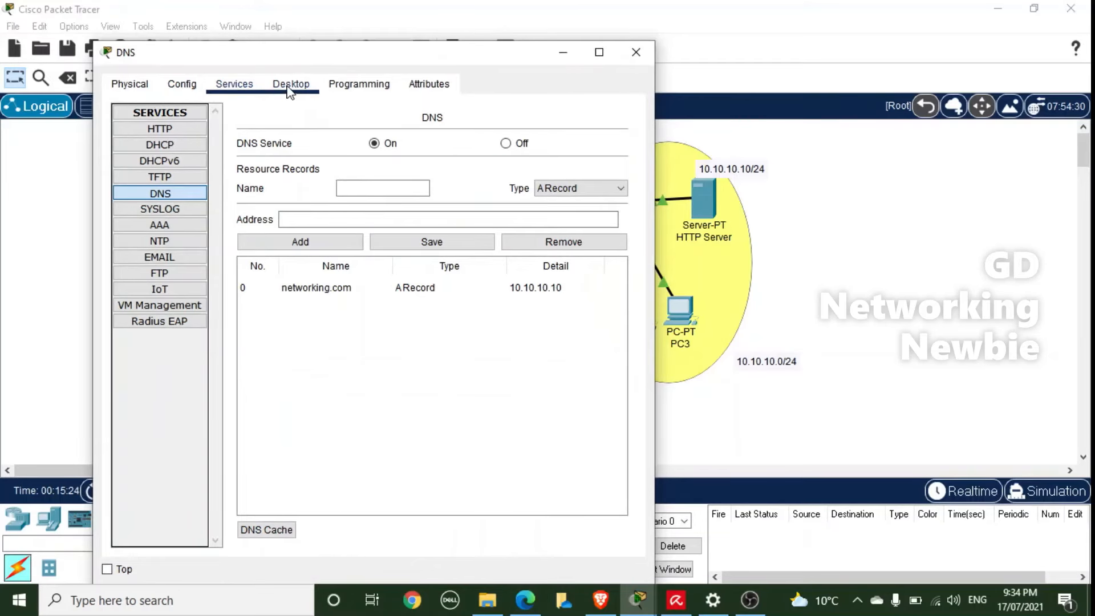
left_click(289, 86)
left_click(164, 154)
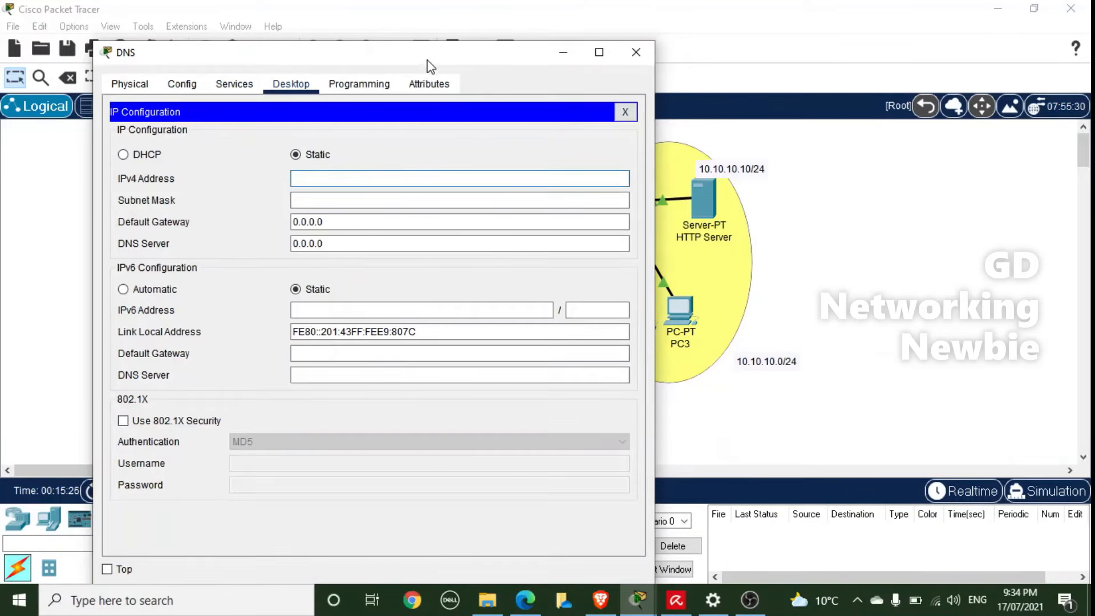
left_click_drag(431, 67, 461, 97)
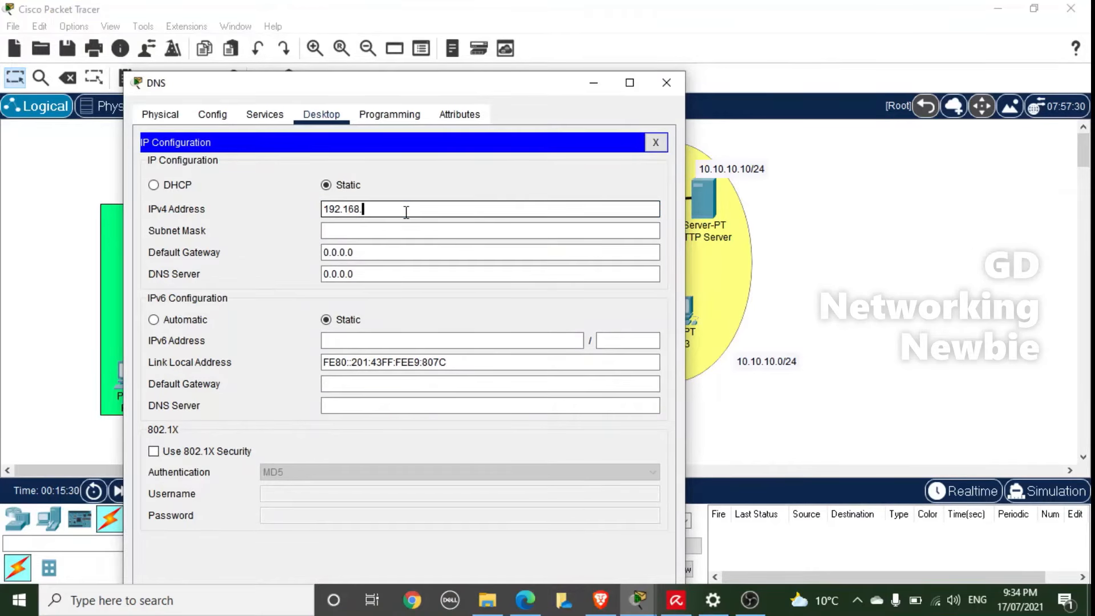
left_click(408, 230)
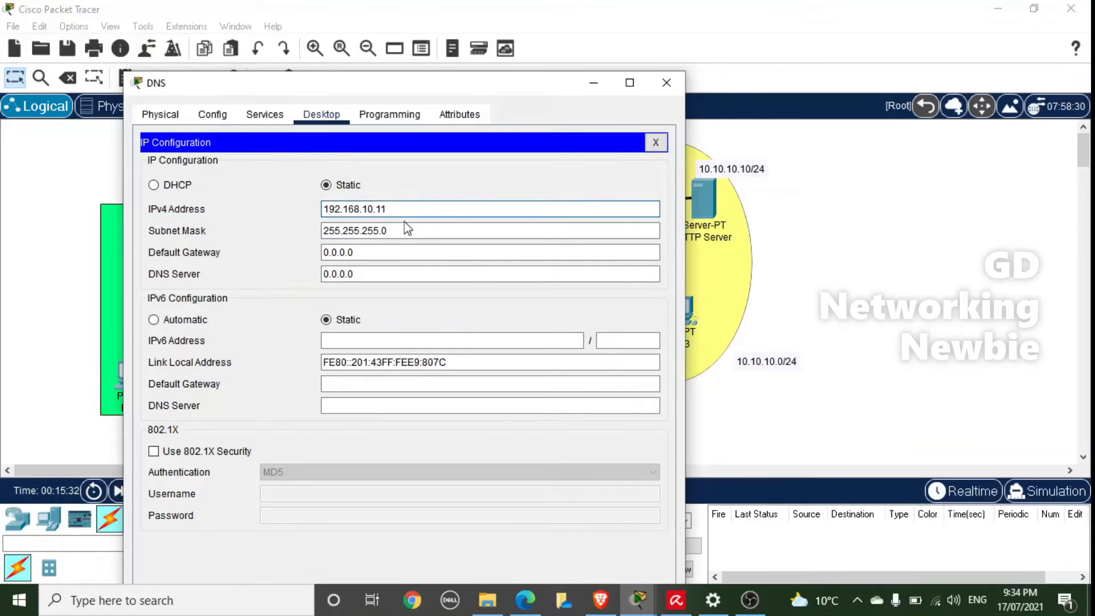
left_click_drag(381, 252, 277, 251)
type("192.168.10.1")
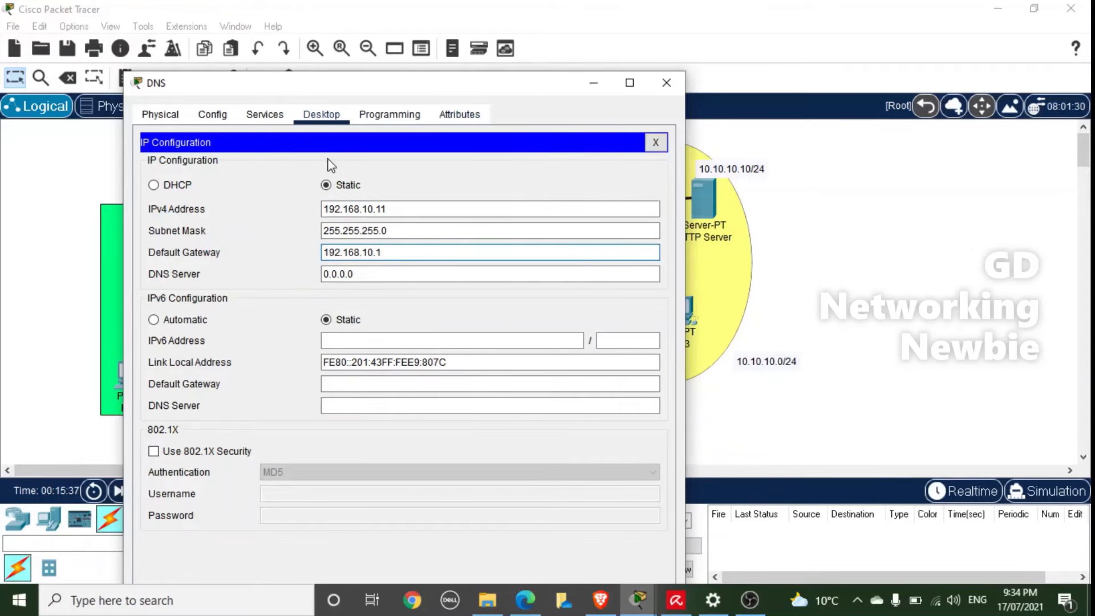
key("Tab")
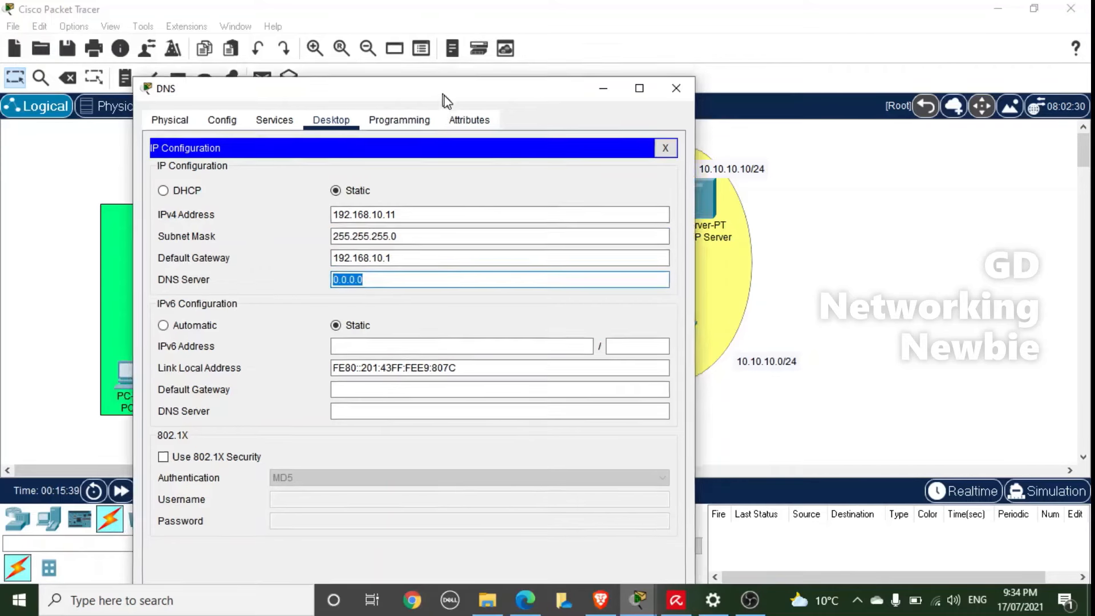
left_click_drag(434, 93, 600, 155)
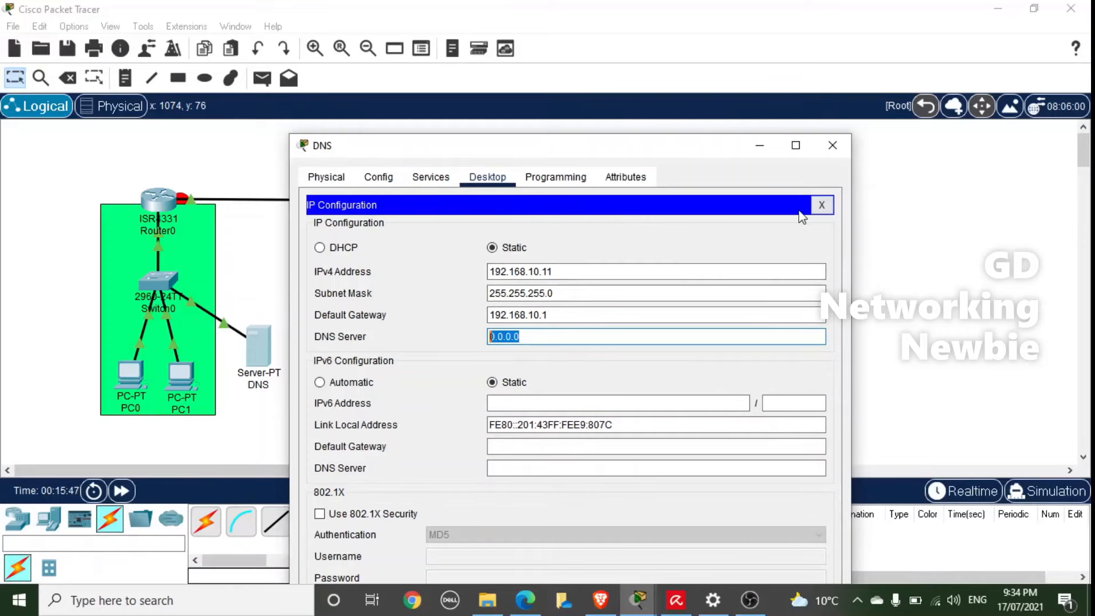
left_click(821, 205)
left_click(831, 155)
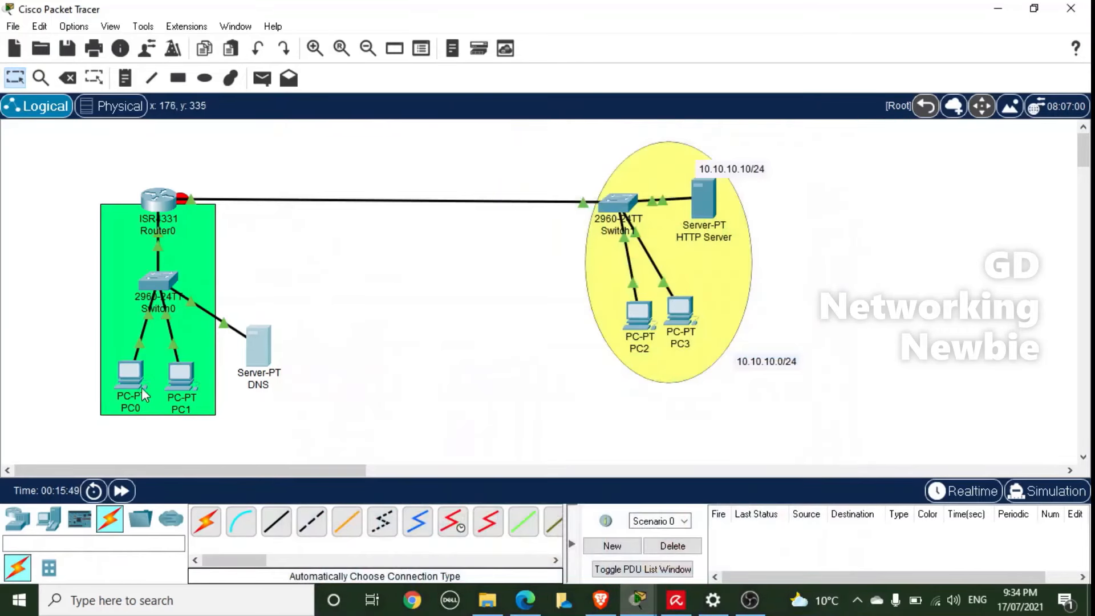
Set the DNS server address in PC0's IP configuration to 192.168.10.11 and close its window
left_click(130, 376)
left_click(357, 128)
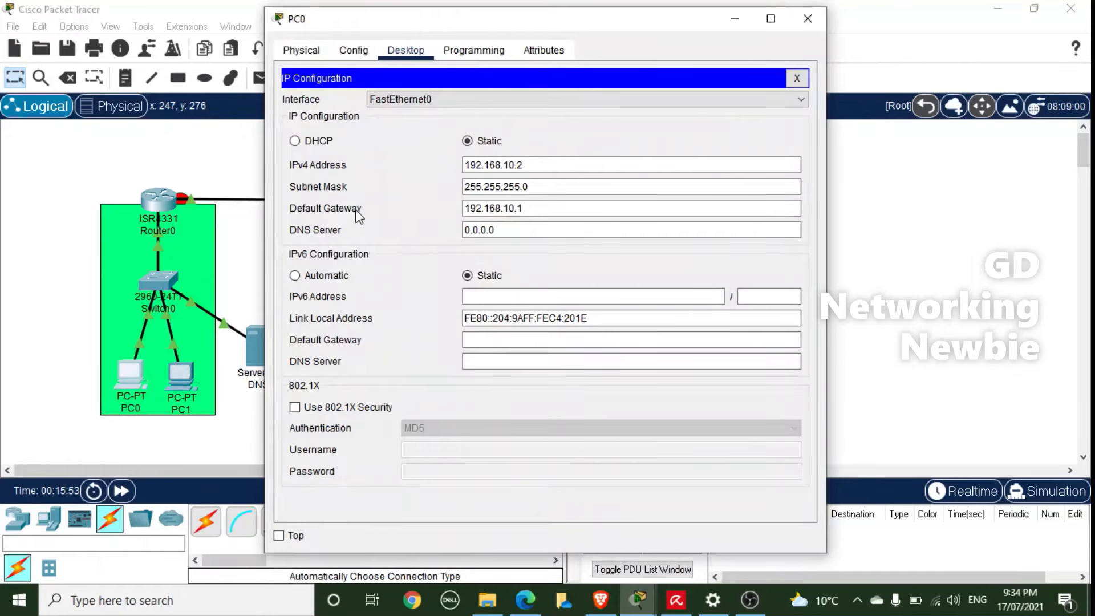
left_click(497, 231)
left_click_drag(497, 231, 464, 234)
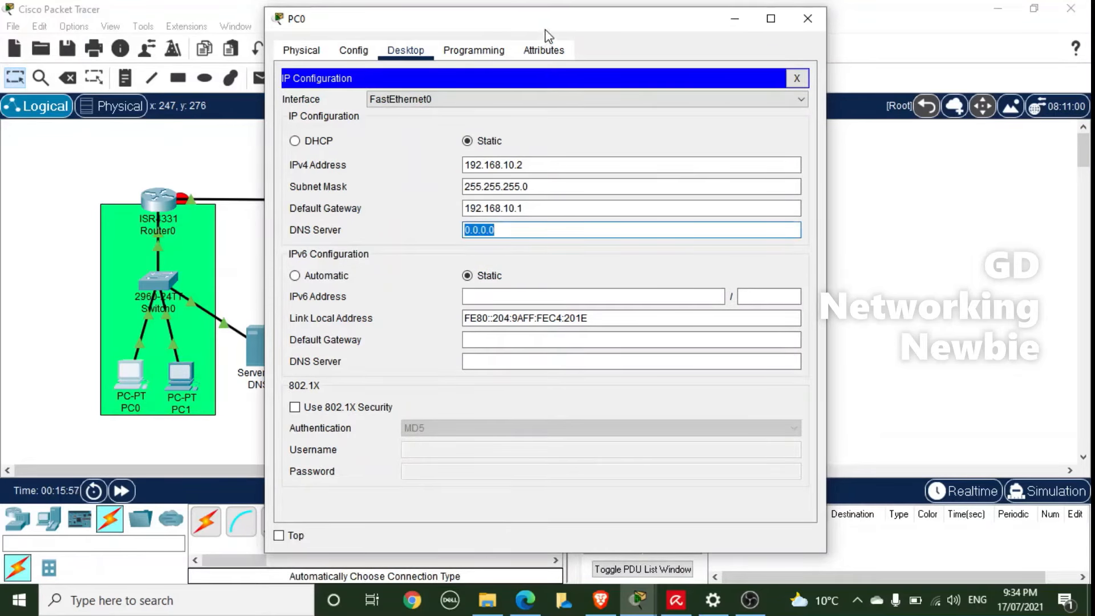
left_click_drag(548, 30, 632, 160)
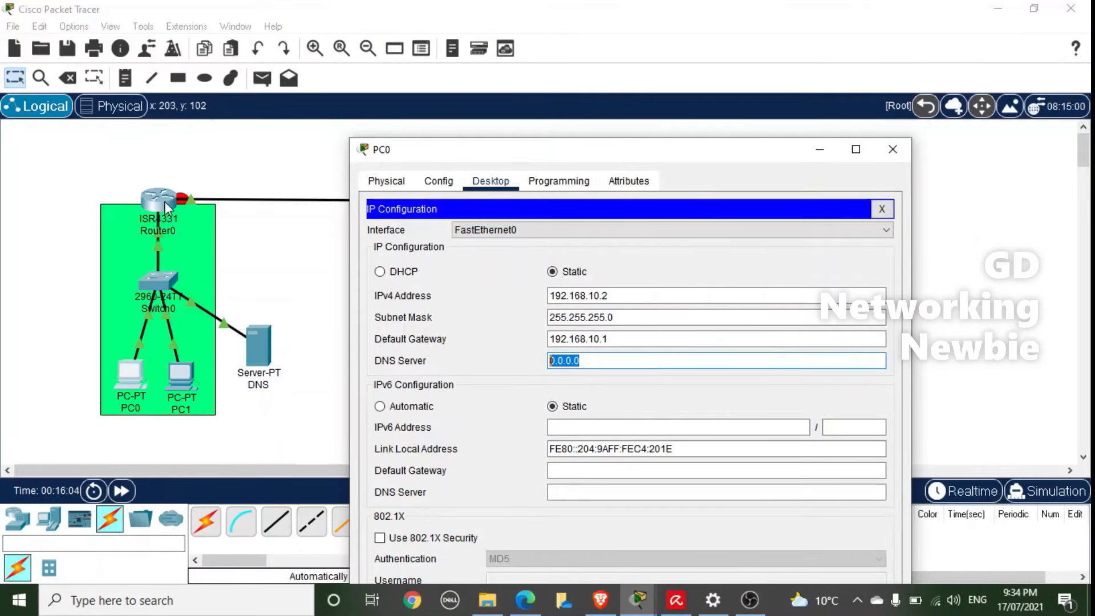
left_click_drag(494, 162, 447, 324)
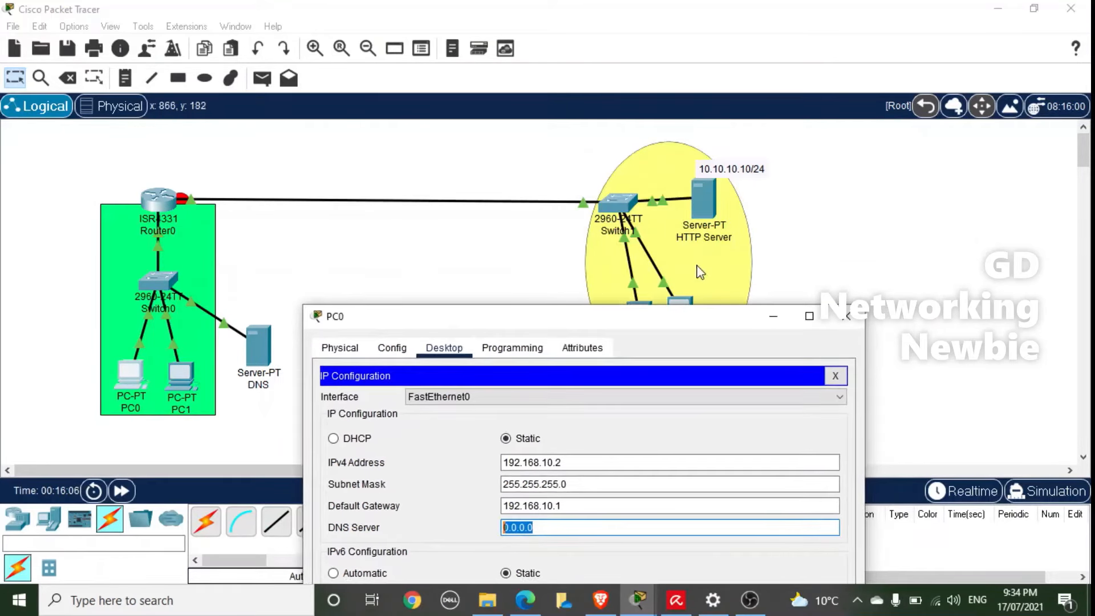
left_click_drag(677, 315, 774, 226)
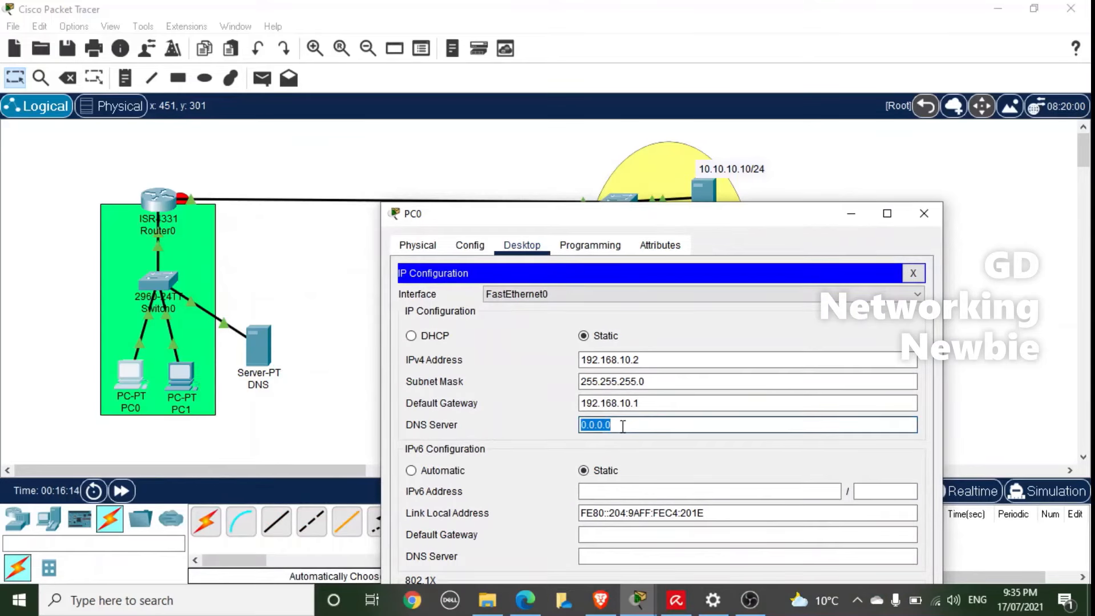
type("192.168.10.11")
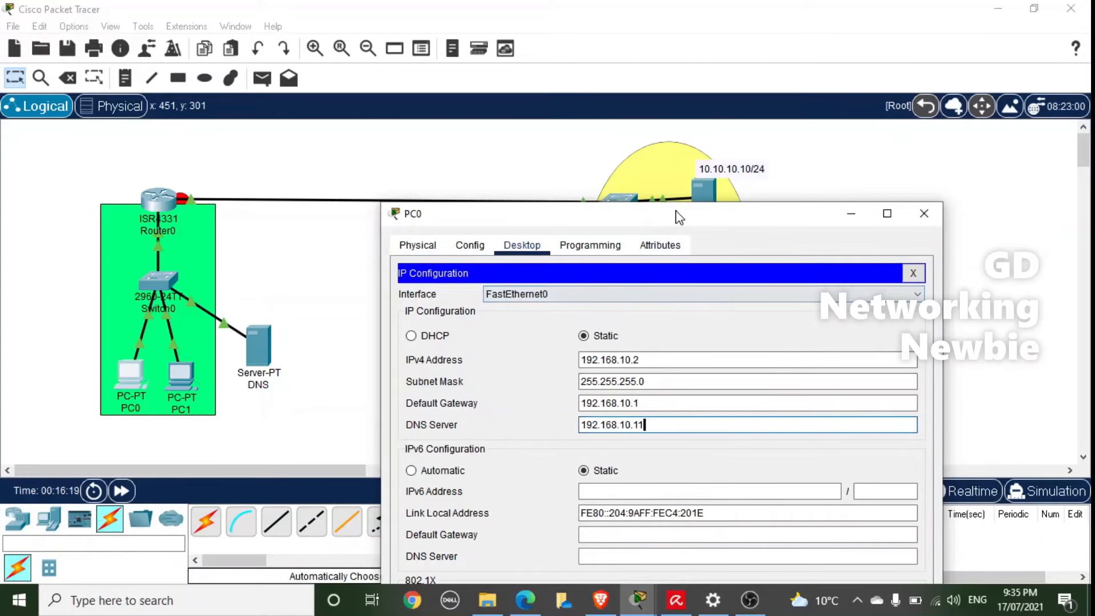
left_click_drag(677, 215, 588, 109)
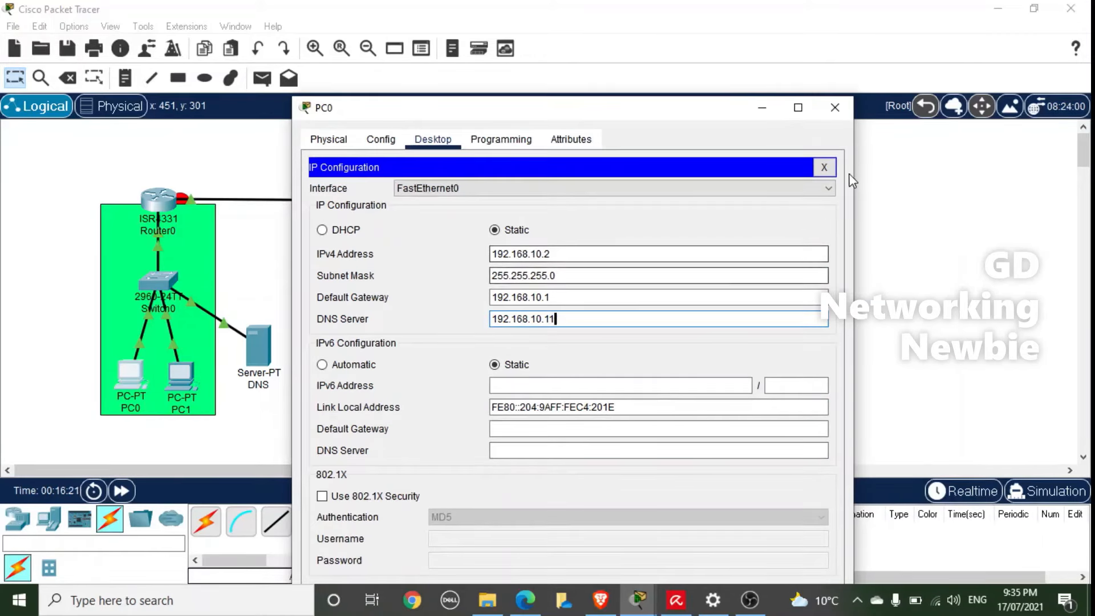
left_click(824, 168)
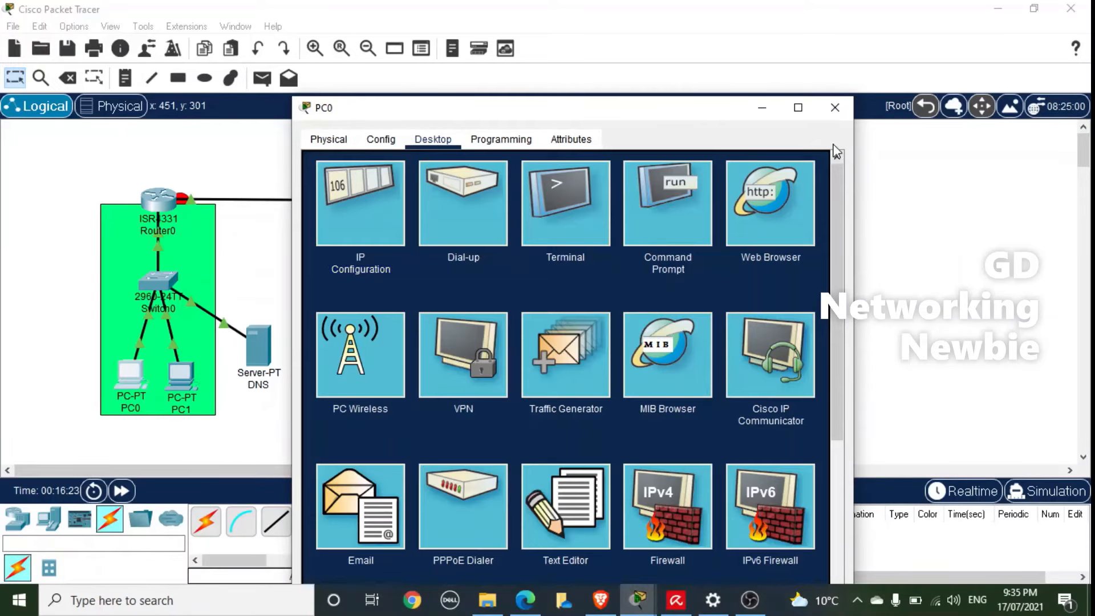
left_click(835, 108)
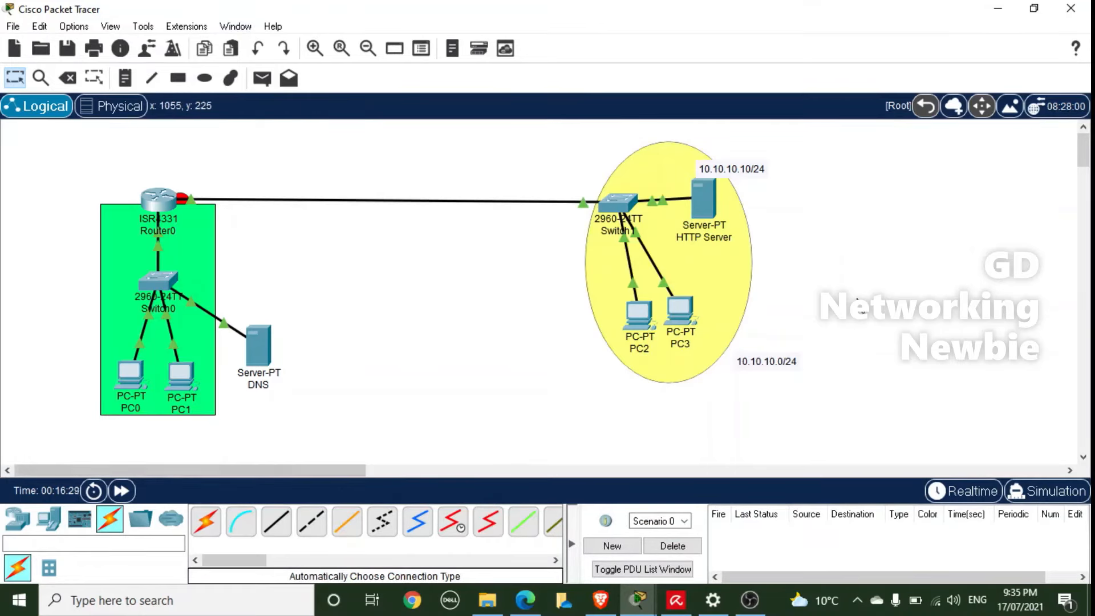
Switch to simulation mode, limit the event filters to HTTP only, and move the Simulation Panel clear of the topology
left_click(1046, 507)
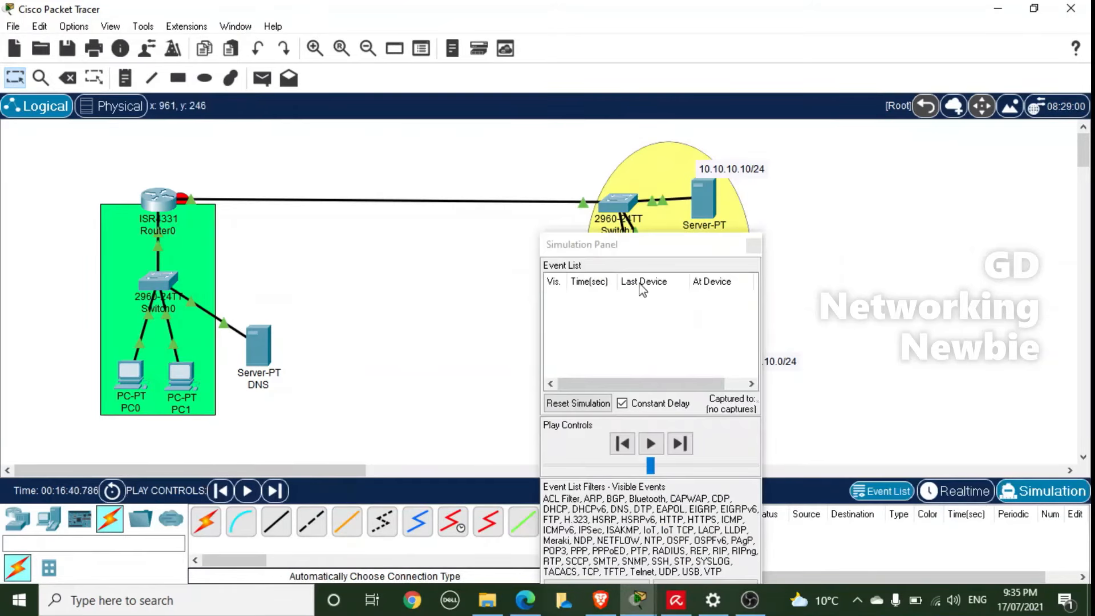
left_click_drag(642, 251, 476, 236)
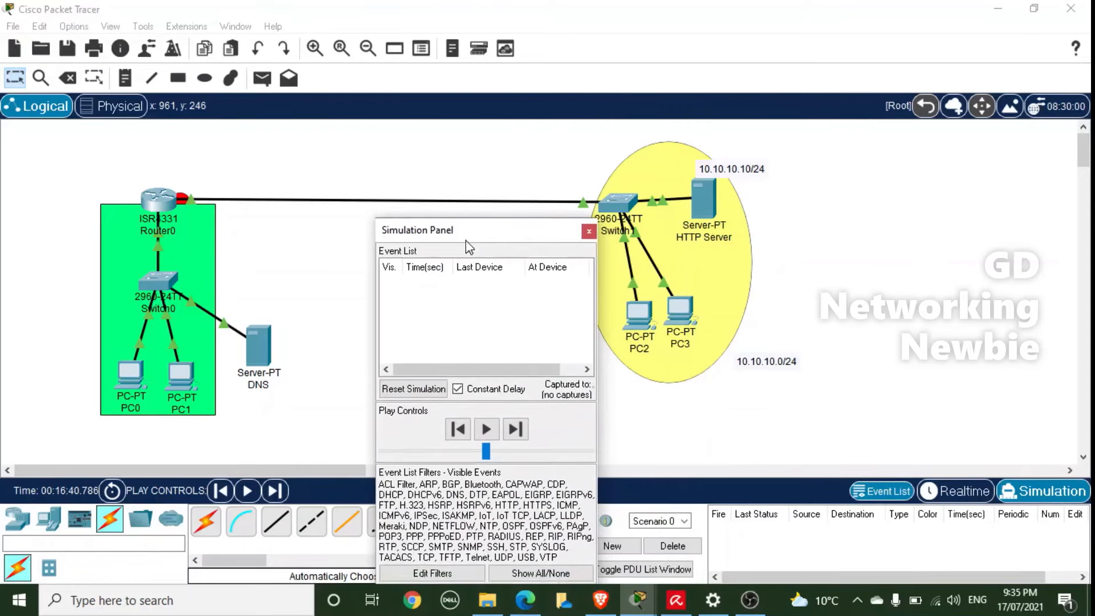
left_click(438, 574)
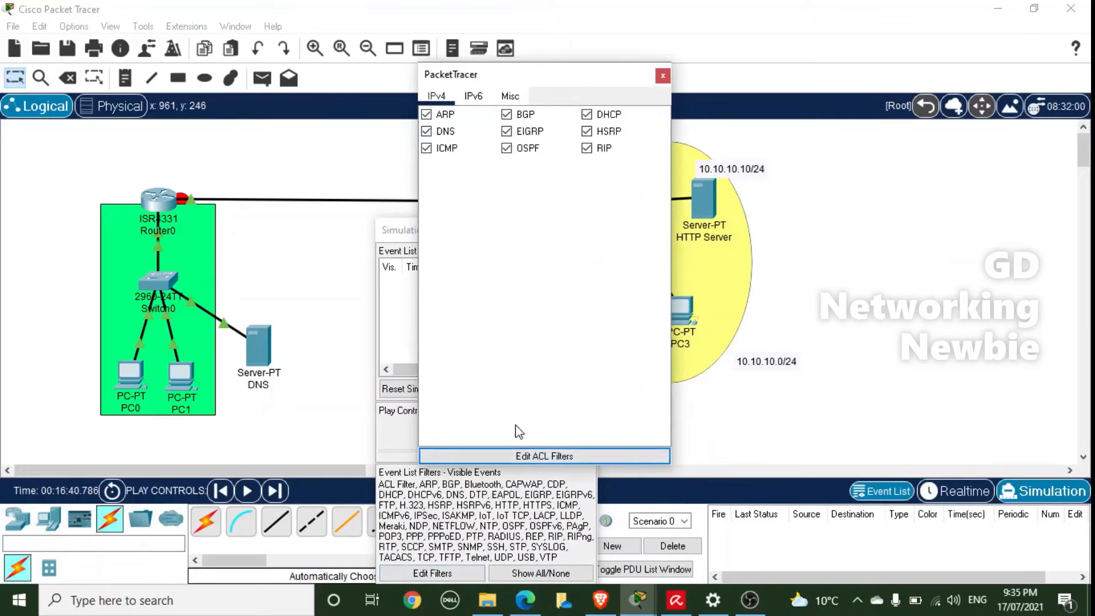
left_click(535, 575)
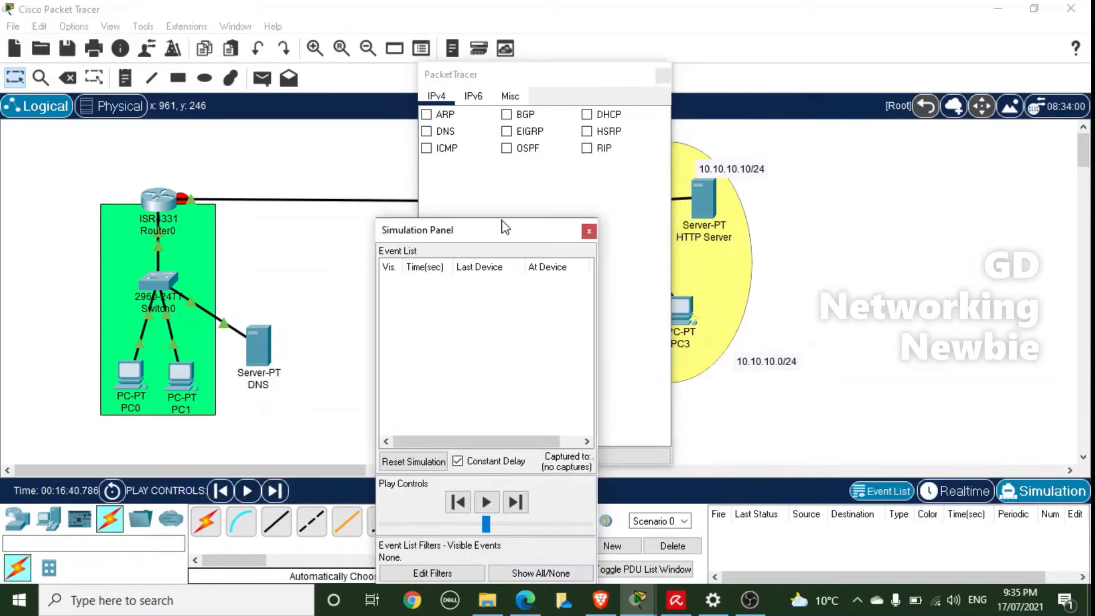
left_click_drag(502, 219, 485, 227)
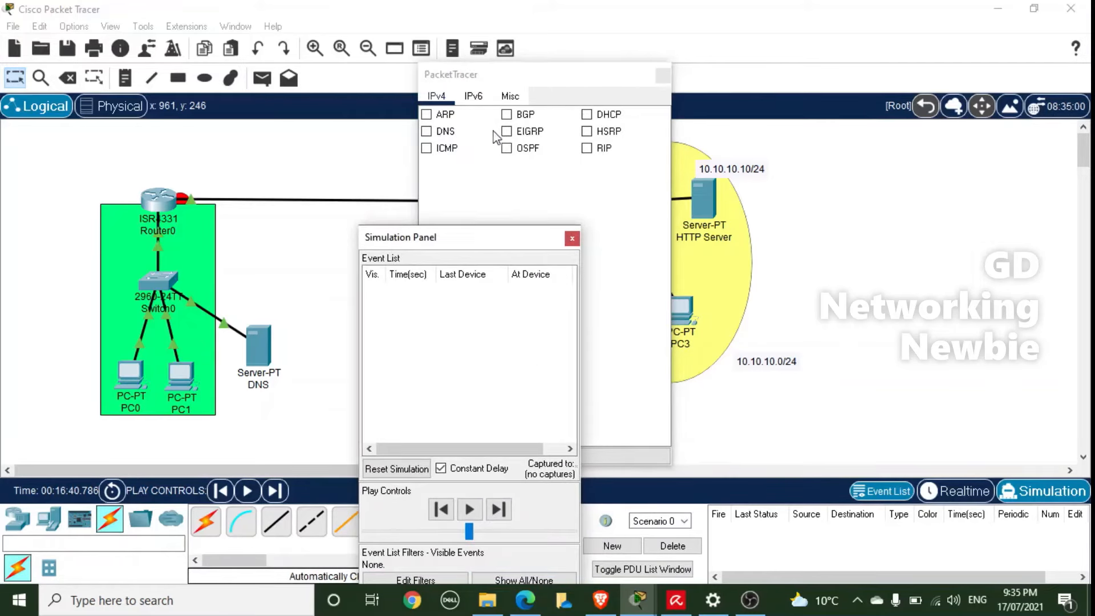
left_click(511, 97)
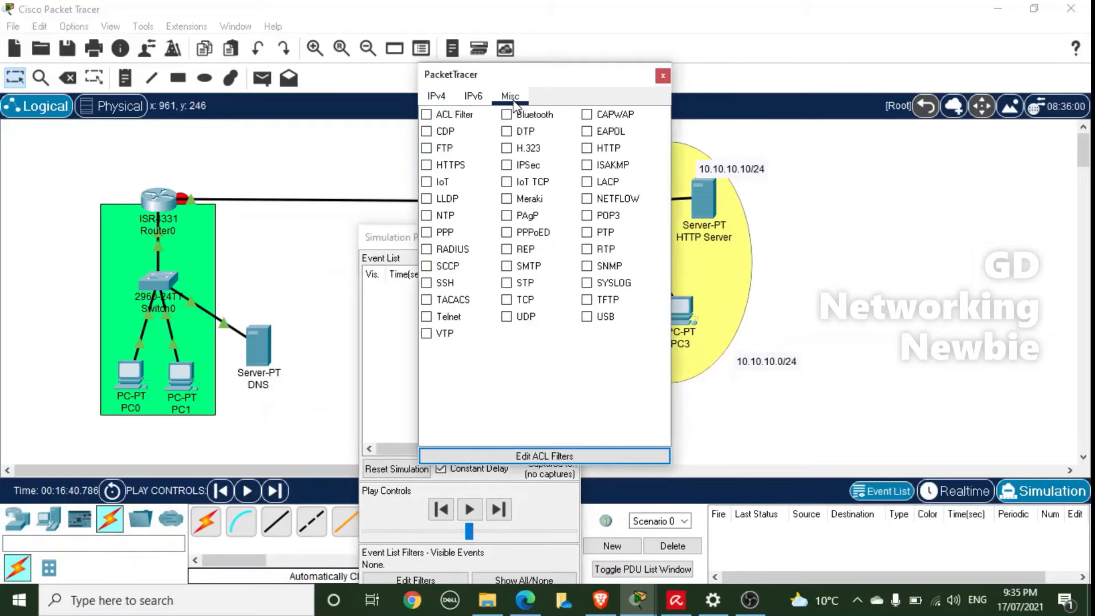
left_click(596, 152)
left_click(591, 152)
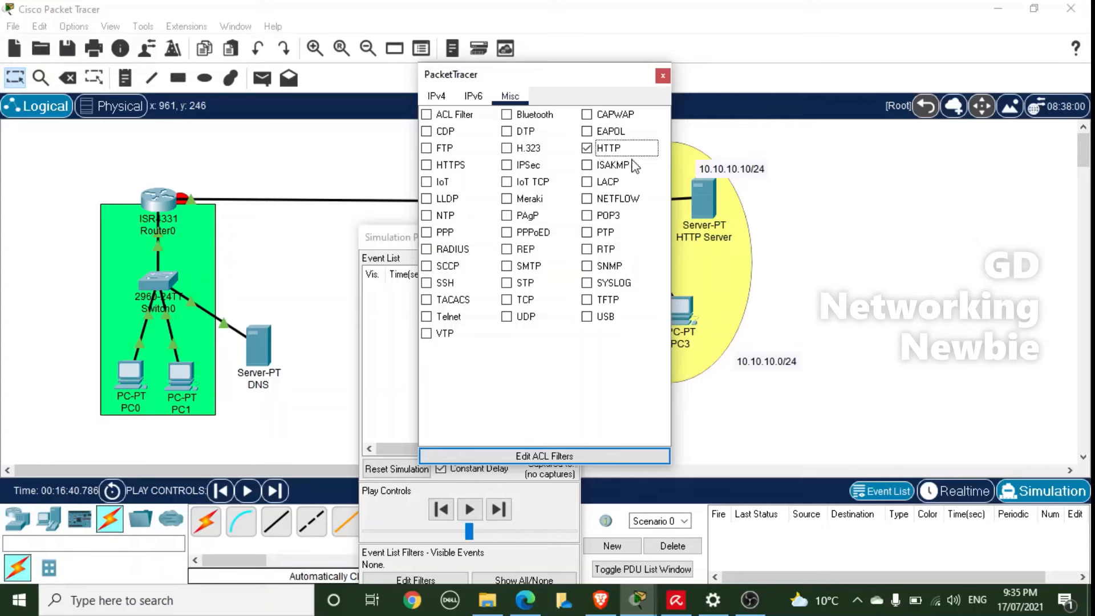
left_click(662, 75)
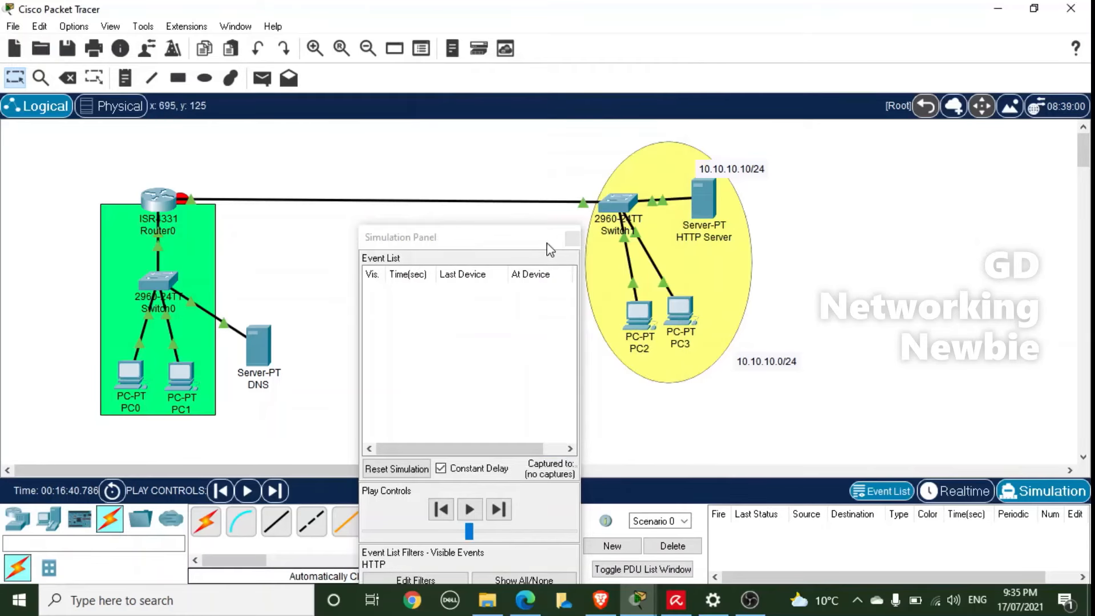
left_click_drag(549, 249, 523, 456)
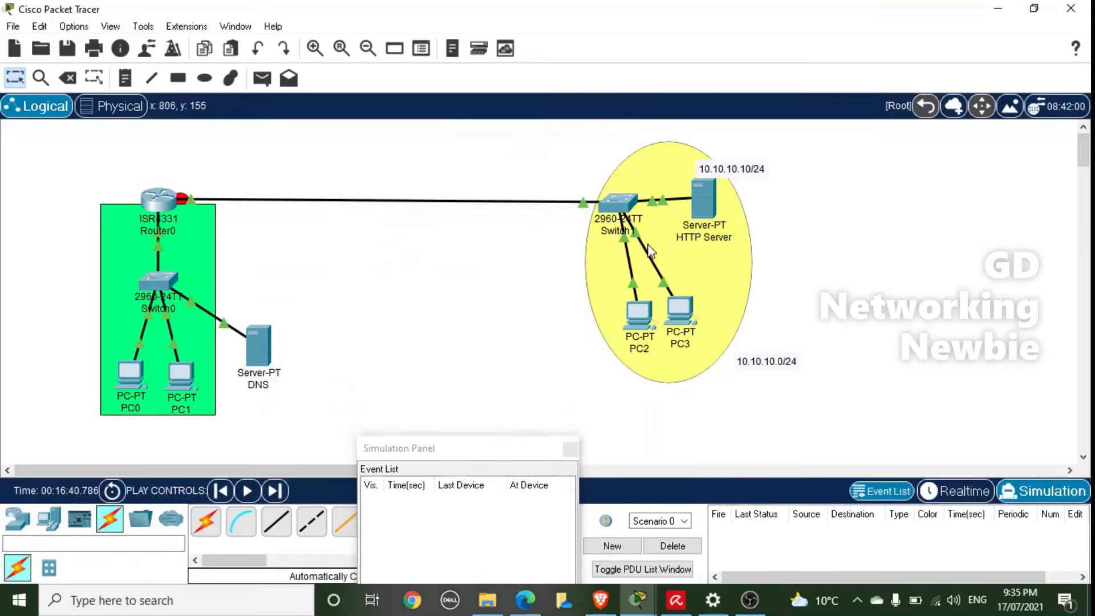
Request 10.10.10.10 in PC0's Web Browser and minimize the PC0 window
left_click(137, 377)
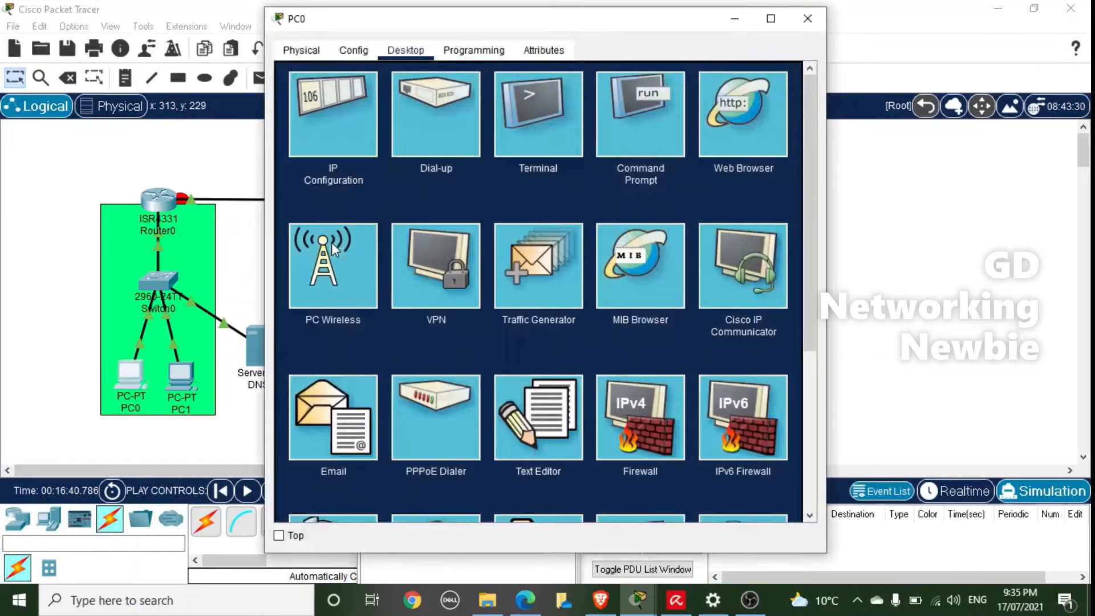
left_click(725, 104)
left_click(404, 97)
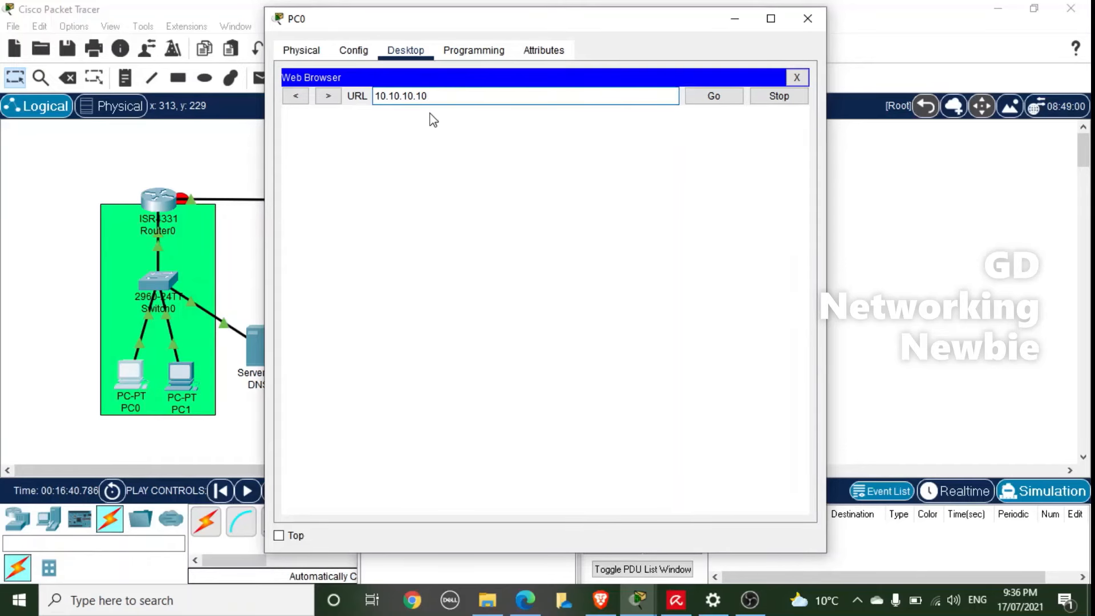
left_click(715, 96)
left_click(716, 96)
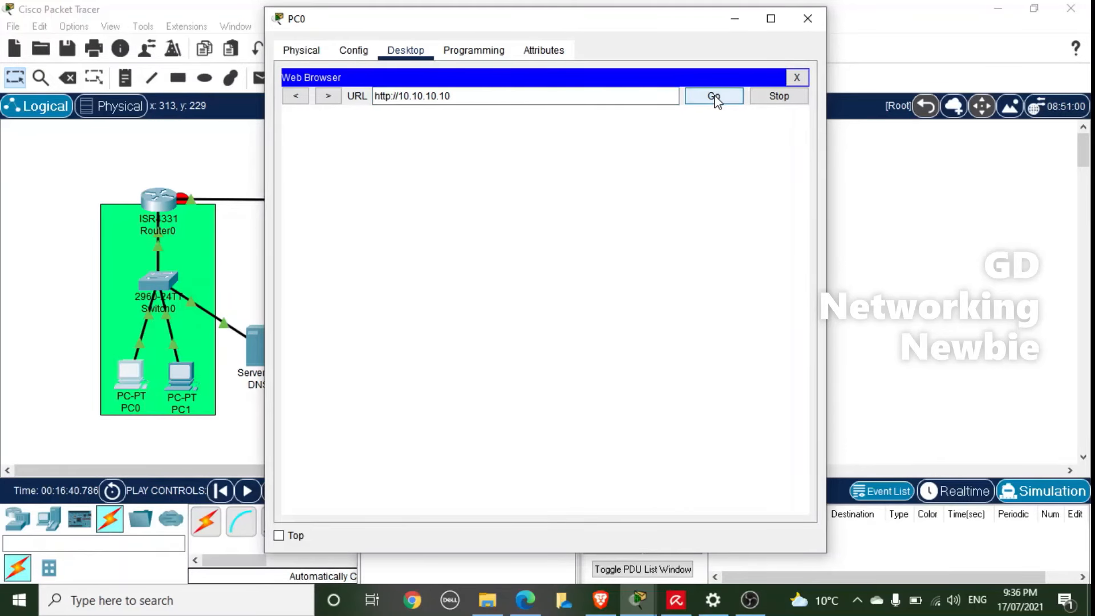
left_click(736, 20)
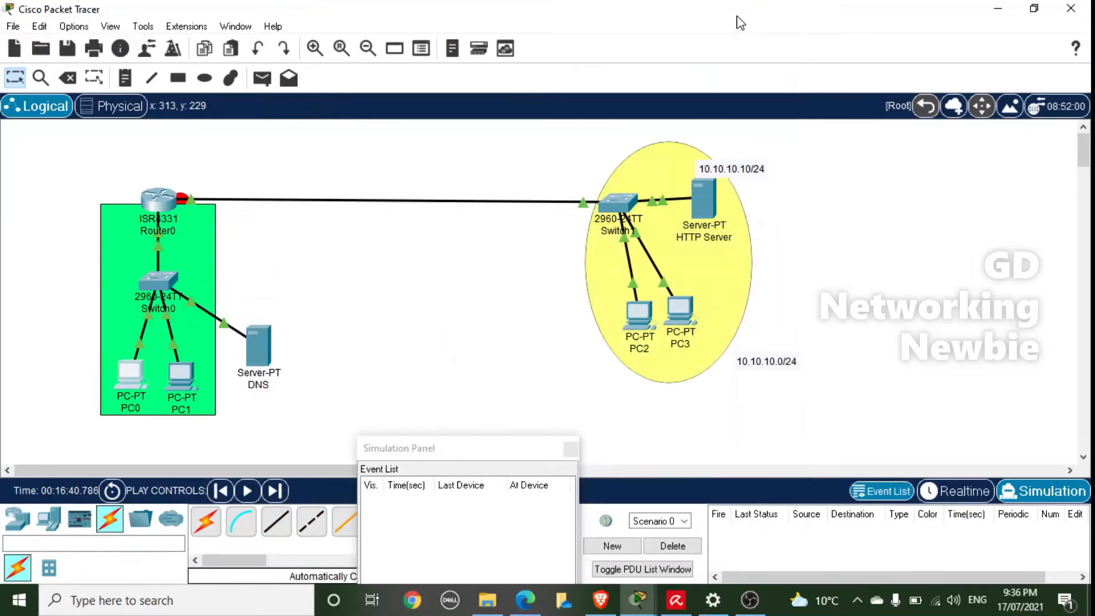
Move the Simulation Panel up and step the simulation forward until PC0's HTTP request reaches the HTTP Server
left_click(512, 446)
left_click_drag(512, 447, 496, 260)
left_click(496, 530)
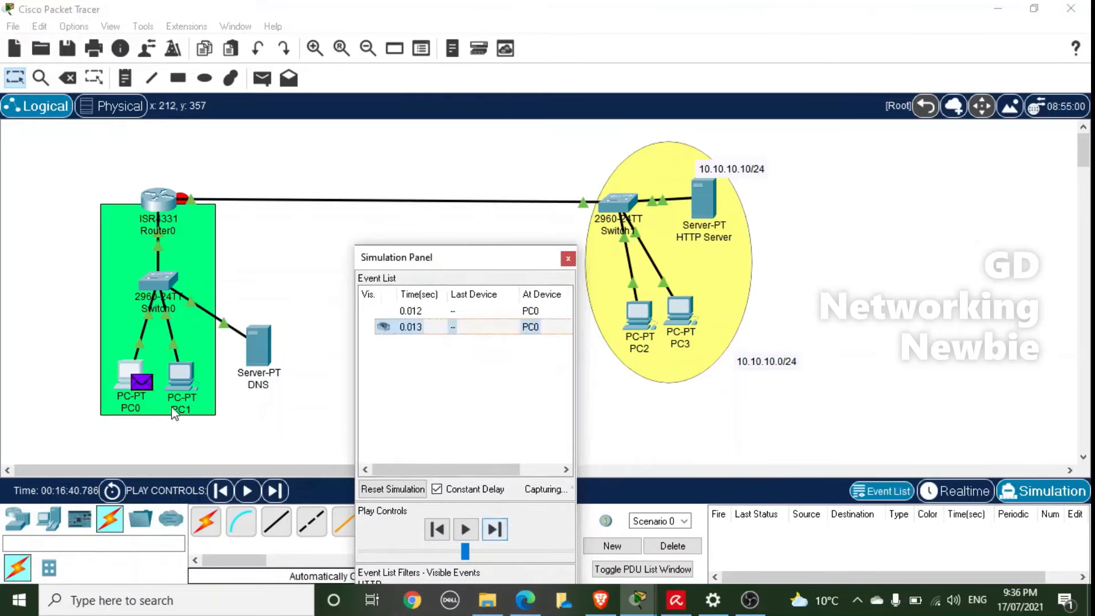
left_click(495, 533)
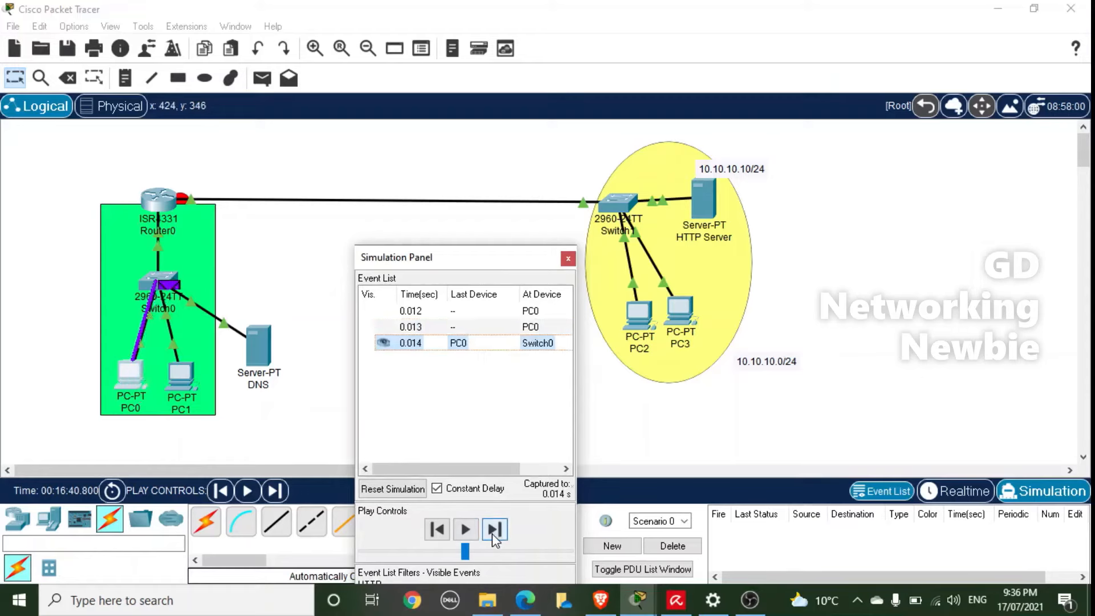
left_click(495, 530)
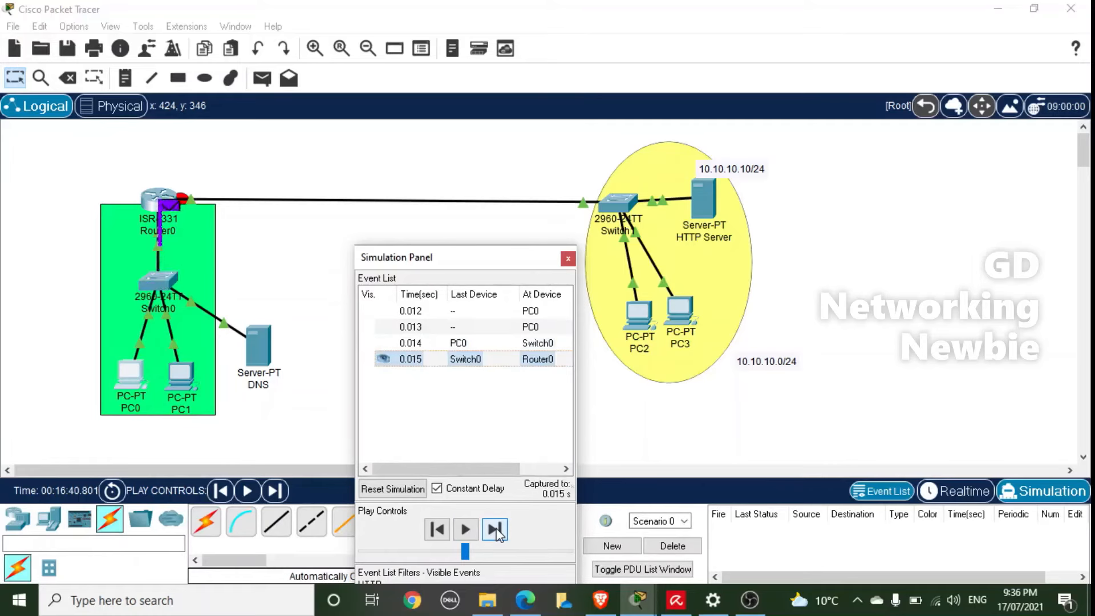
left_click(496, 531)
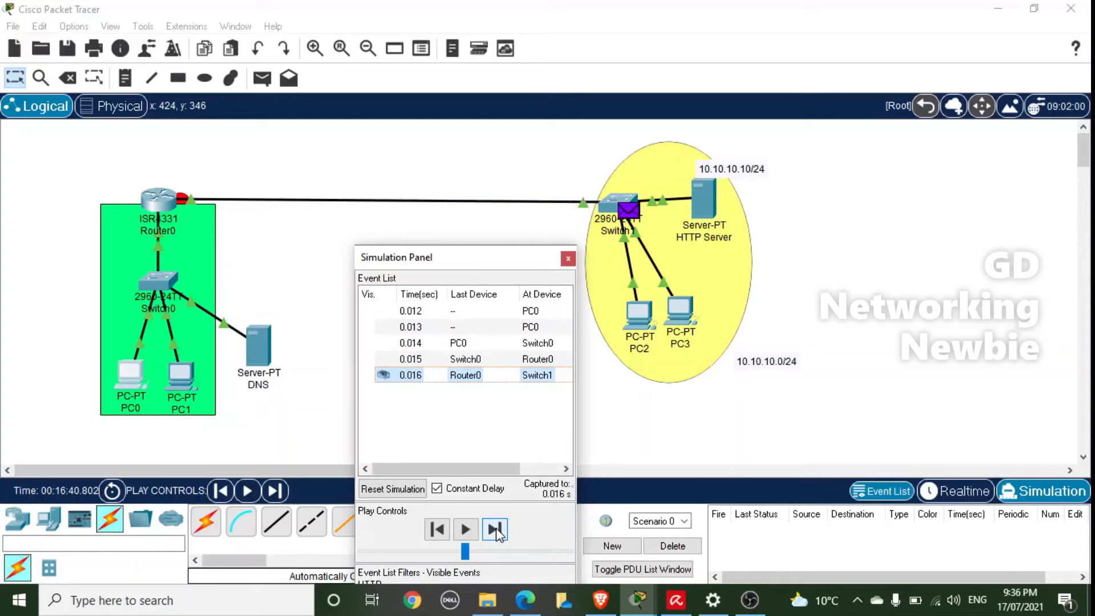
left_click(495, 530)
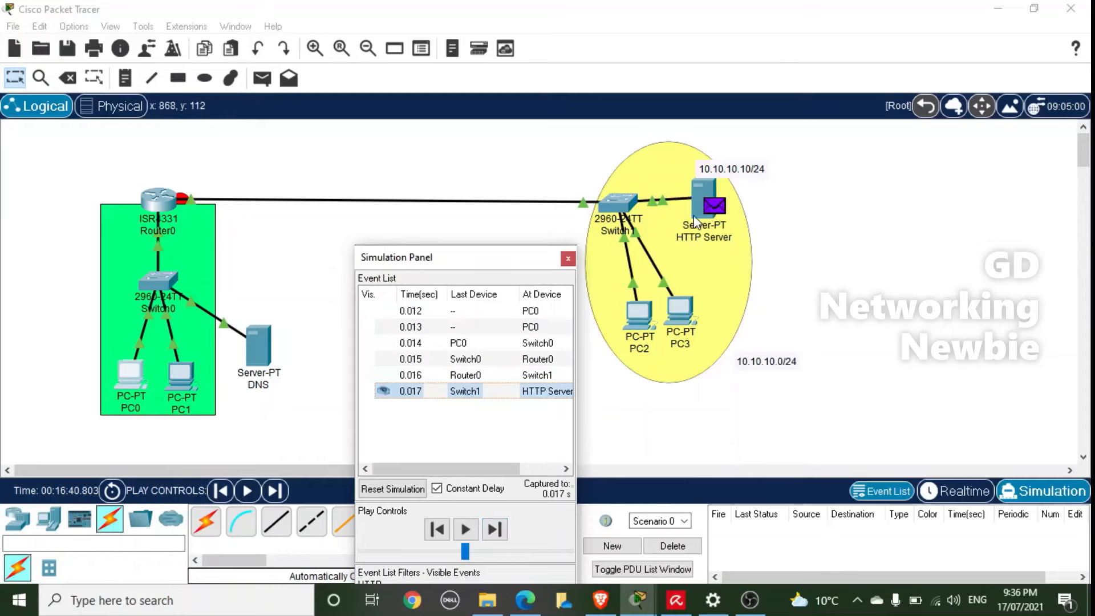
Widen and reposition the Simulation Panel, and step the simulation forward until the HTTP response returns to PC0
left_click_drag(575, 414, 656, 416)
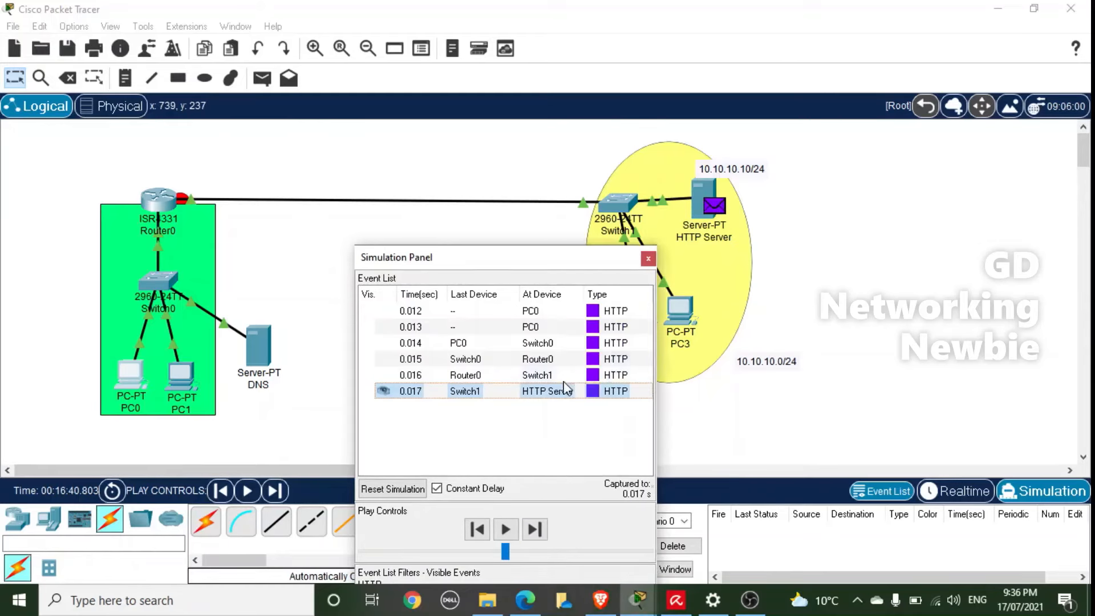
left_click_drag(545, 257, 505, 298)
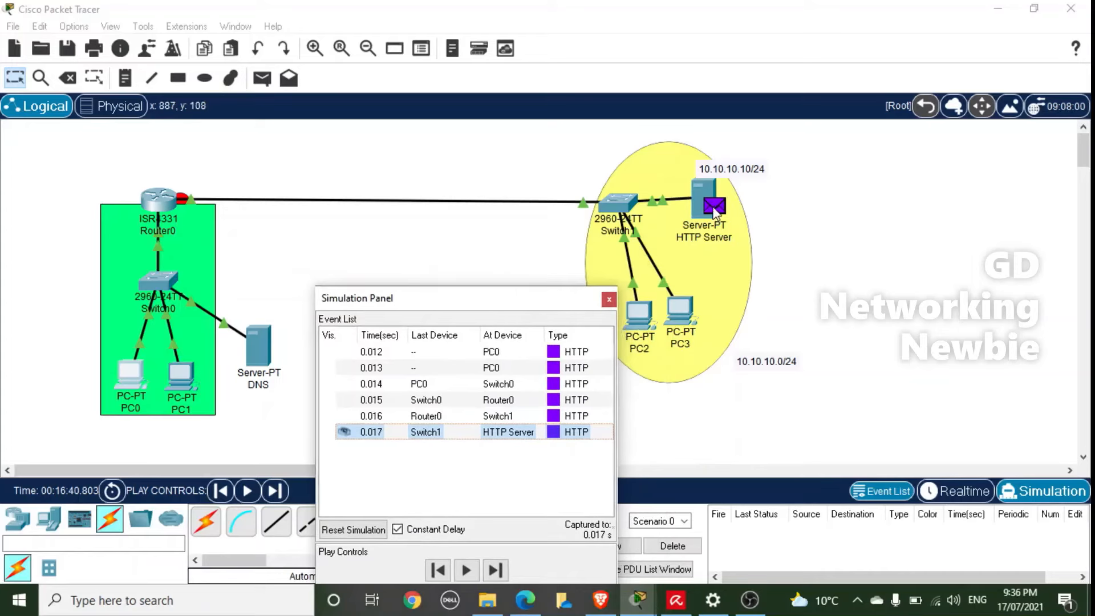
left_click(496, 570)
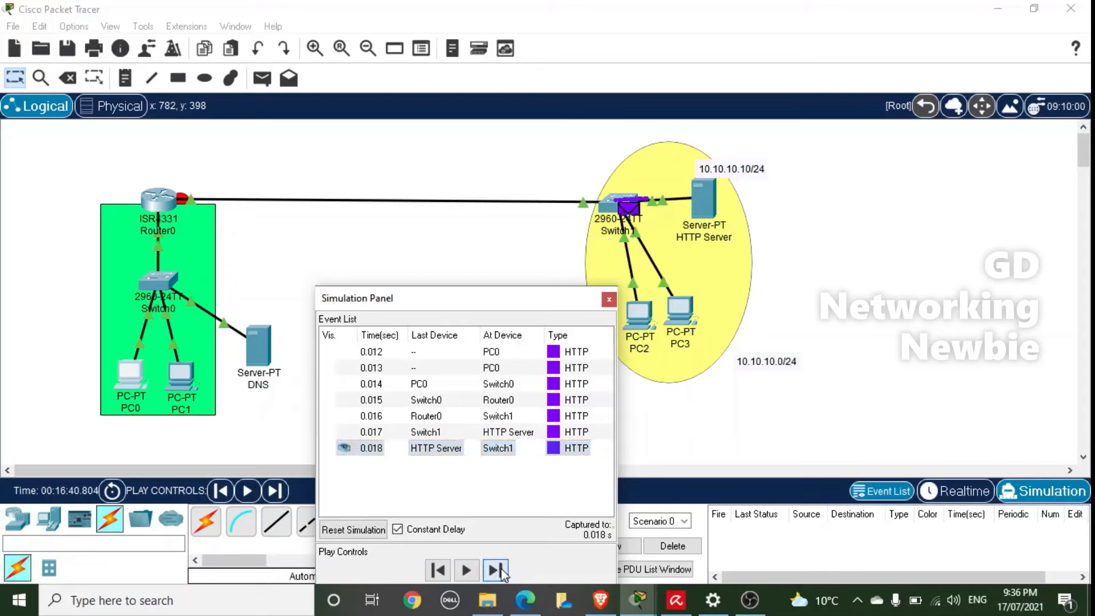
left_click(502, 571)
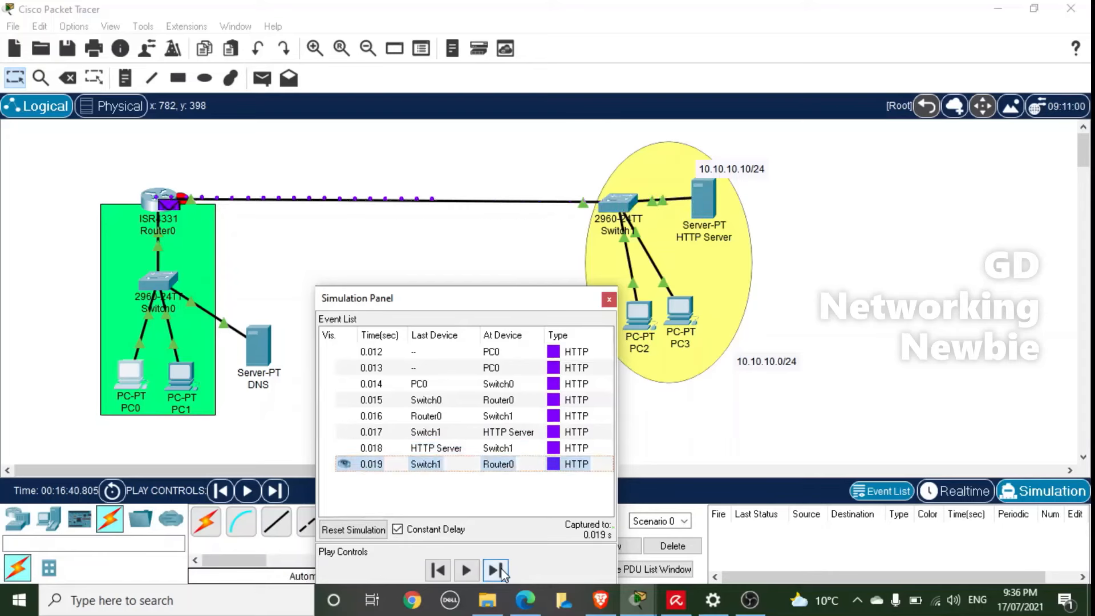
left_click(496, 570)
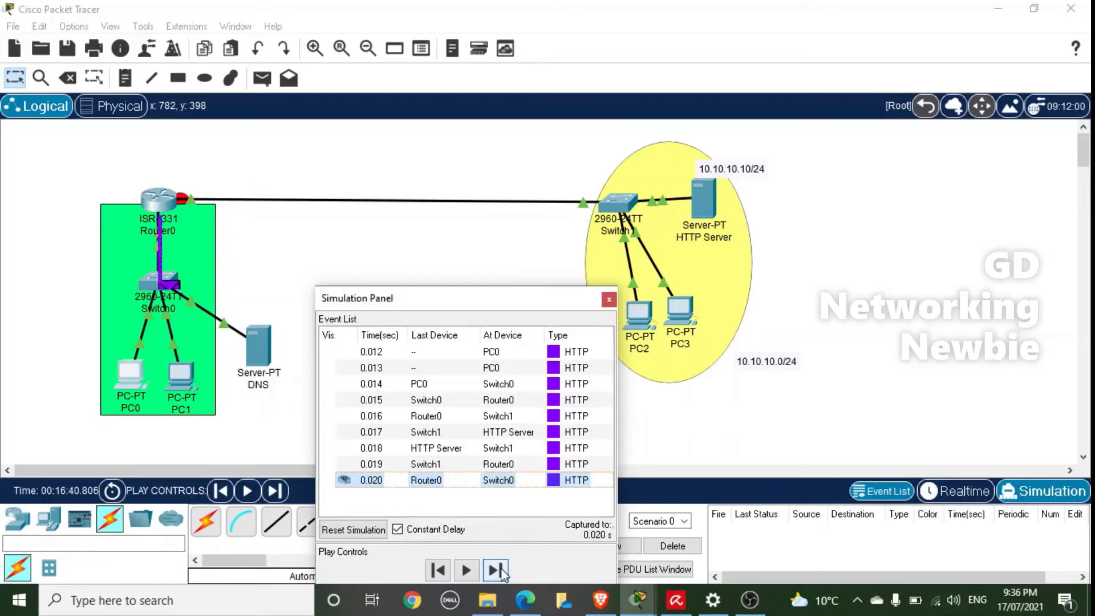
left_click(496, 570)
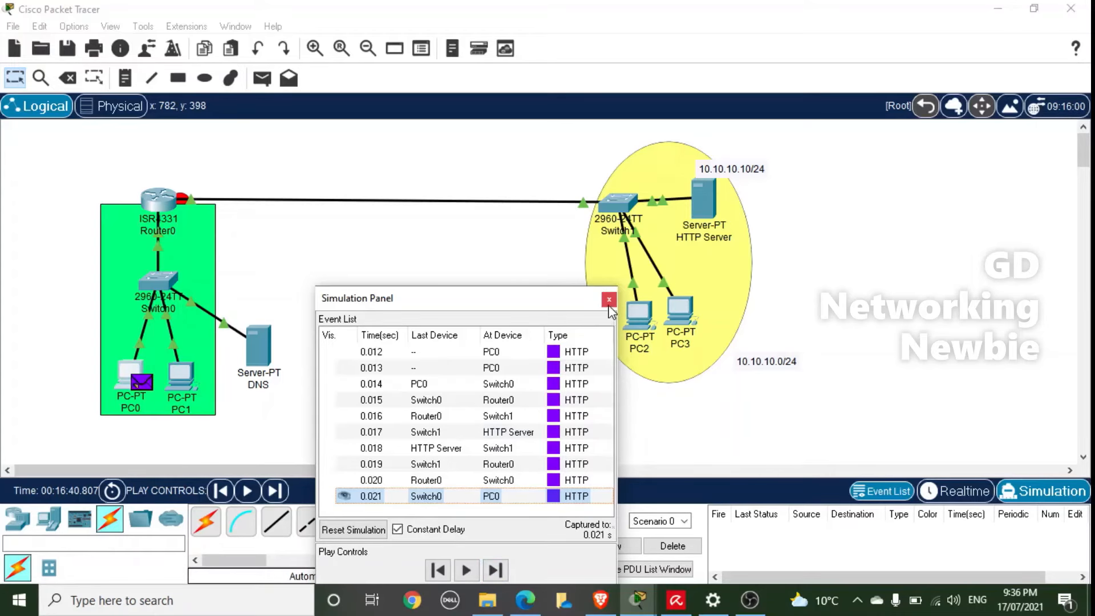
Examine the inbound PDU details of the HTTP packet at PC0 down to the HTTP response data, and close the PDU window
left_click(139, 385)
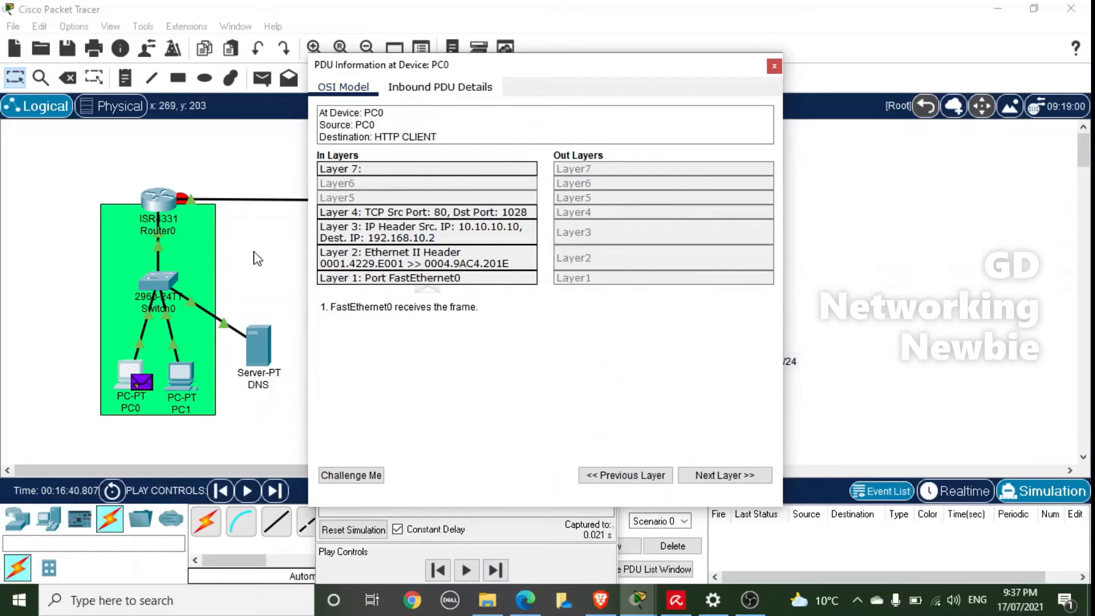
left_click(435, 89)
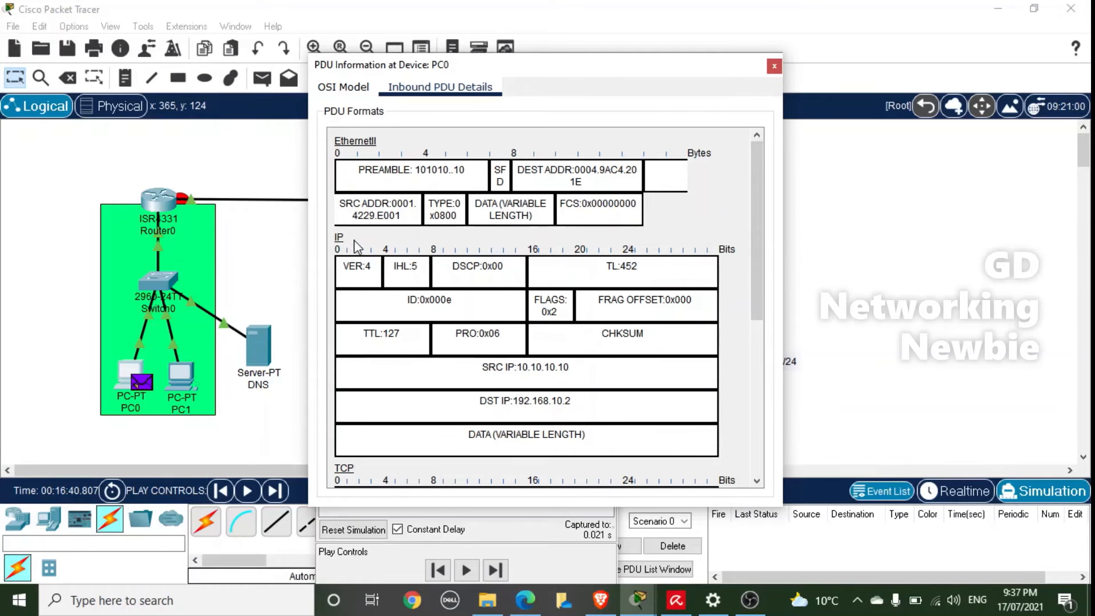
left_click_drag(754, 254, 753, 417)
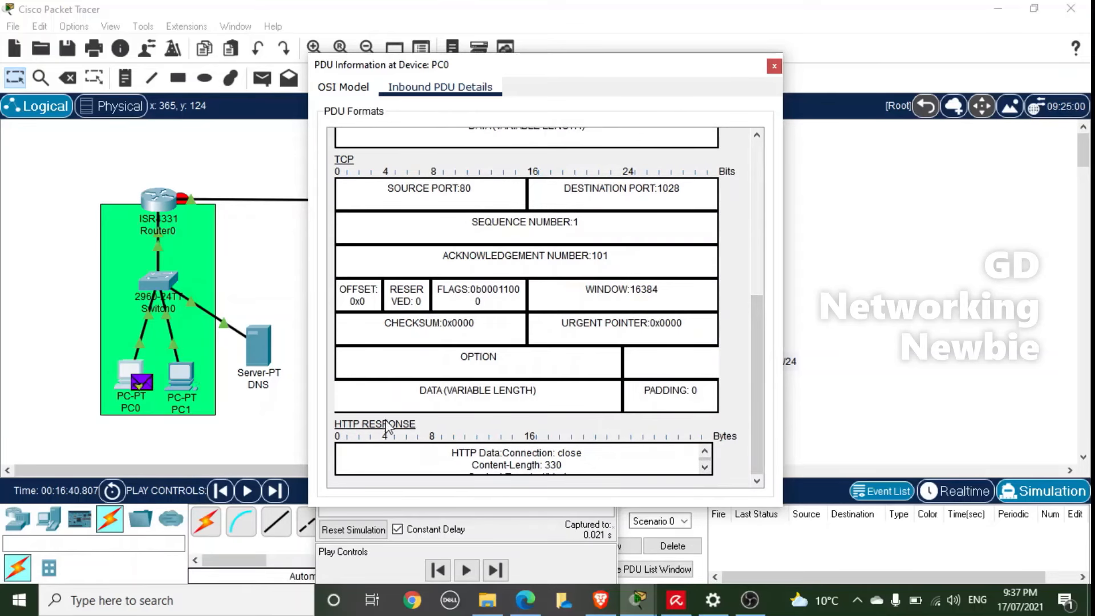
left_click(704, 469)
left_click(704, 468)
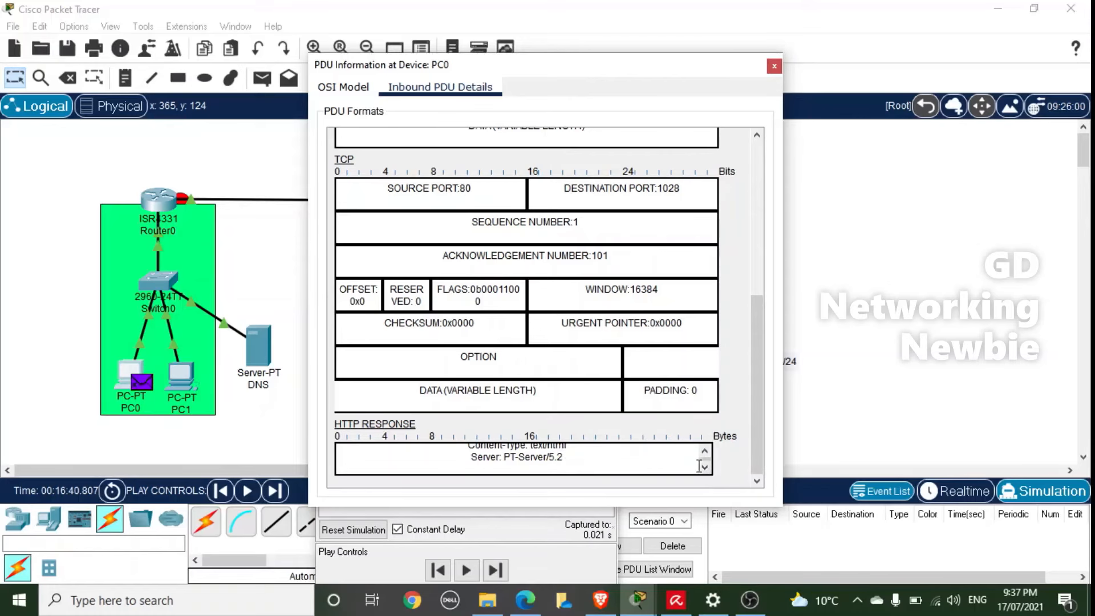
left_click(705, 453)
left_click(705, 453)
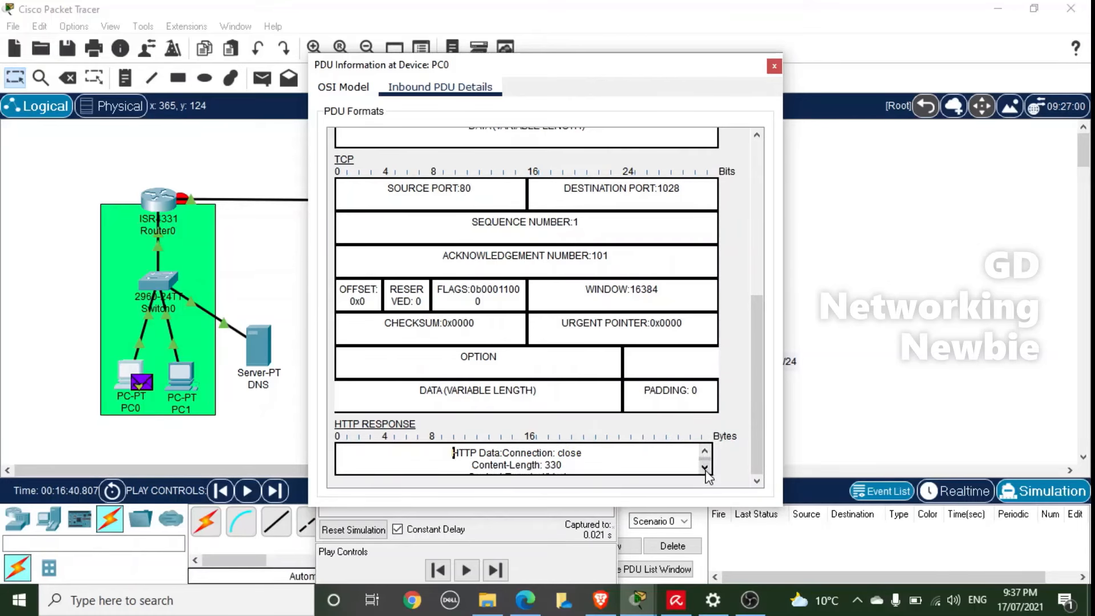
left_click(705, 468)
left_click(705, 468)
left_click(774, 66)
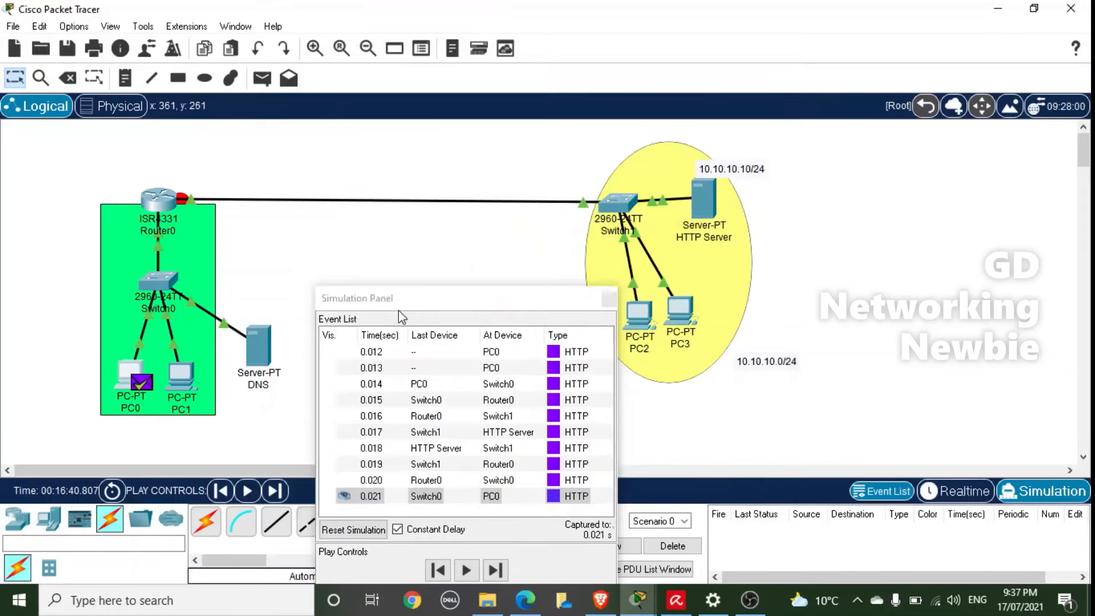
Close the Simulation Panel, delete the current scenario, and check the page loaded in PC0's Web Browser before closing it
left_click(608, 297)
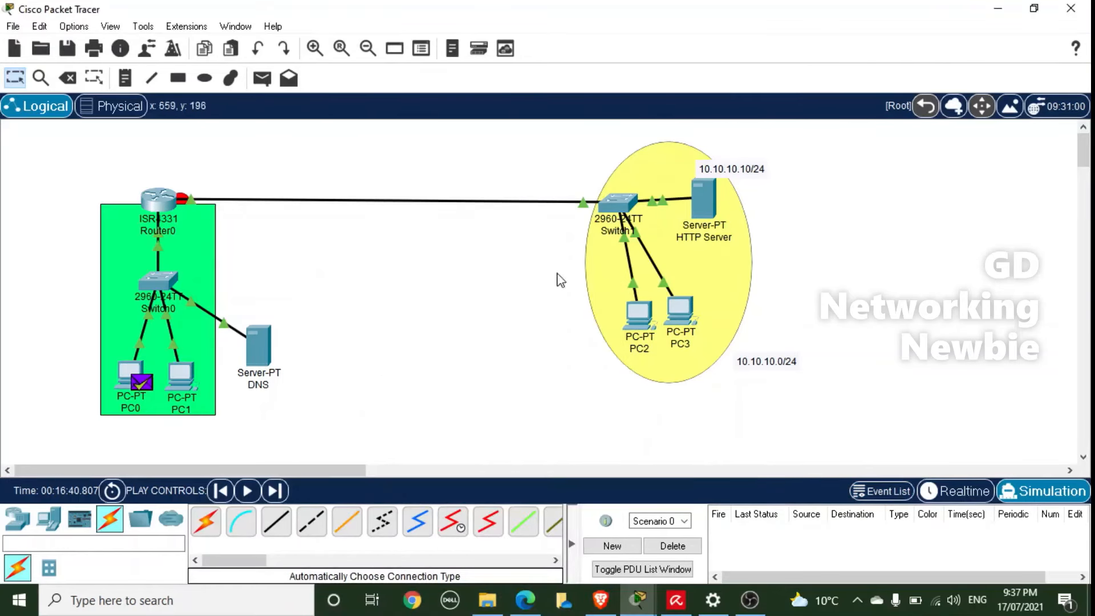
left_click(666, 549)
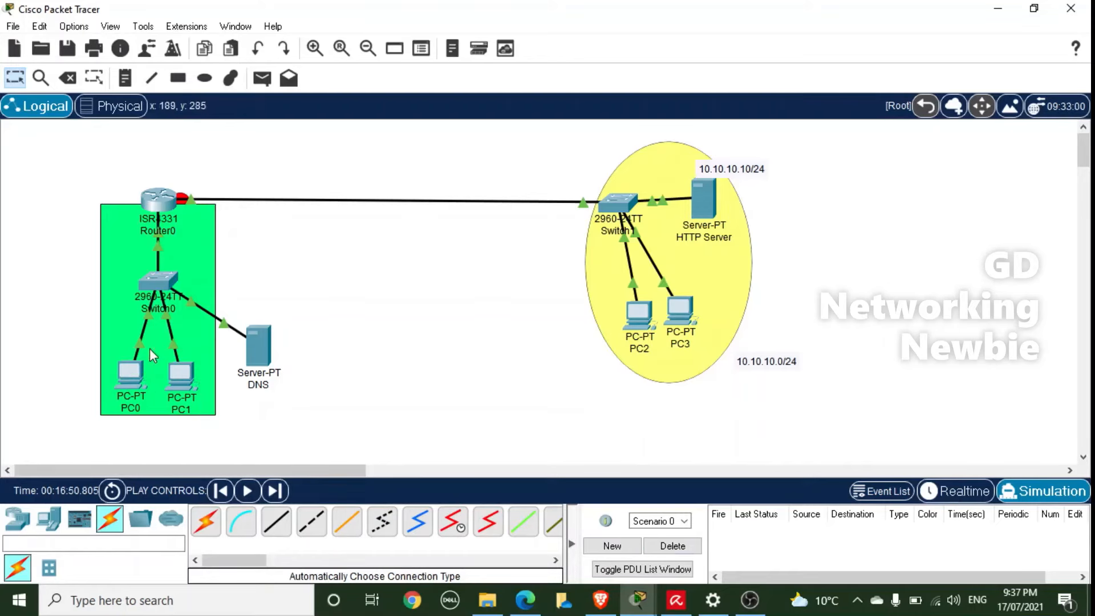
left_click(130, 374)
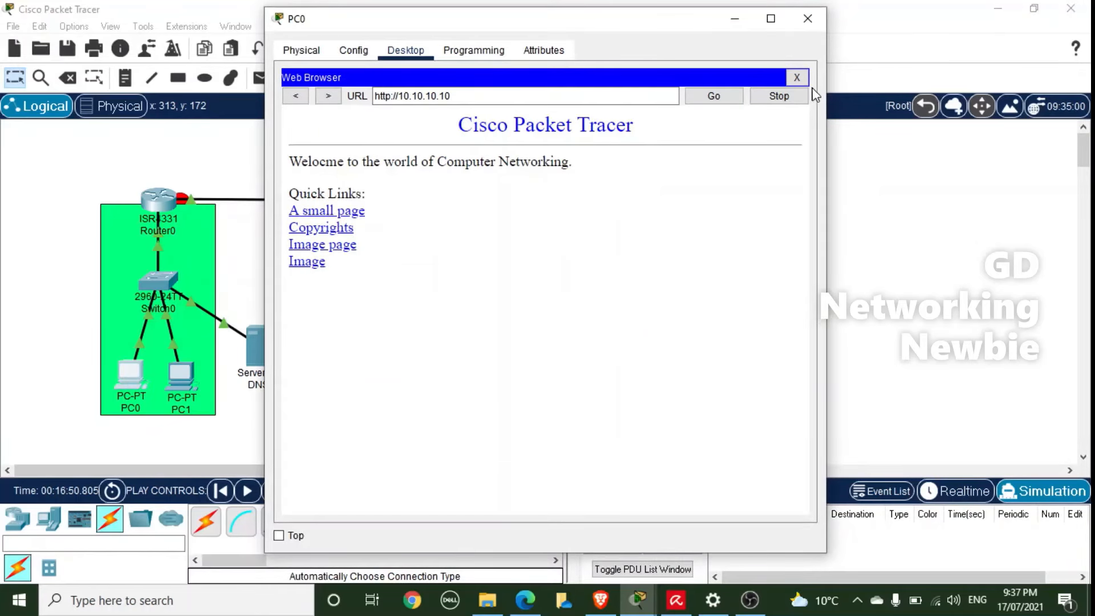
left_click(797, 77)
left_click(807, 18)
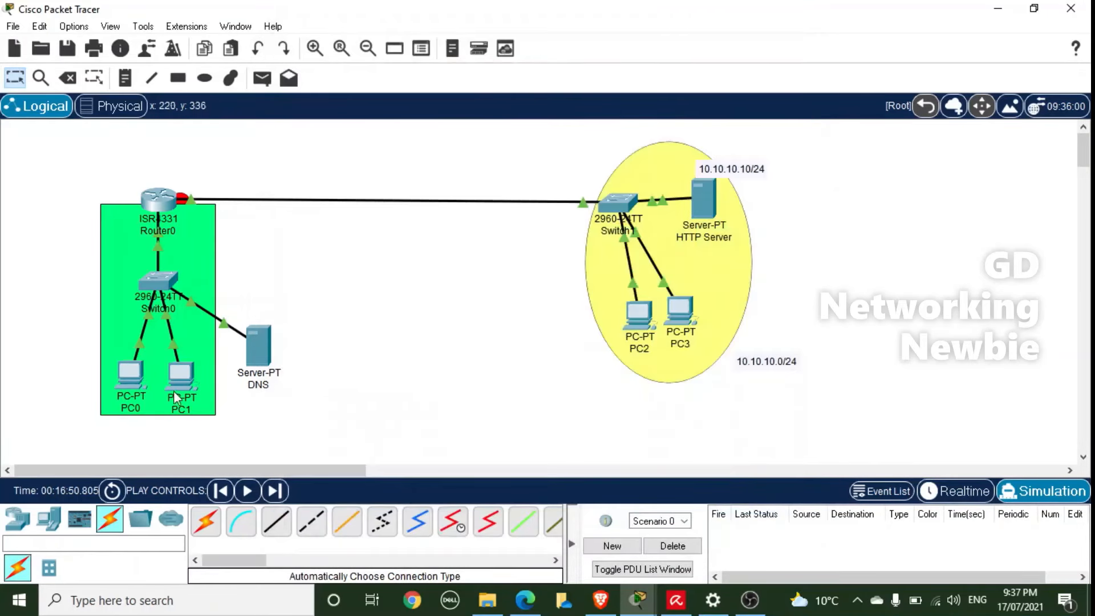
left_click(134, 376)
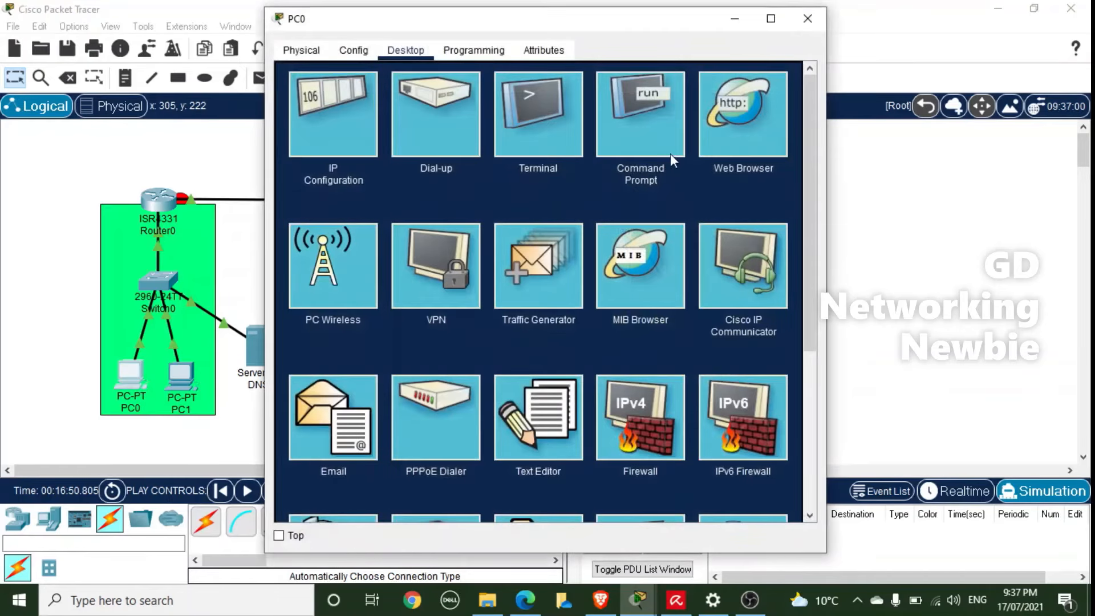
left_click(734, 121)
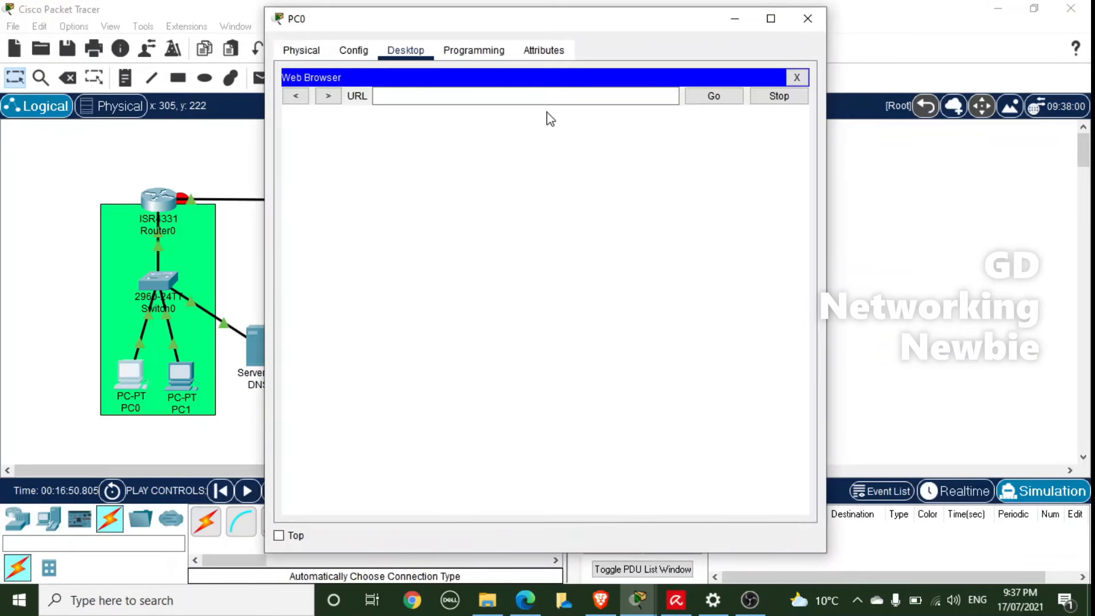
left_click(463, 98)
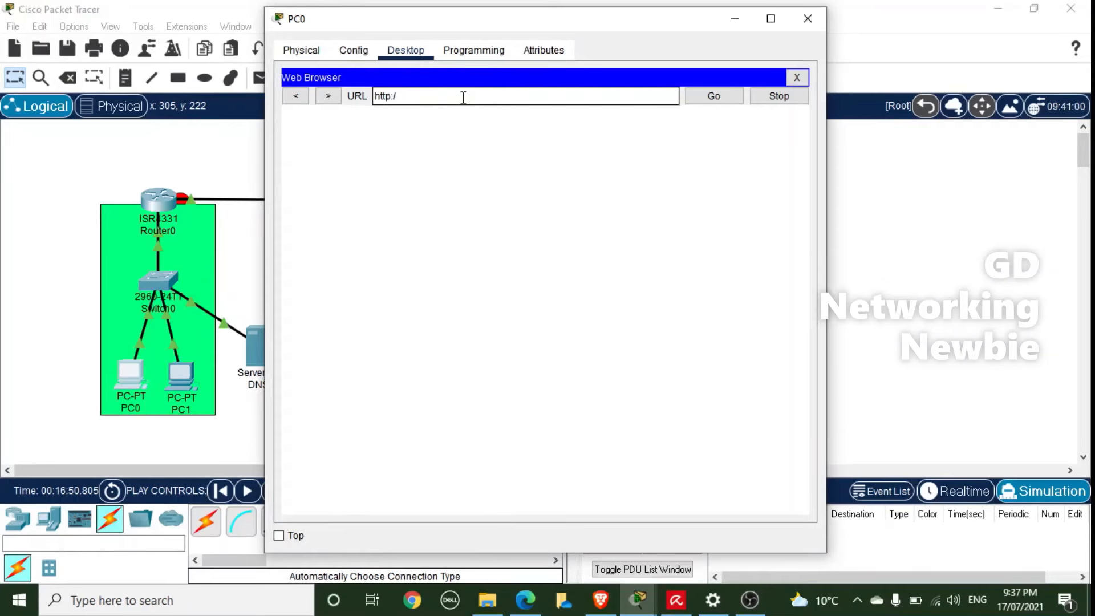
type("http:/?")
type("ng")
left_click(732, 21)
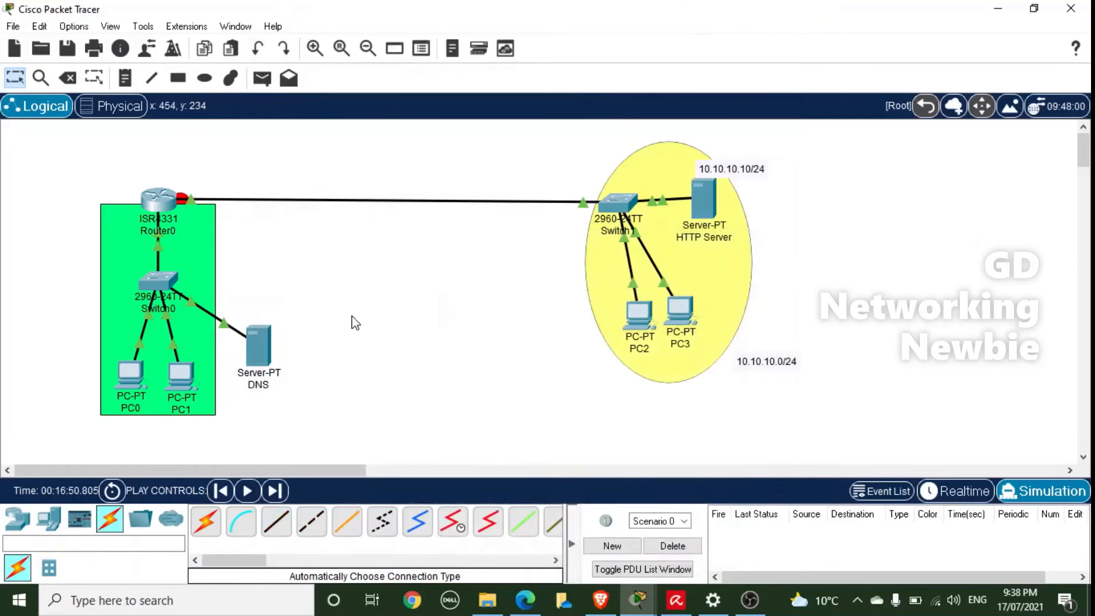
Check the DNS server's resource records for the web page's domain name and close its window
left_click(264, 345)
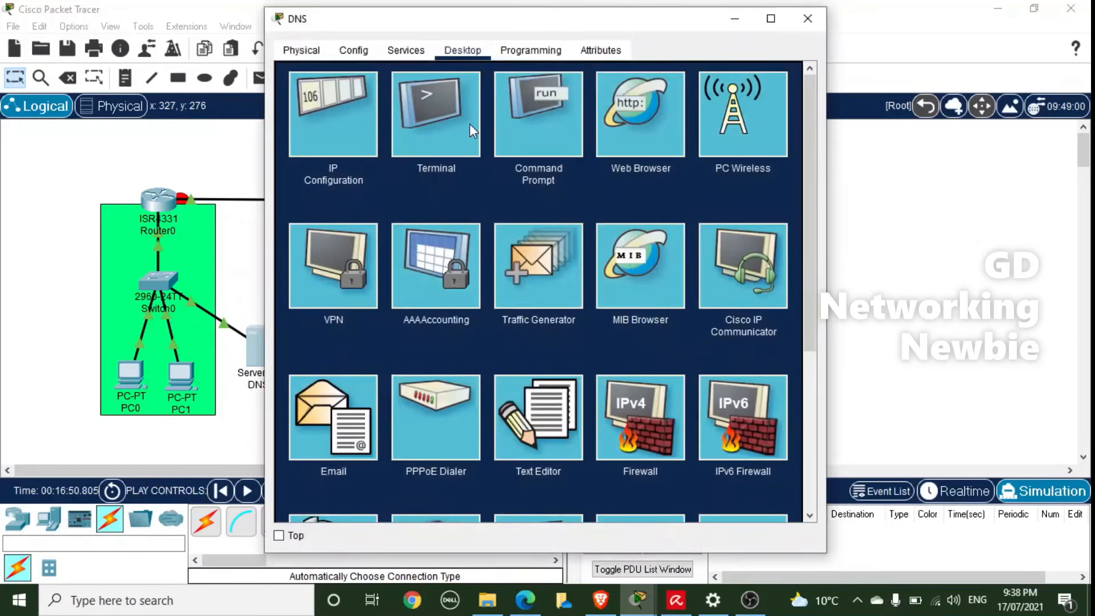
left_click(400, 55)
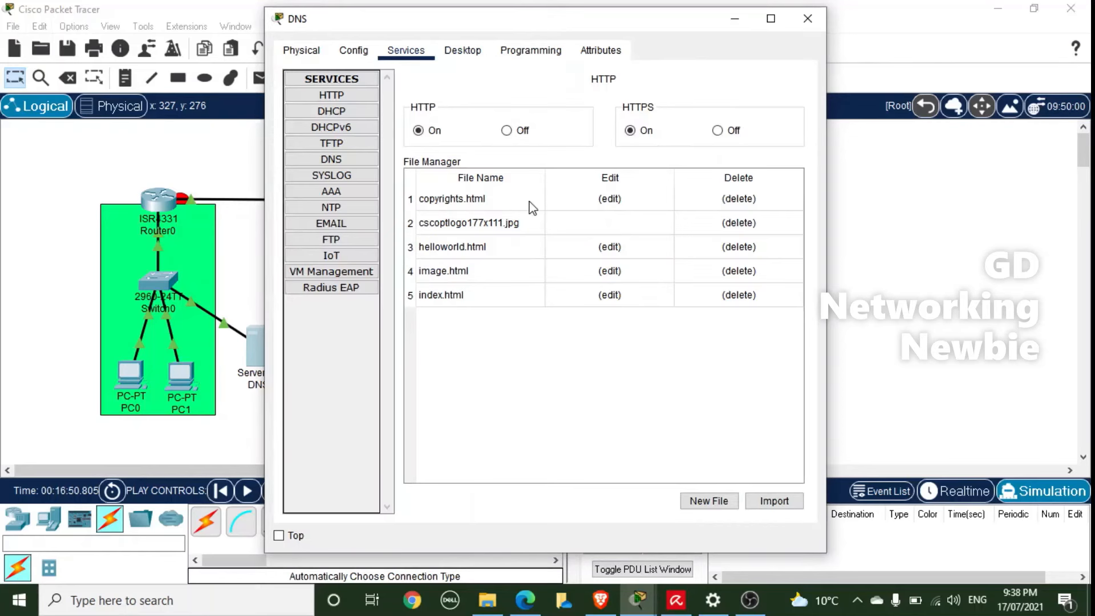
left_click(342, 161)
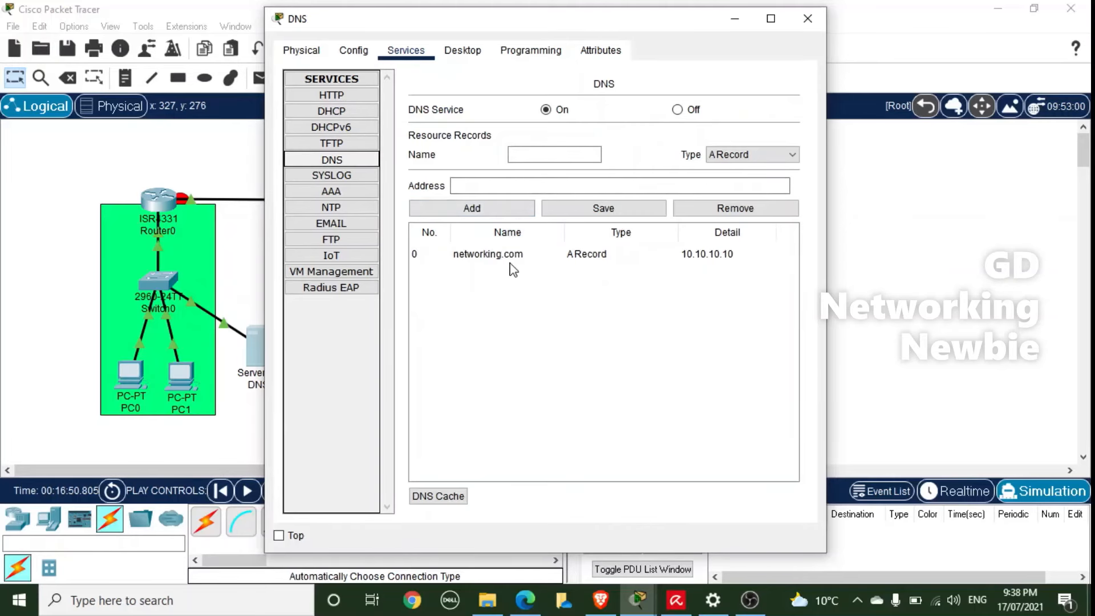
left_click(808, 18)
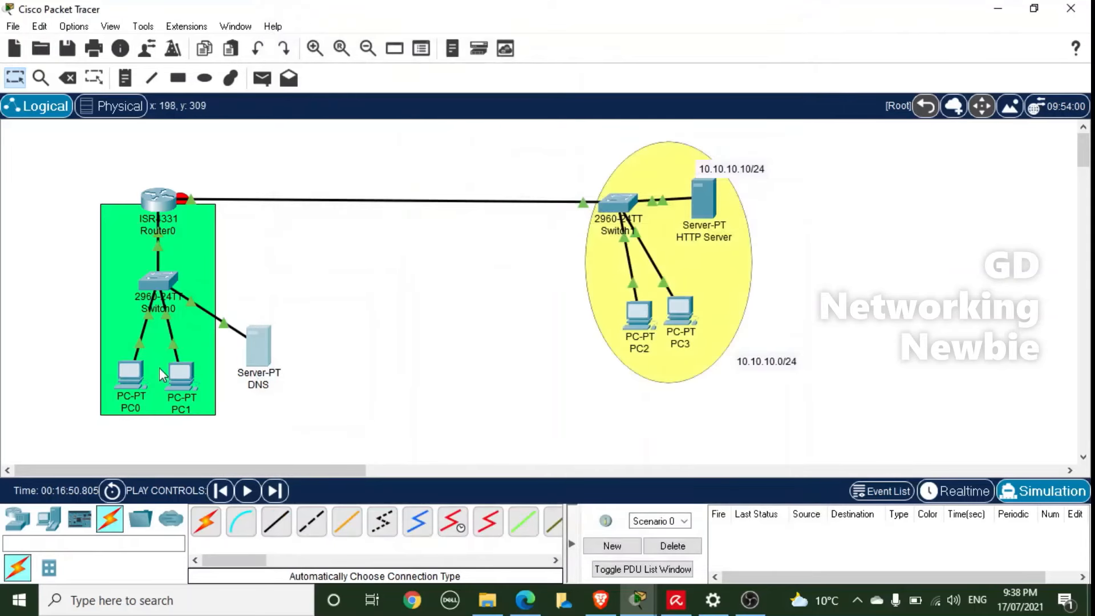
left_click(143, 376)
left_click(460, 99)
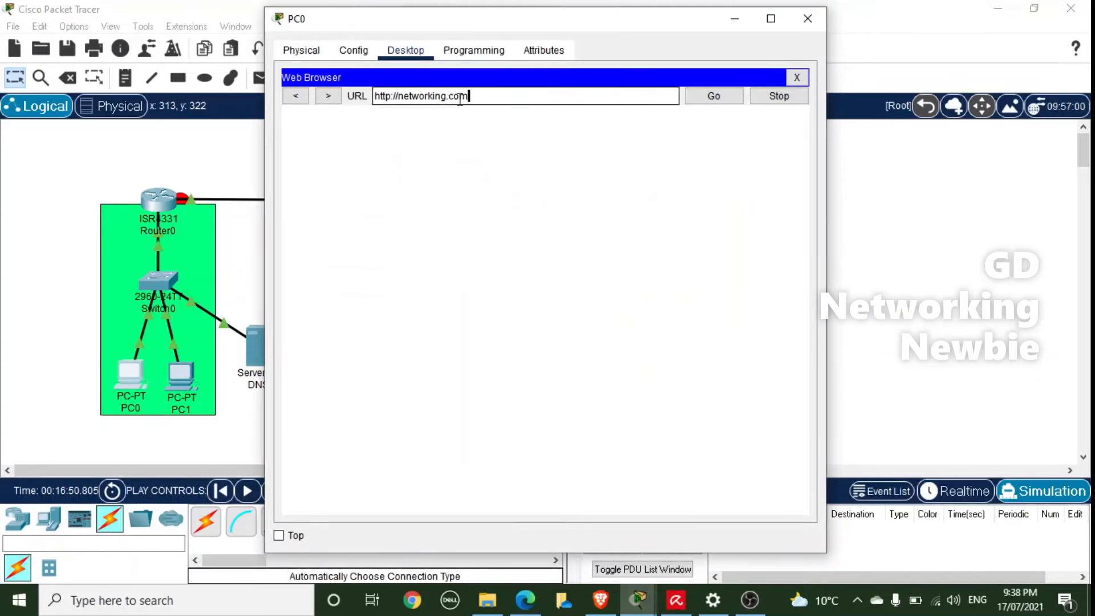
key("Return")
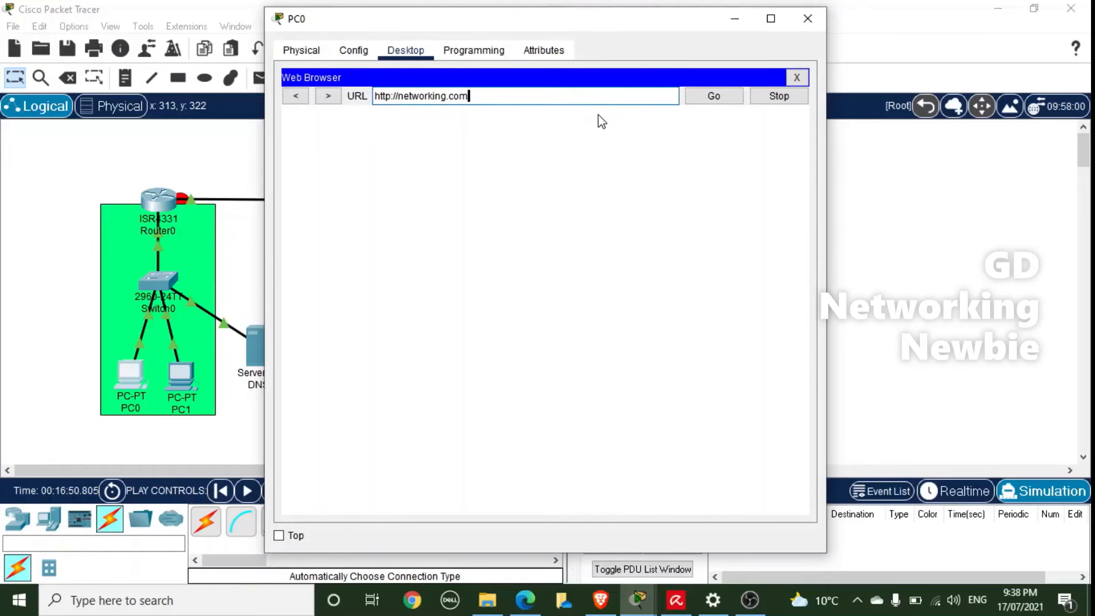
left_click(668, 103)
left_click(703, 107)
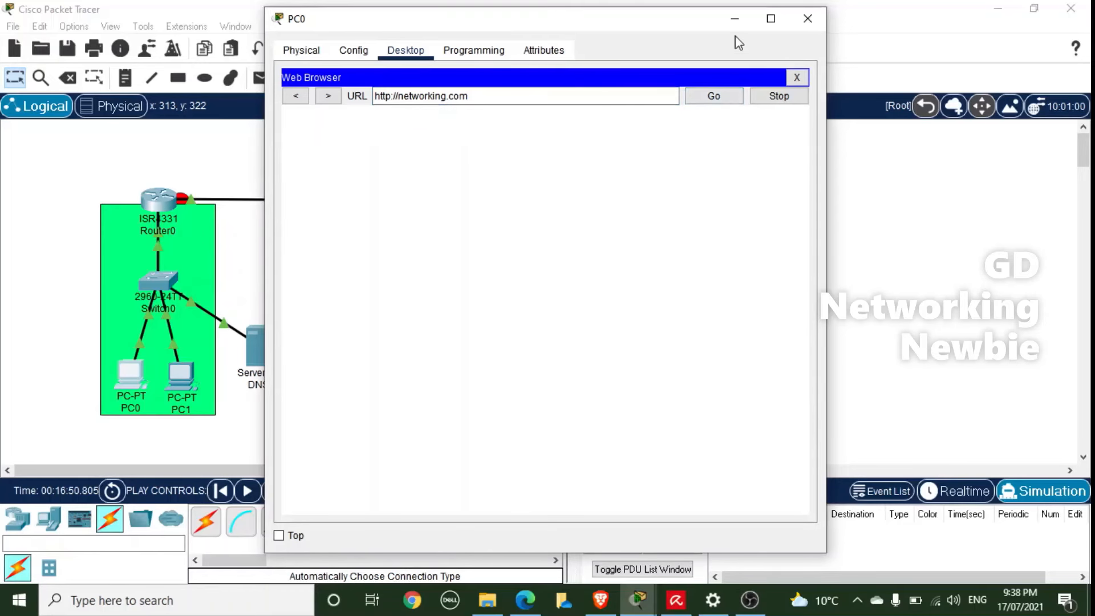
left_click(735, 18)
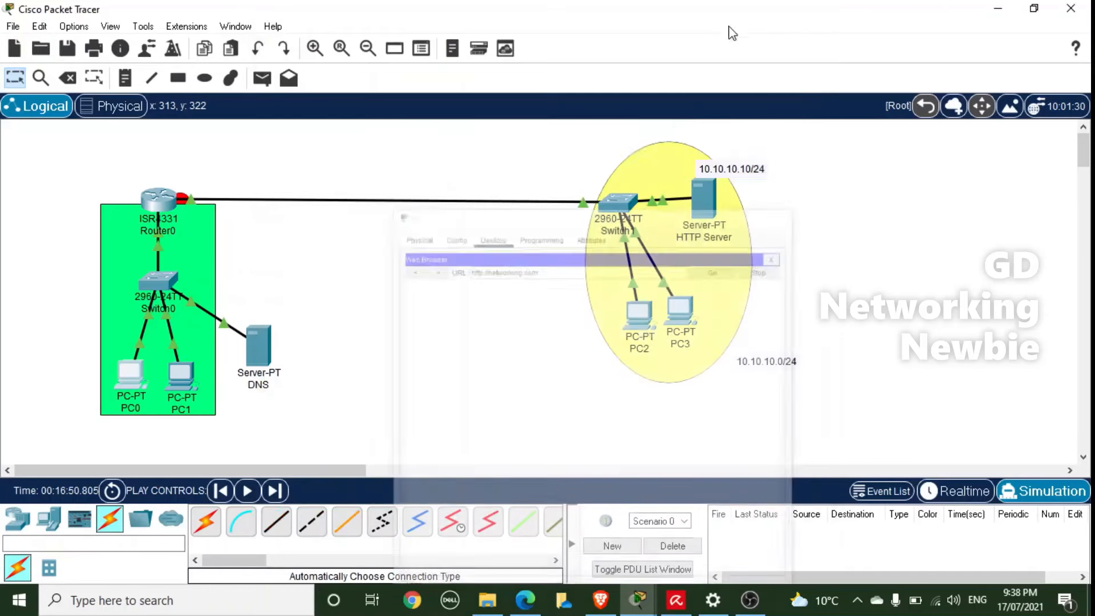
Switch to Simulation mode and advance the capture event by event until PC0's HTTP request reaches the HTTP Server
left_click(1025, 499)
left_click_drag(516, 302, 546, 151)
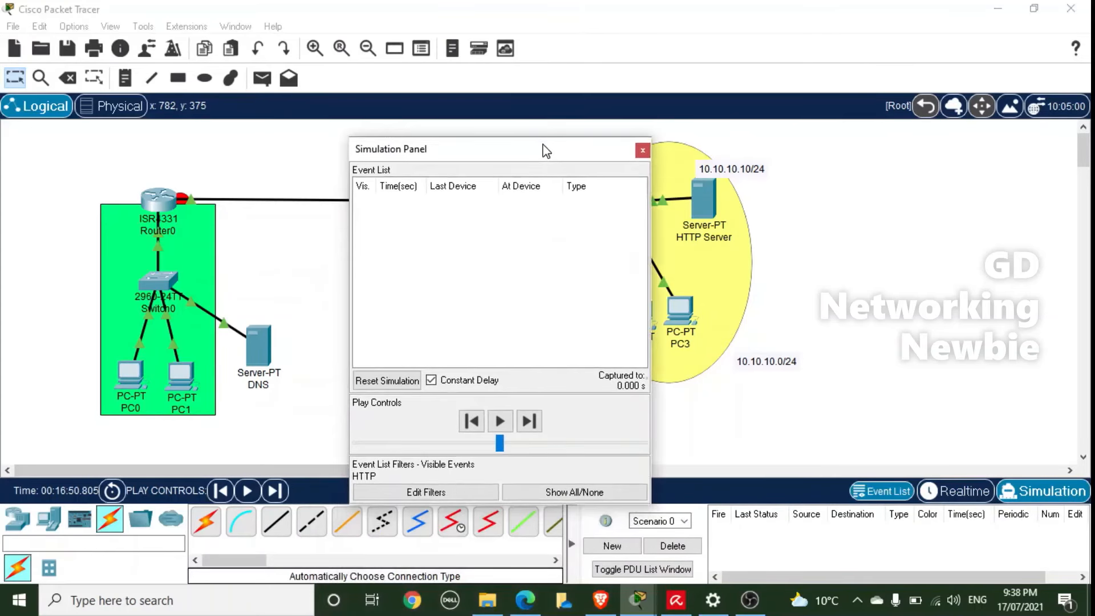
left_click(529, 422)
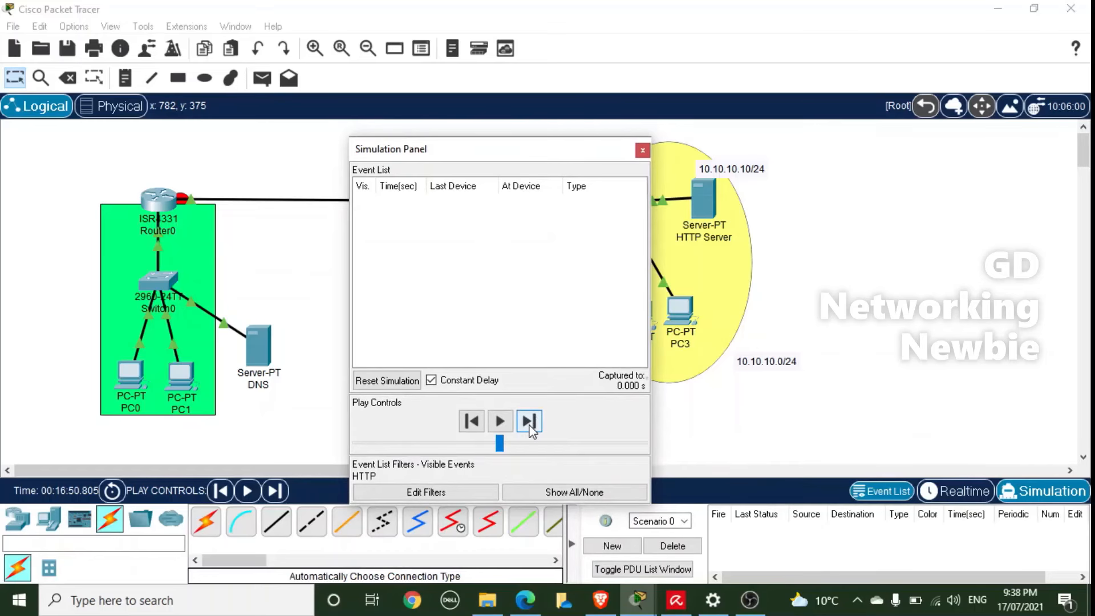
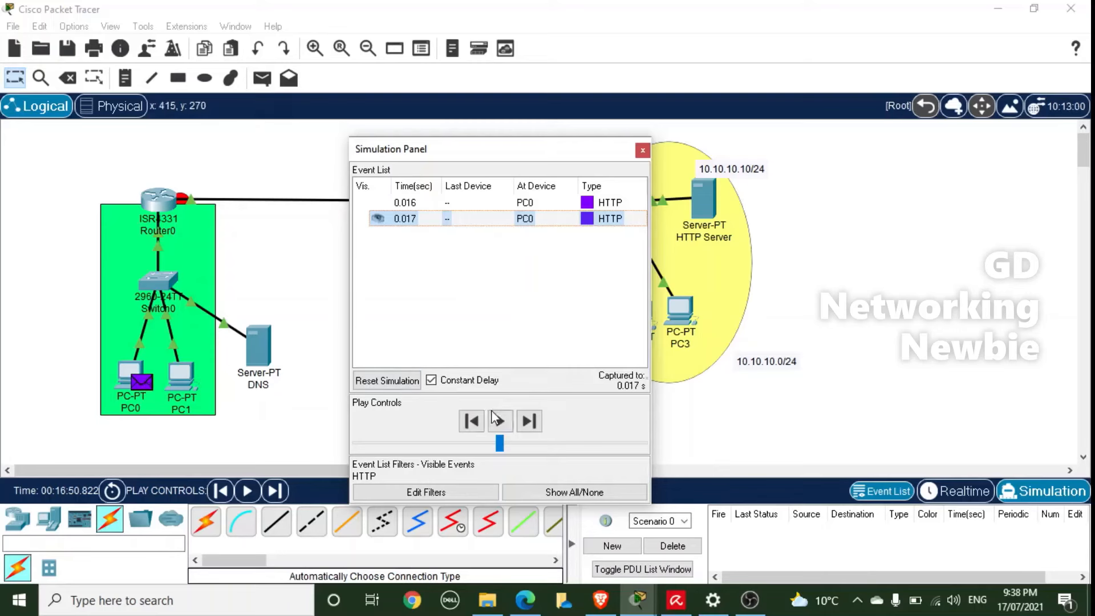
left_click(529, 423)
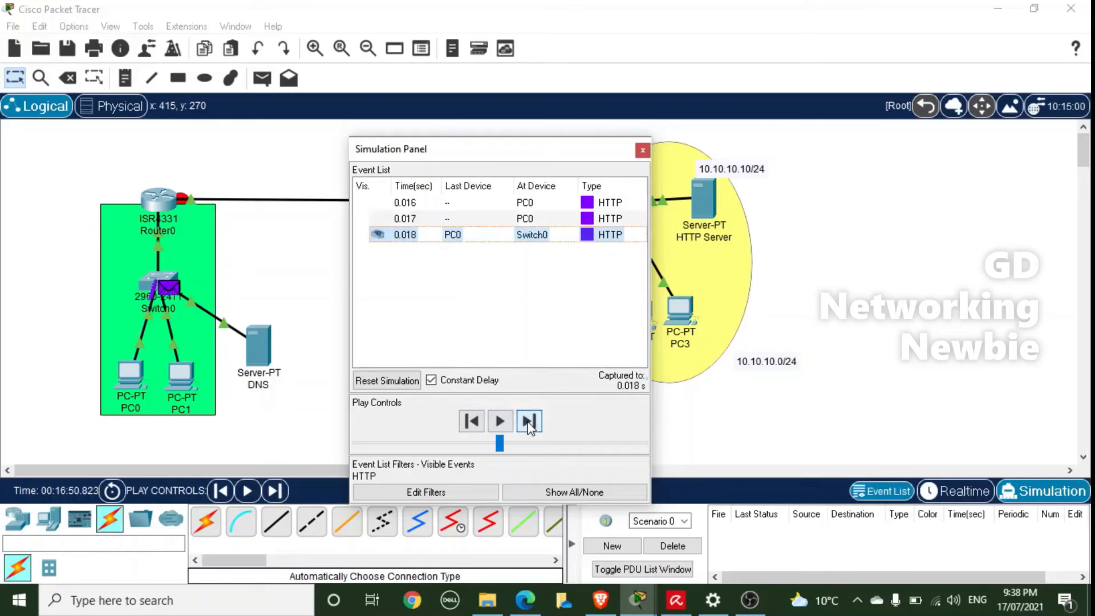
left_click(529, 424)
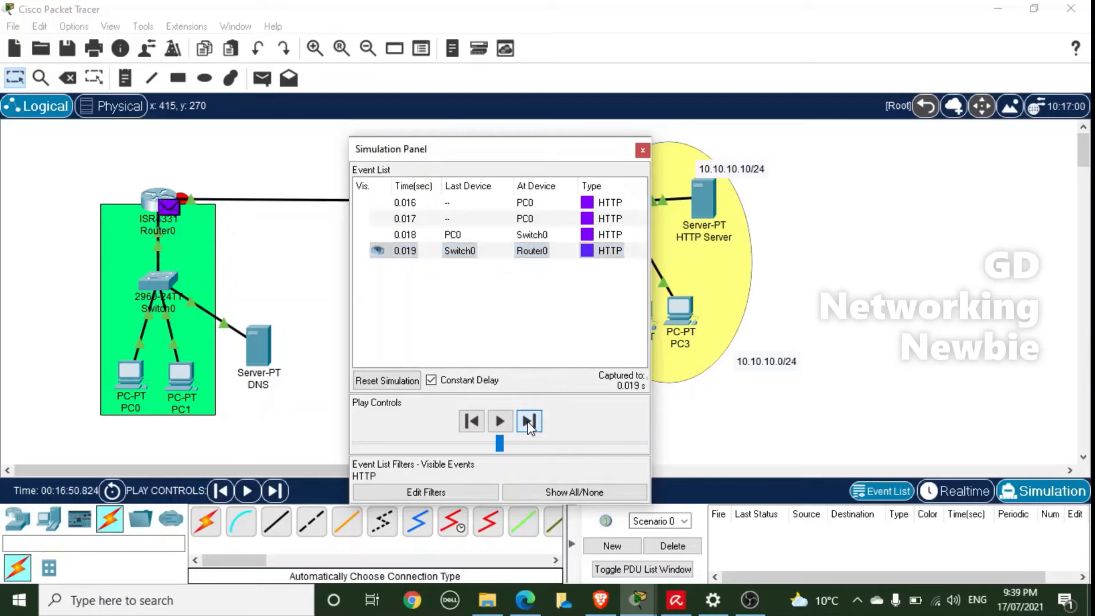
left_click(528, 423)
left_click(529, 423)
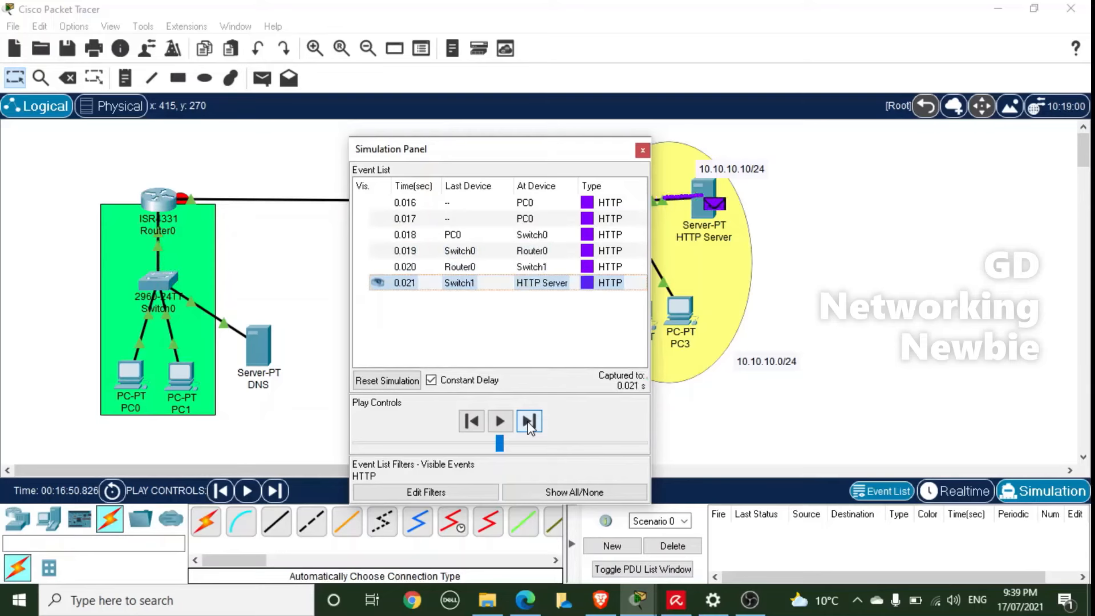
Follow the HTTP reply from the HTTP Server back to Router0, moving the Simulation Panel off the network links
left_click(529, 423)
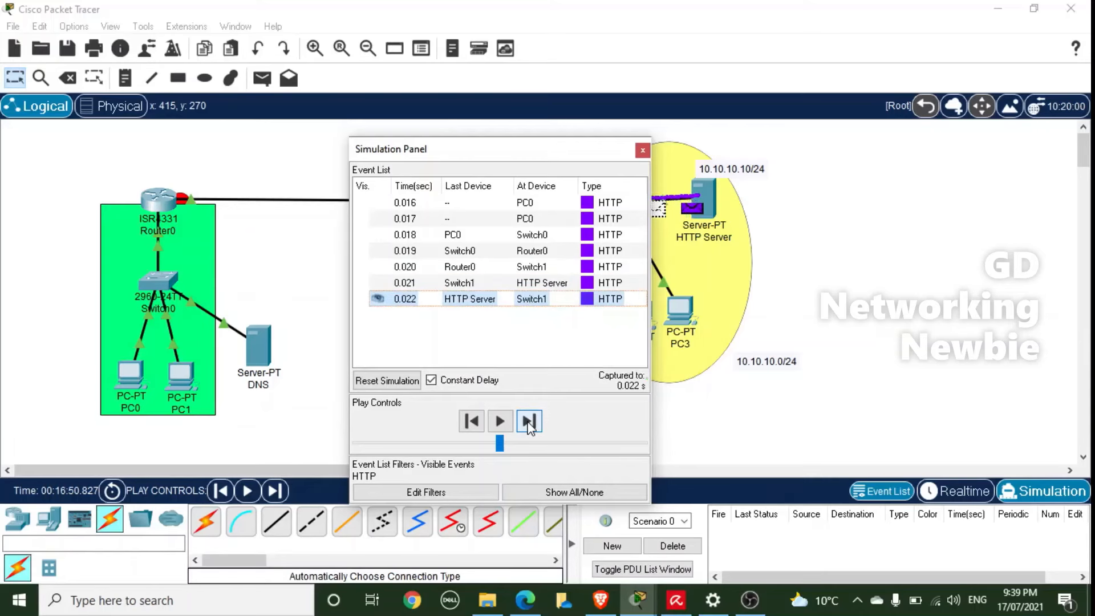
left_click_drag(486, 158, 840, 142)
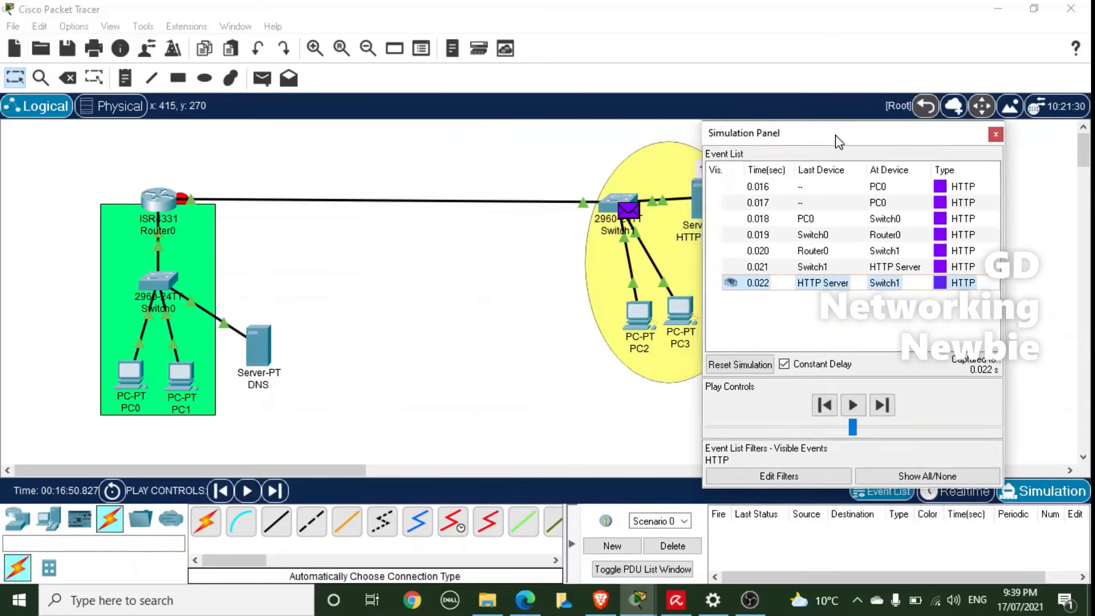
left_click(882, 405)
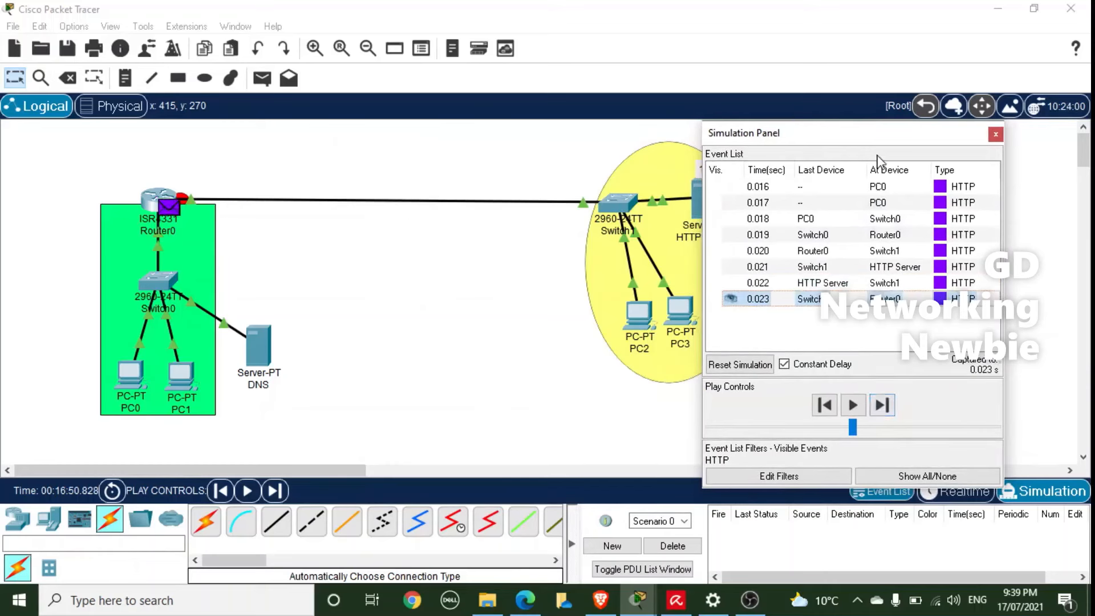
left_click_drag(850, 137, 672, 127)
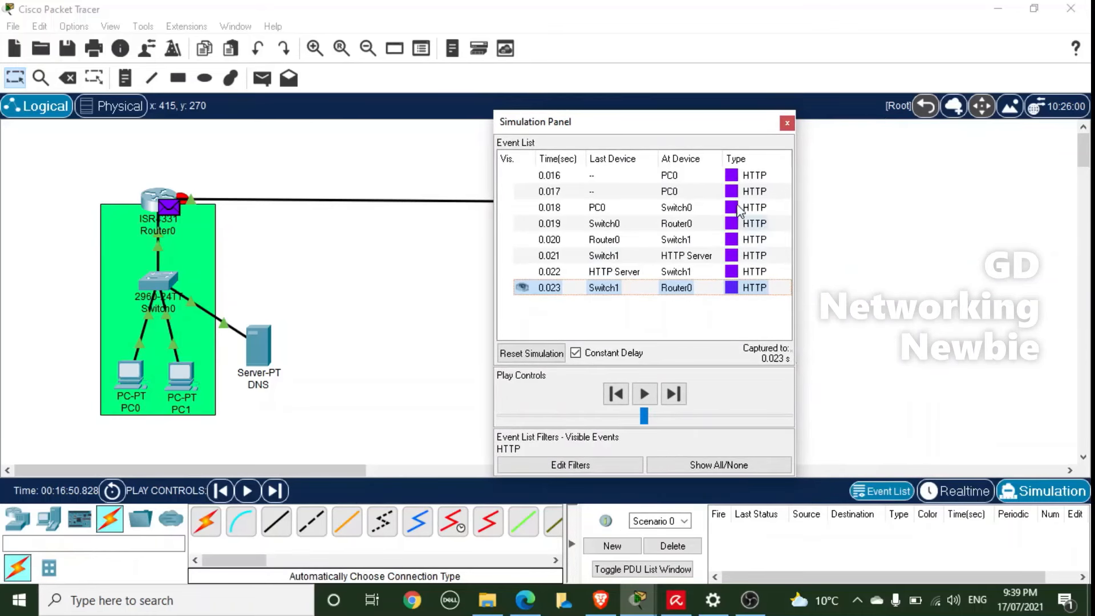
Check which miscellaneous protocols are enabled in the event filters and close the Simulation Panel
left_click(787, 124)
left_click(608, 466)
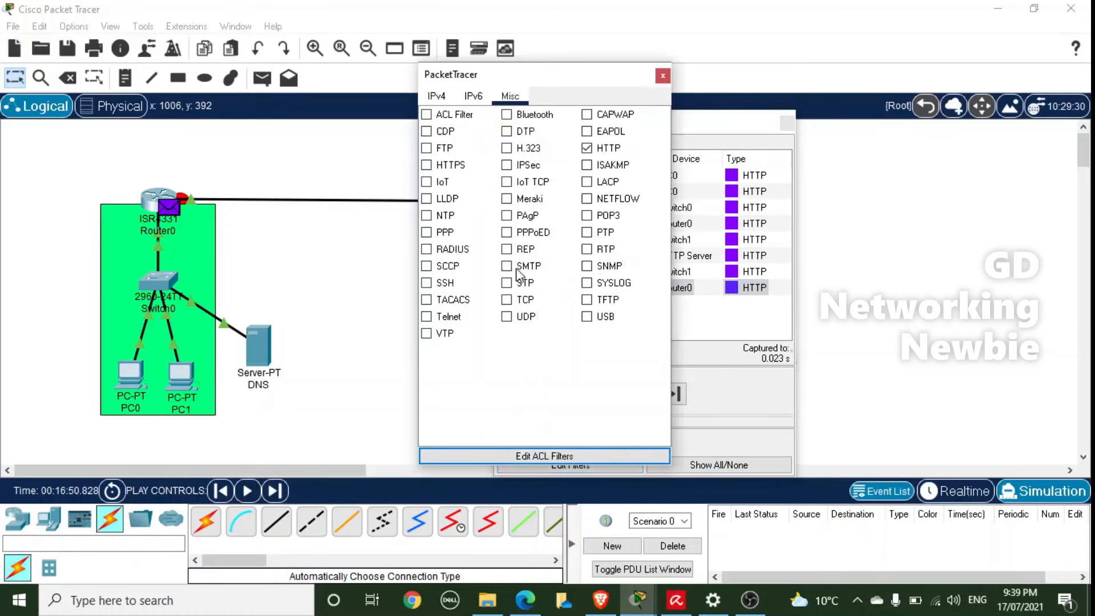
left_click(662, 76)
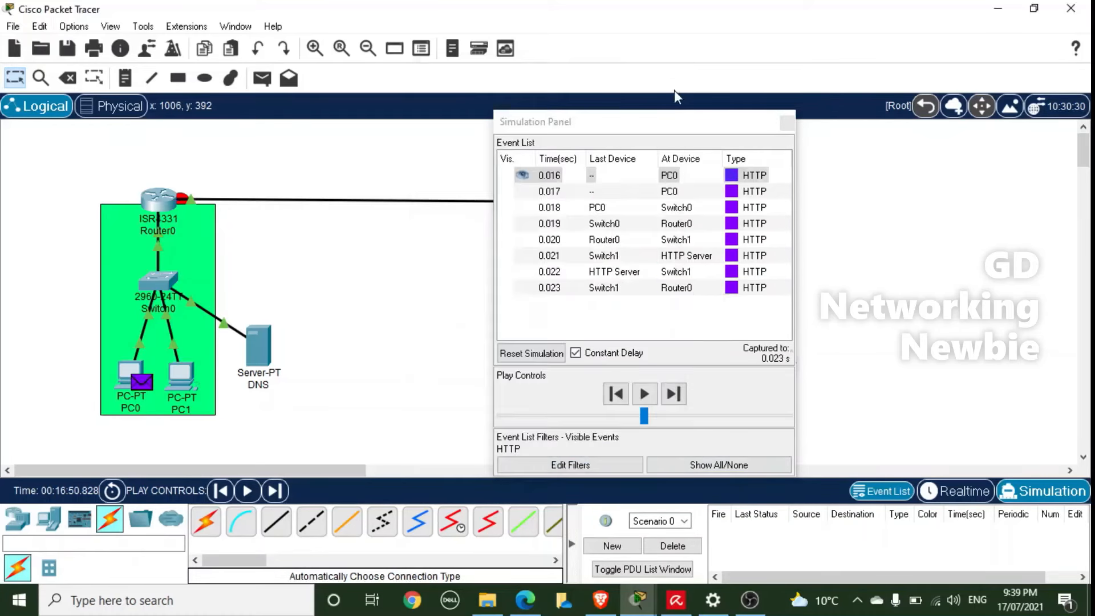
left_click(788, 124)
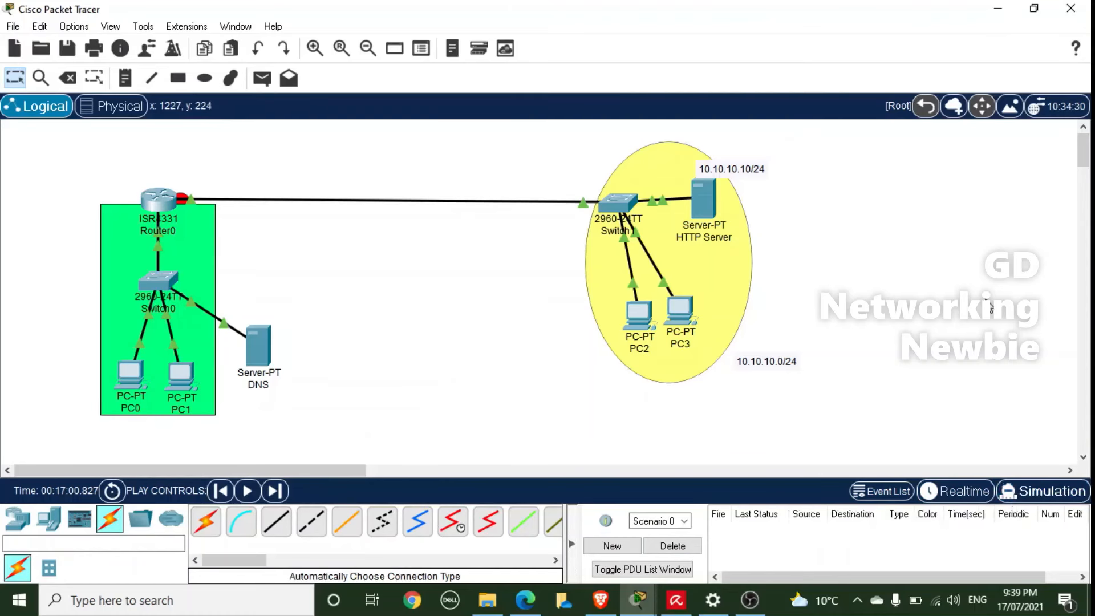
Restart Simulation mode and add DNS to the visible event filters alongside HTTP
left_click(1027, 497)
left_click_drag(653, 128, 575, 123)
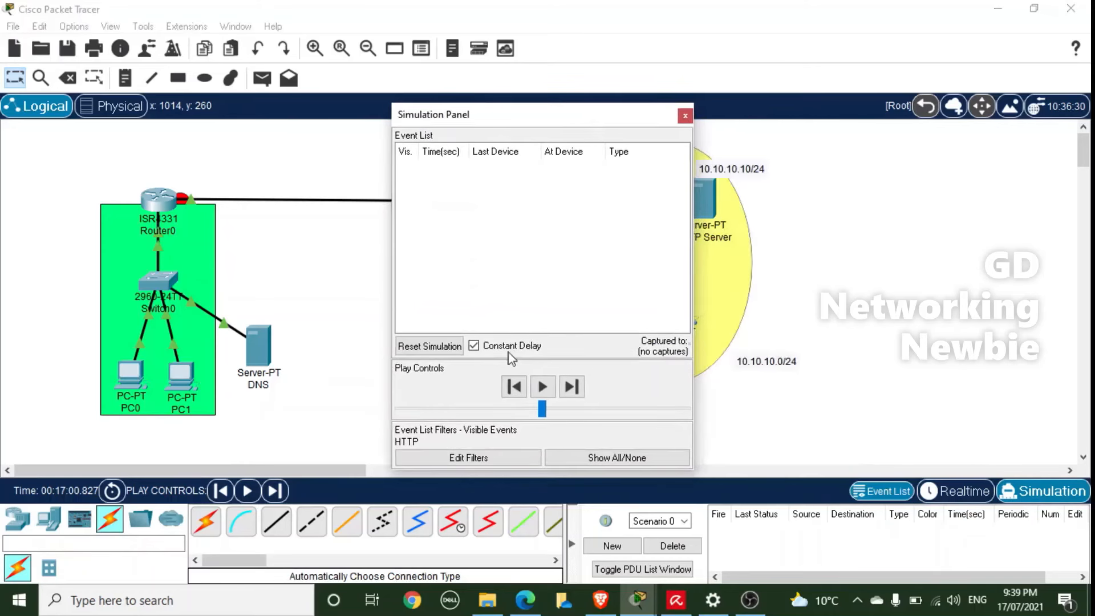
left_click(495, 455)
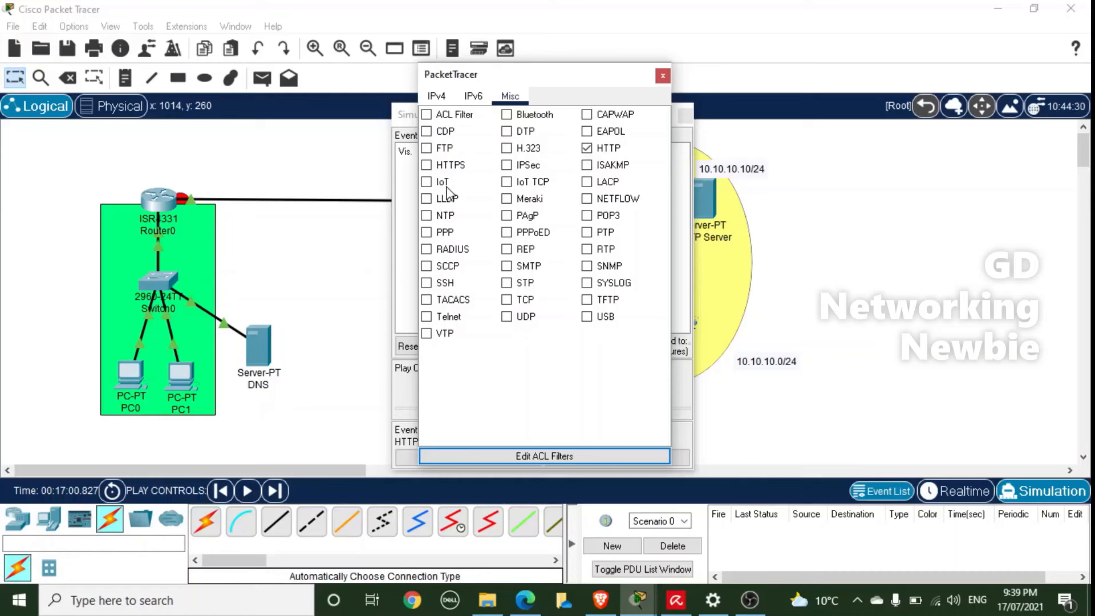
left_click(438, 97)
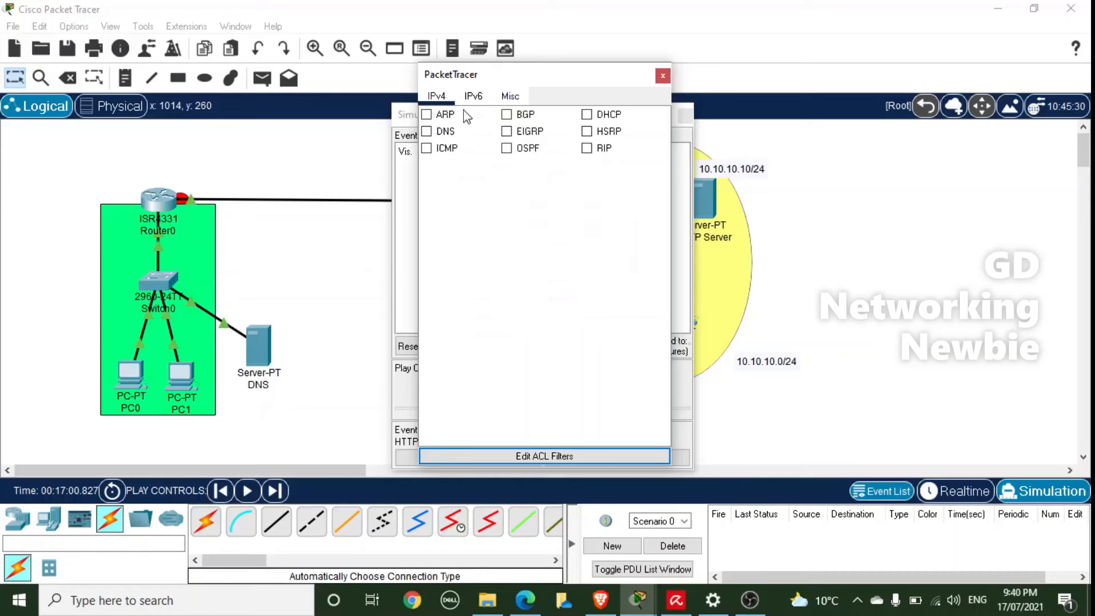
left_click(436, 132)
left_click(663, 76)
left_click_drag(623, 122, 589, 181)
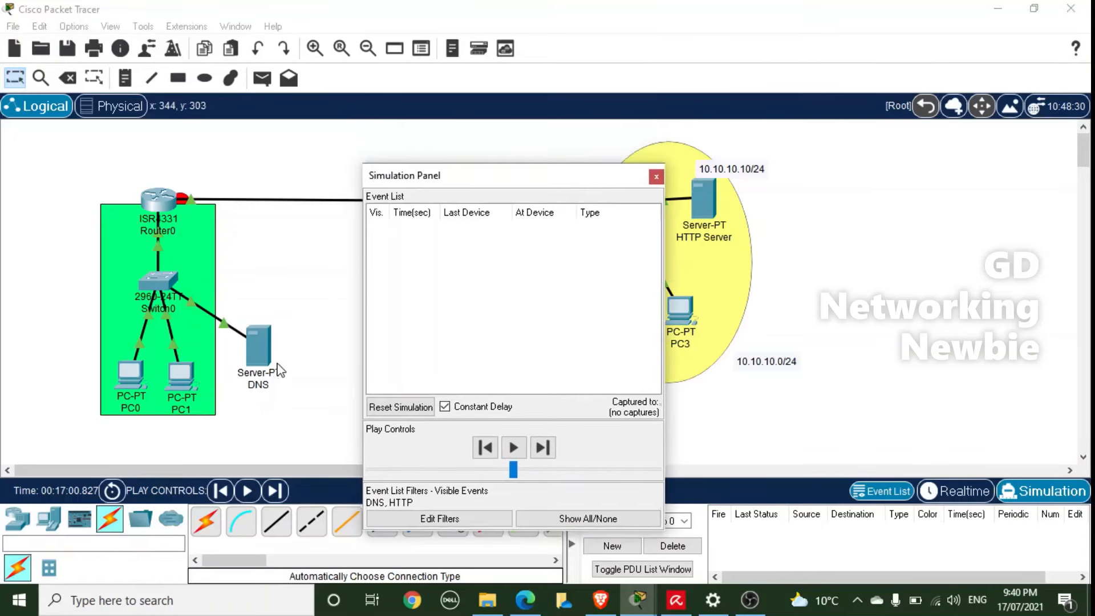
left_click(191, 381)
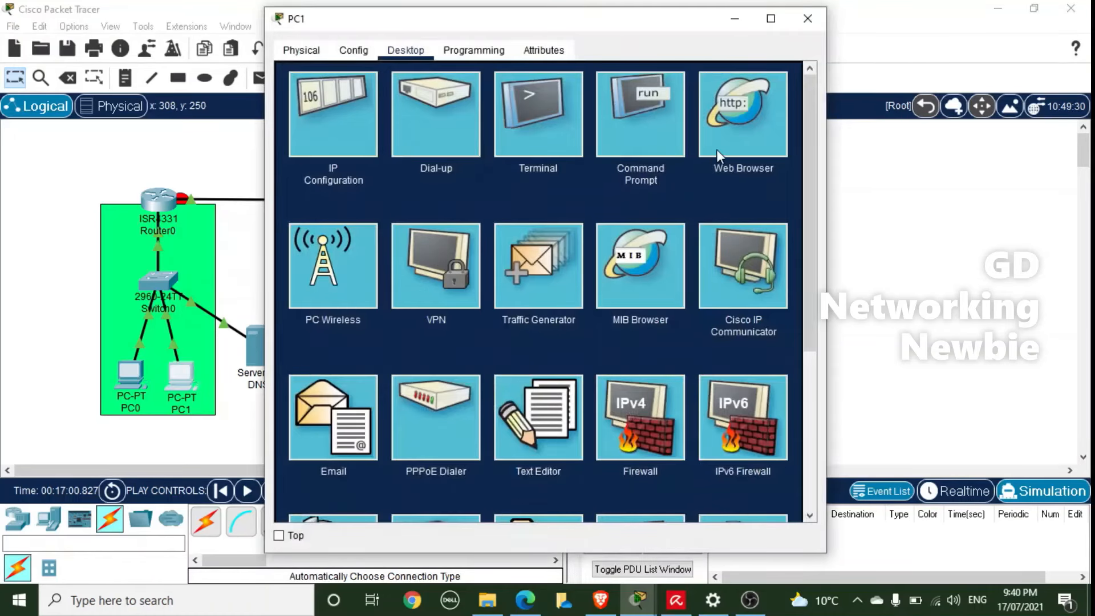
left_click(734, 139)
left_click(490, 96)
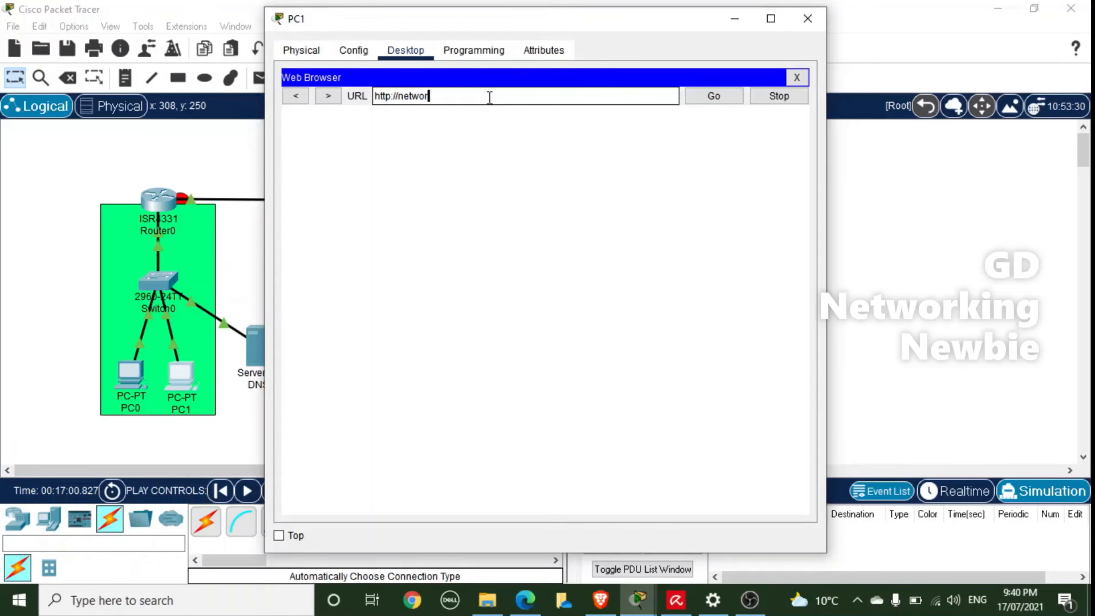
type("http://networking.com")
left_click(710, 101)
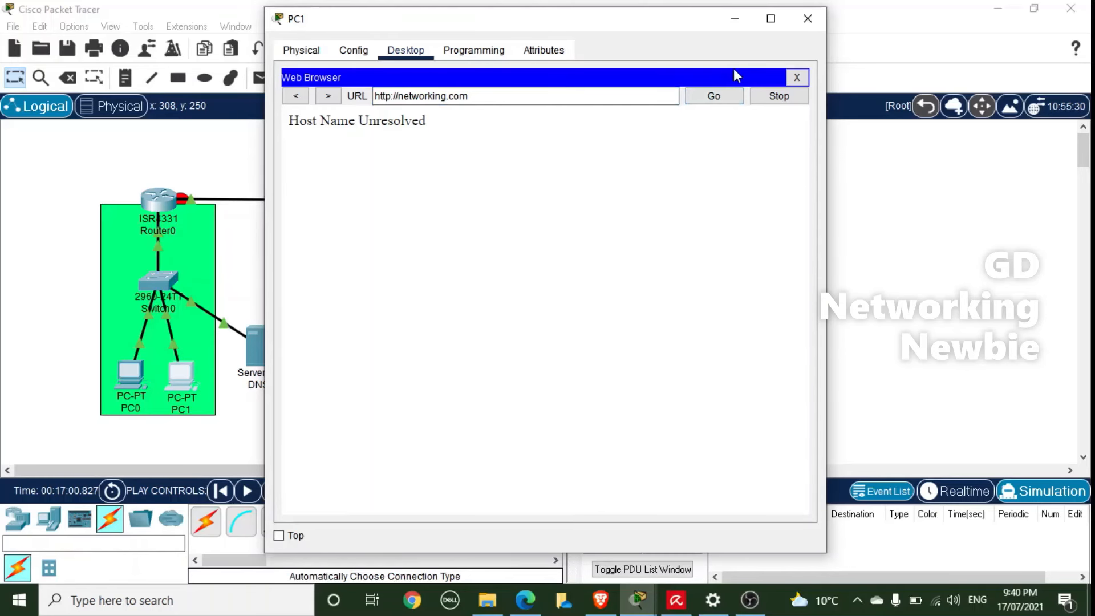
left_click(726, 32)
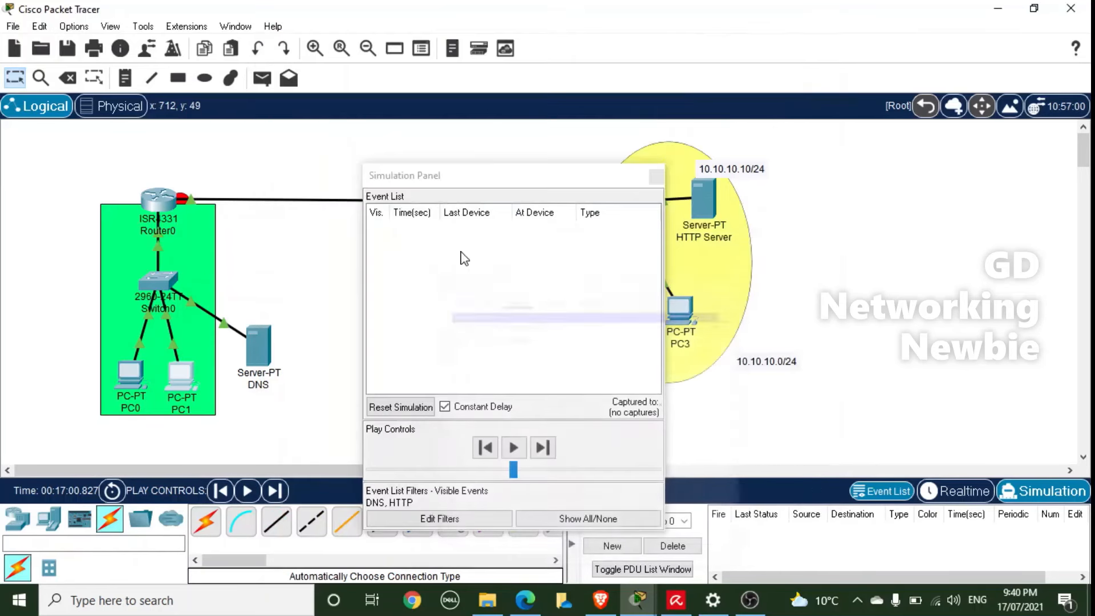
Close PC1's Web Browser and set the DNS server in its IP configuration to 192.168.10.11
left_click(179, 377)
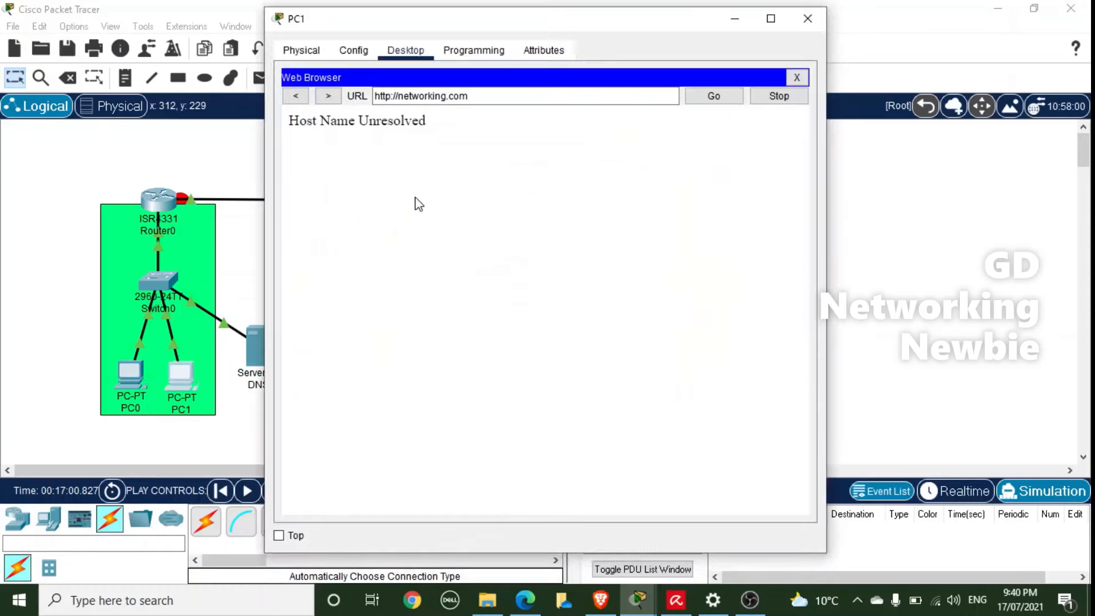
left_click(796, 78)
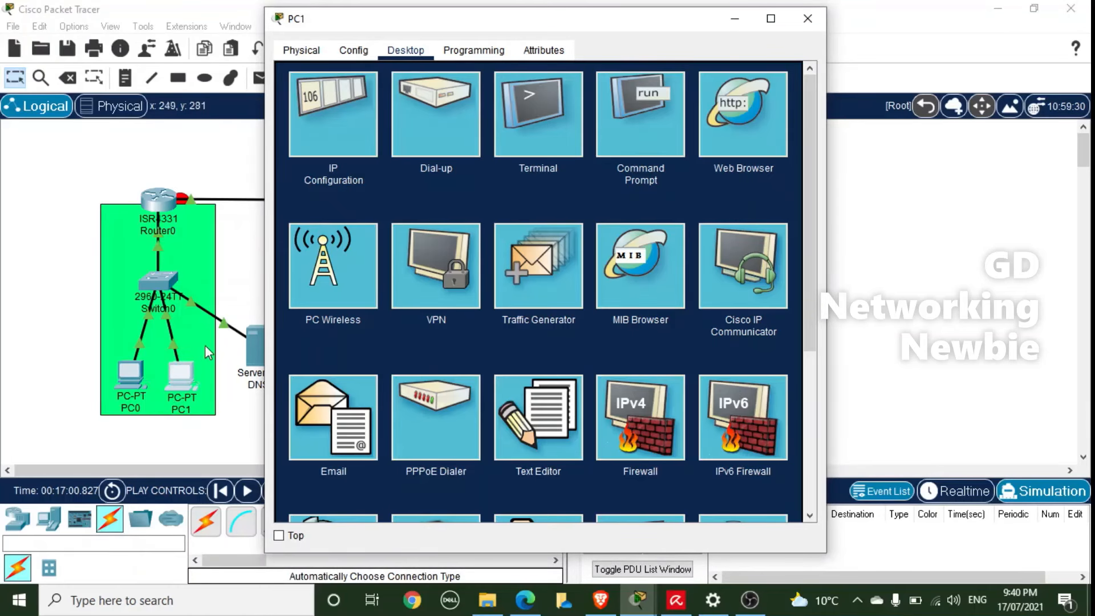
left_click(335, 149)
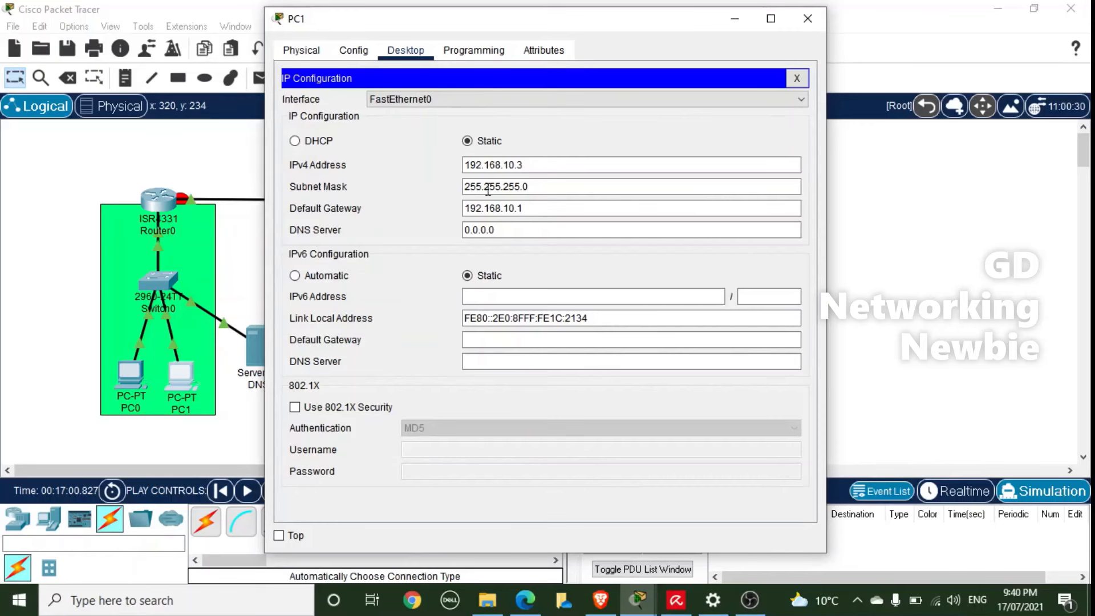
left_click(507, 230)
double_click(508, 230)
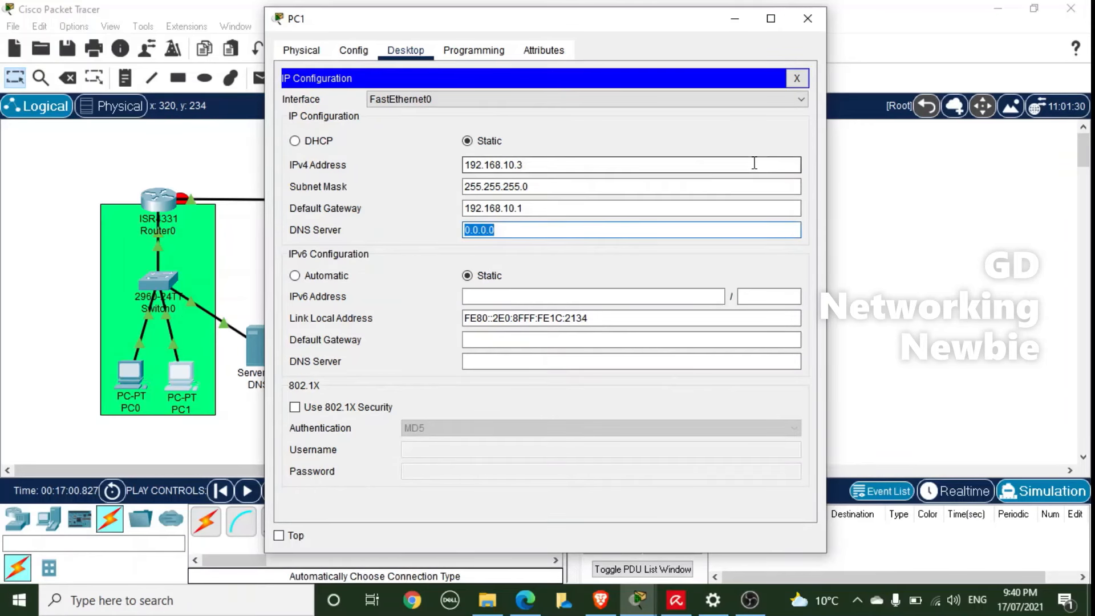
type("10.11")
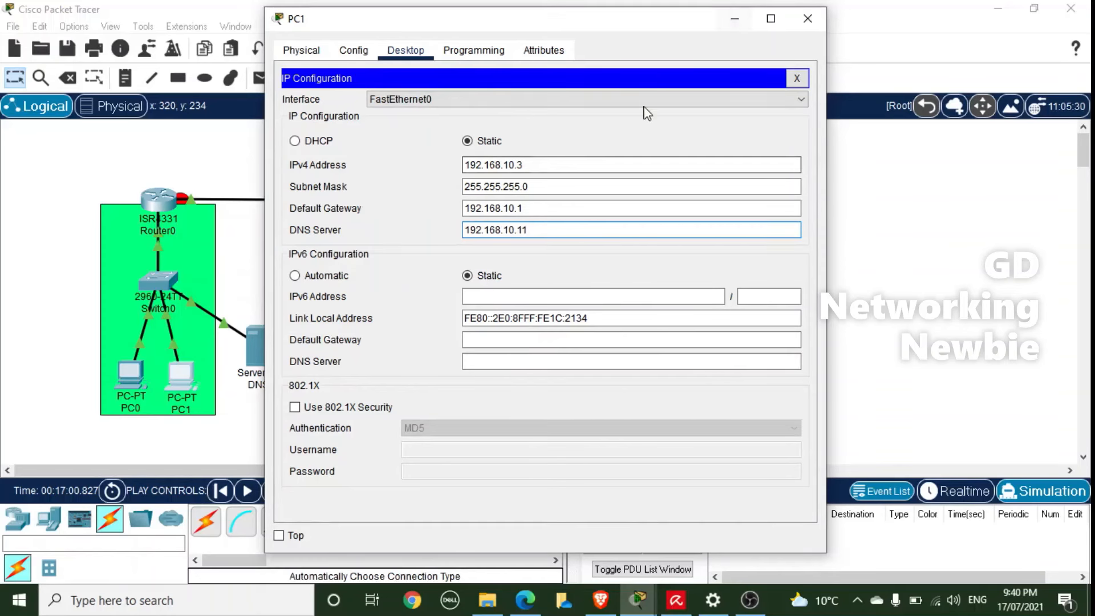
left_click(796, 78)
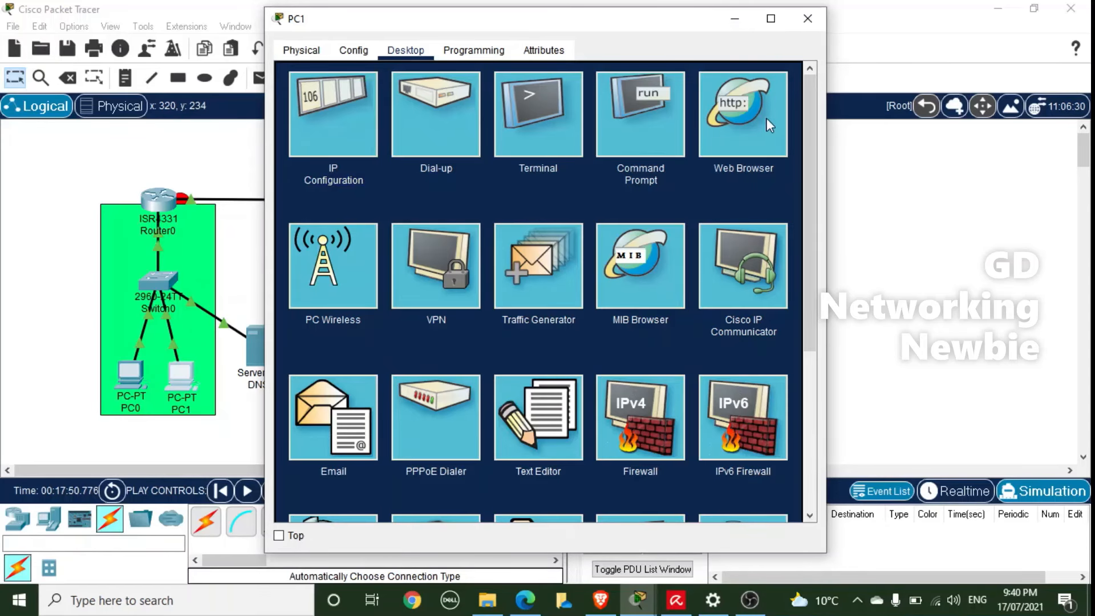
left_click(763, 113)
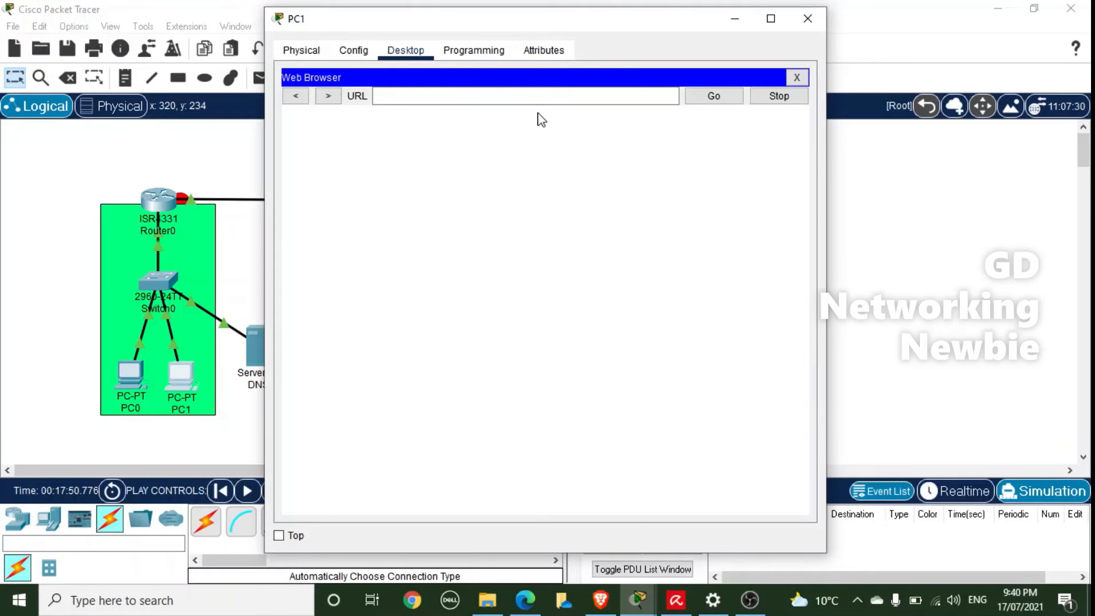
left_click(456, 104)
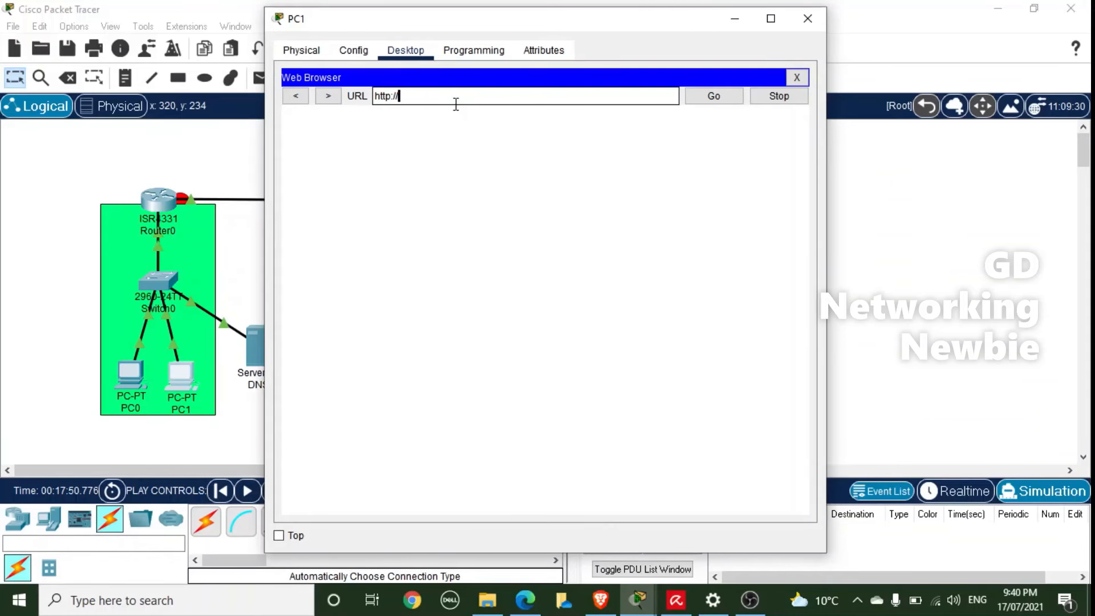
type("networking.com")
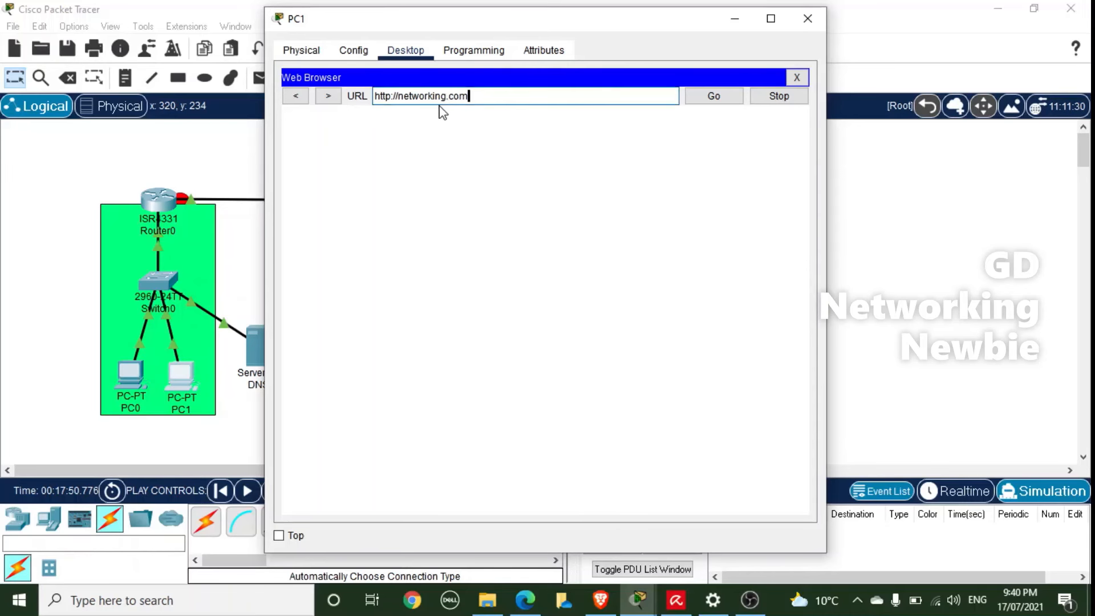
left_click(713, 98)
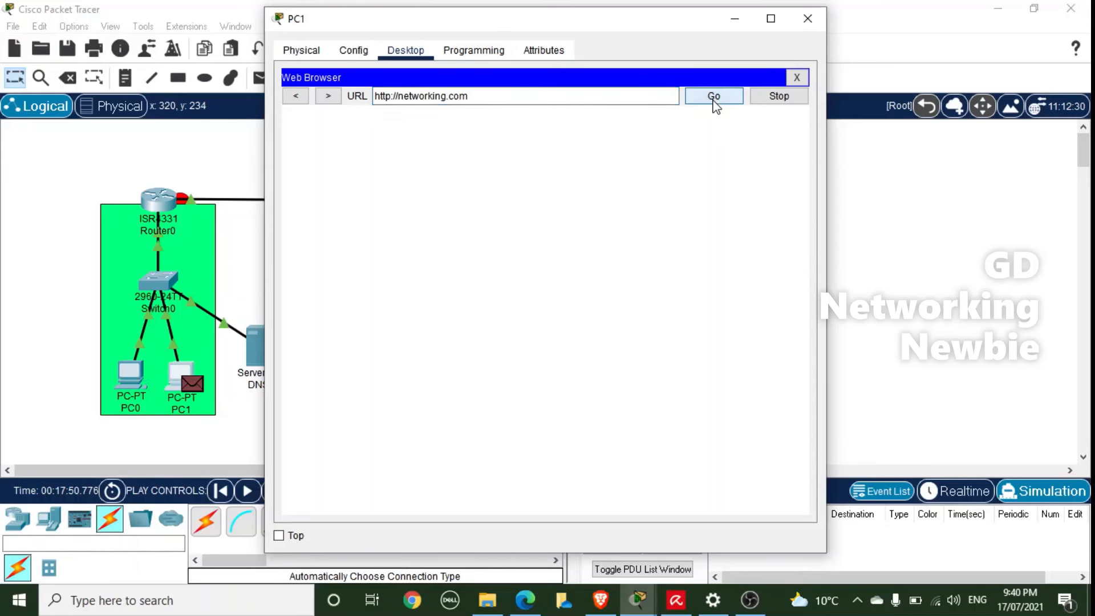
left_click(734, 19)
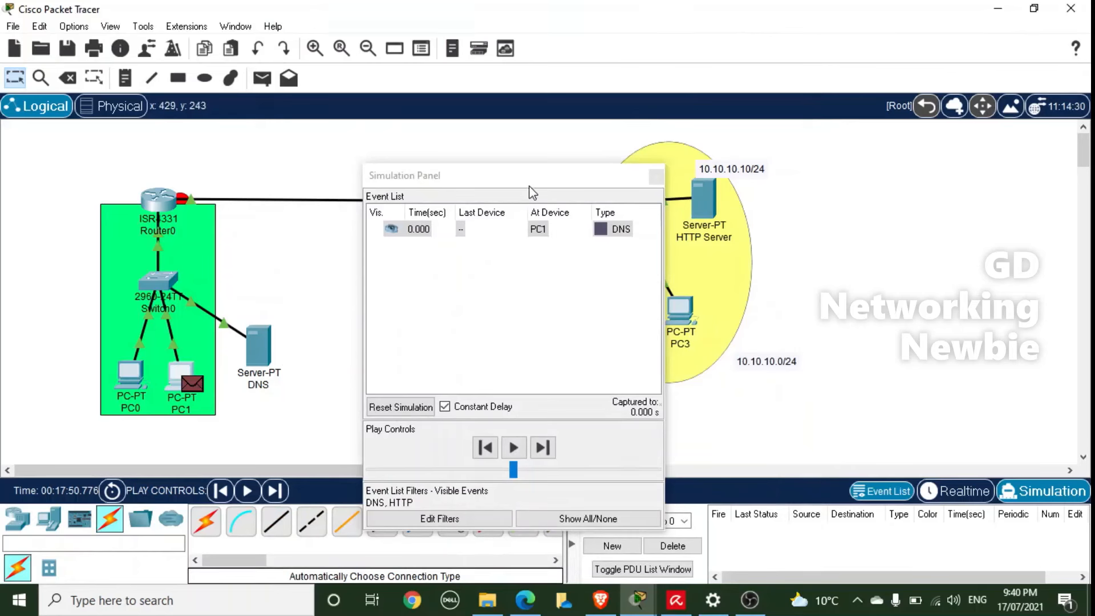
Uncover the topology and advance the simulation event by event until the DNS reply travels from the DNS server back to PC1
left_click_drag(533, 181, 510, 284)
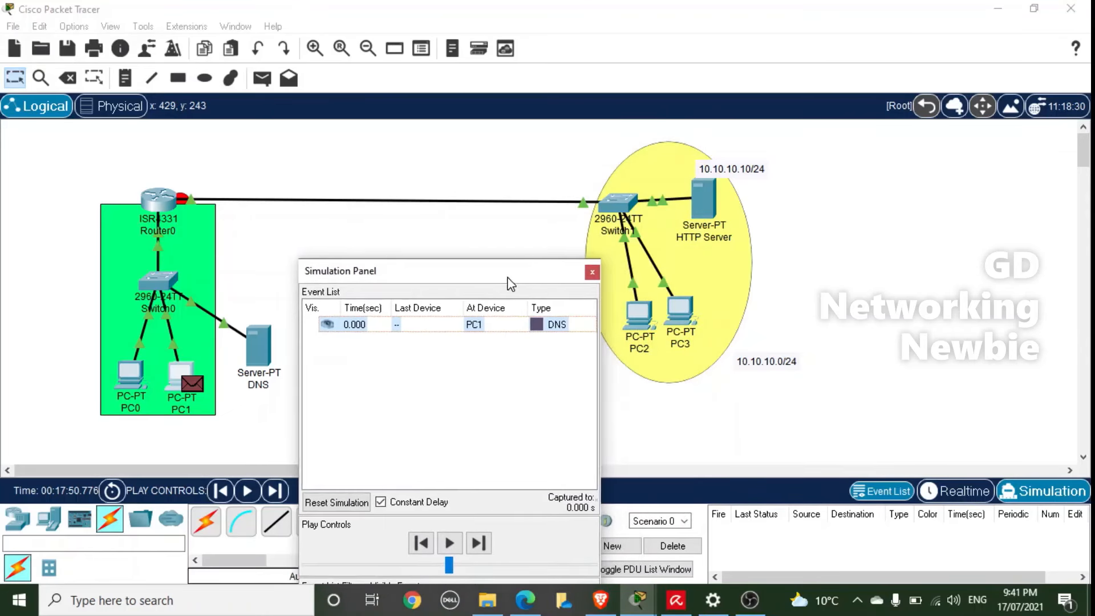
left_click(483, 542)
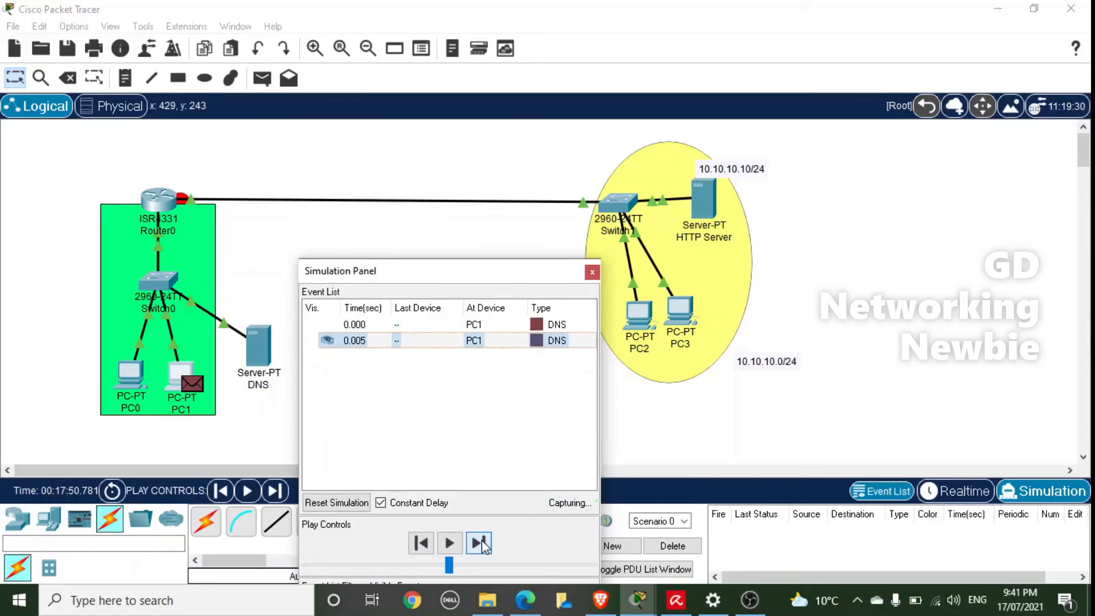
left_click(482, 543)
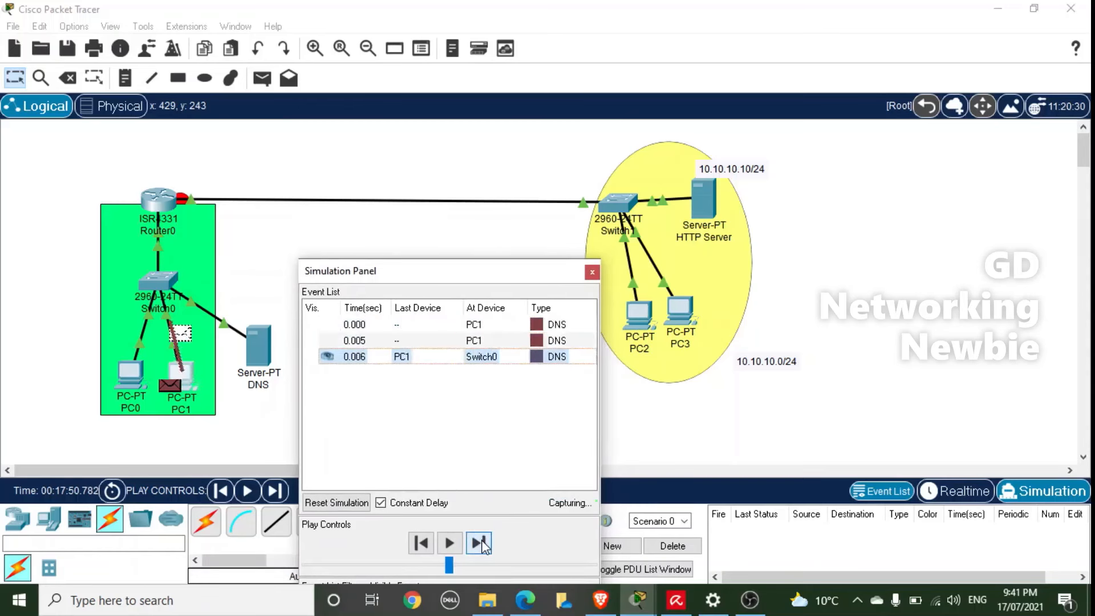
left_click(482, 543)
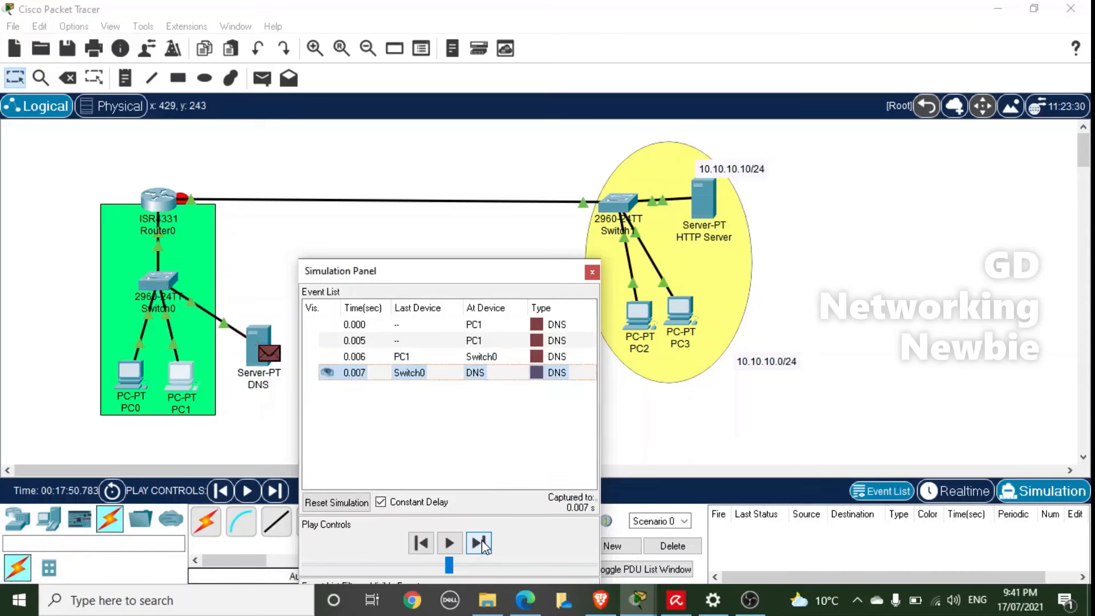
left_click(483, 543)
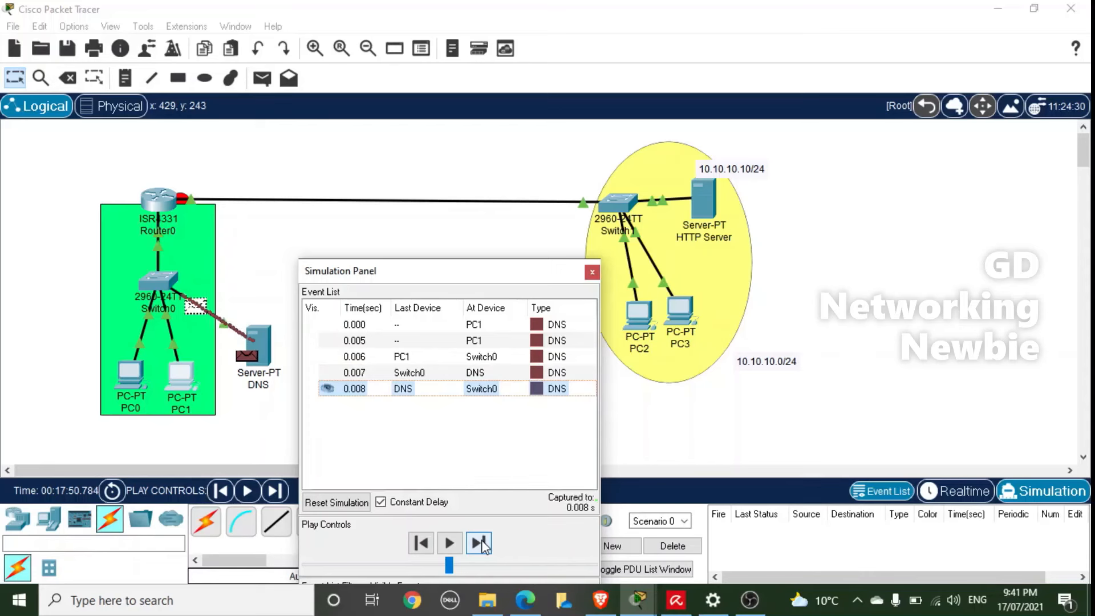
left_click(482, 543)
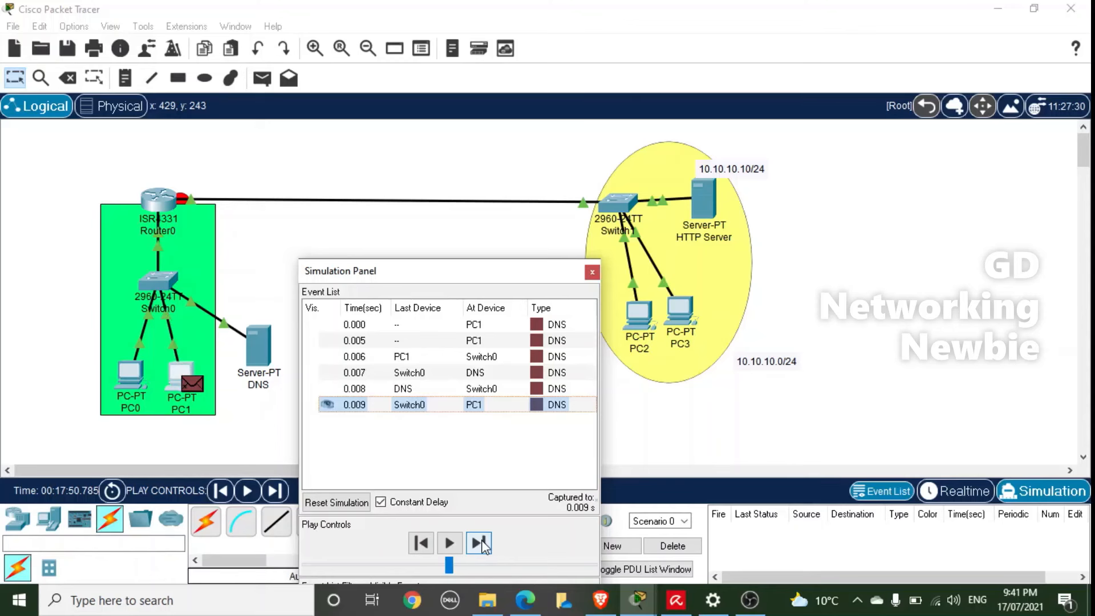
Advance the simulation event by event until PC1's HTTP request reaches the HTTP Server through Router0 and Switch1
left_click(482, 543)
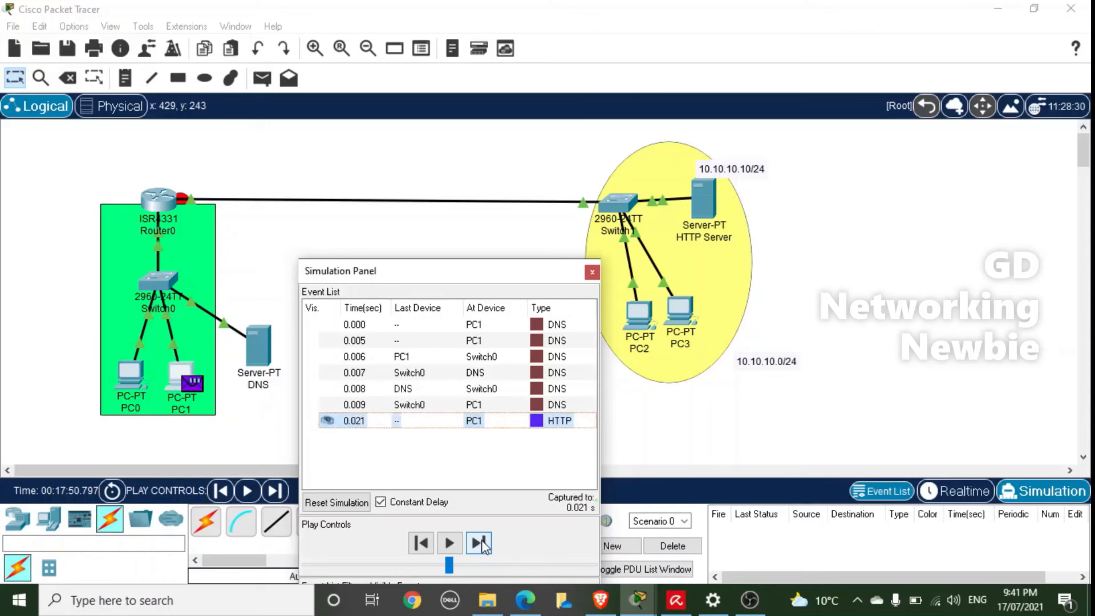
left_click(477, 543)
left_click(483, 543)
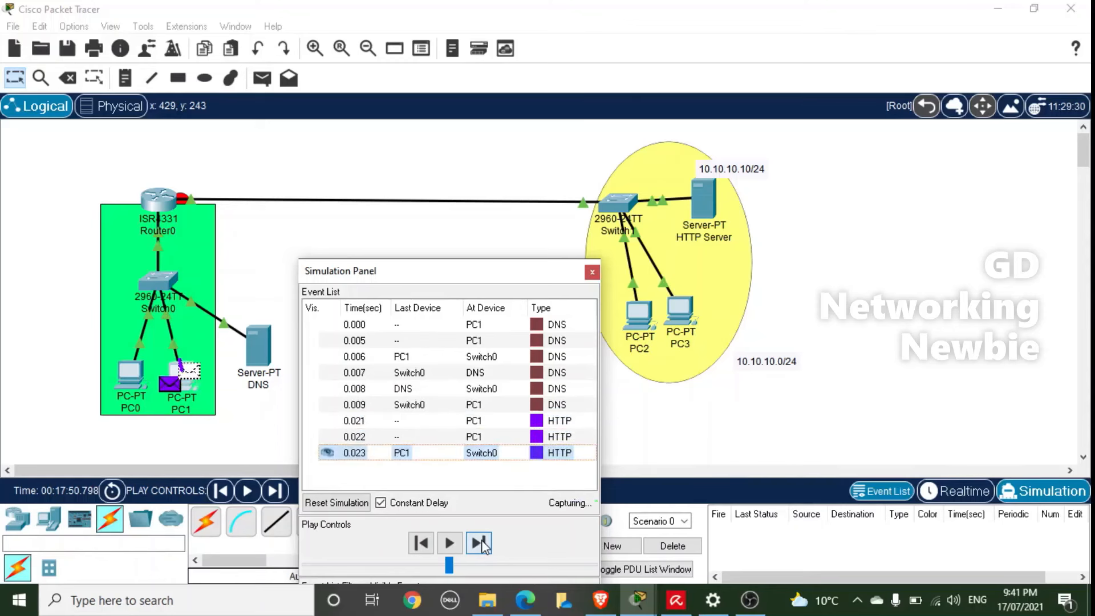
left_click(483, 544)
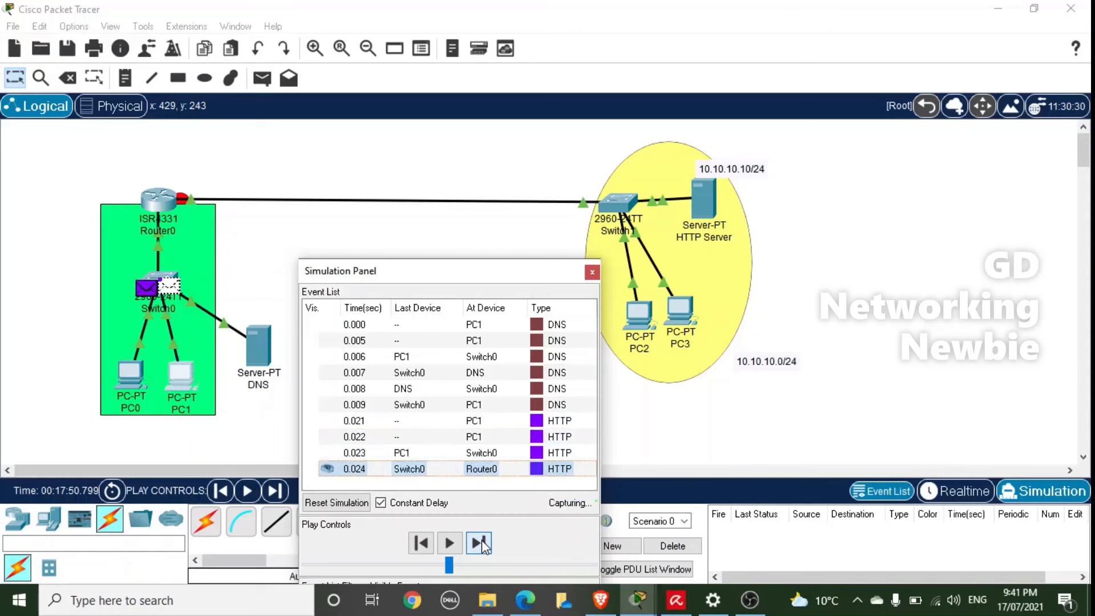
left_click(482, 544)
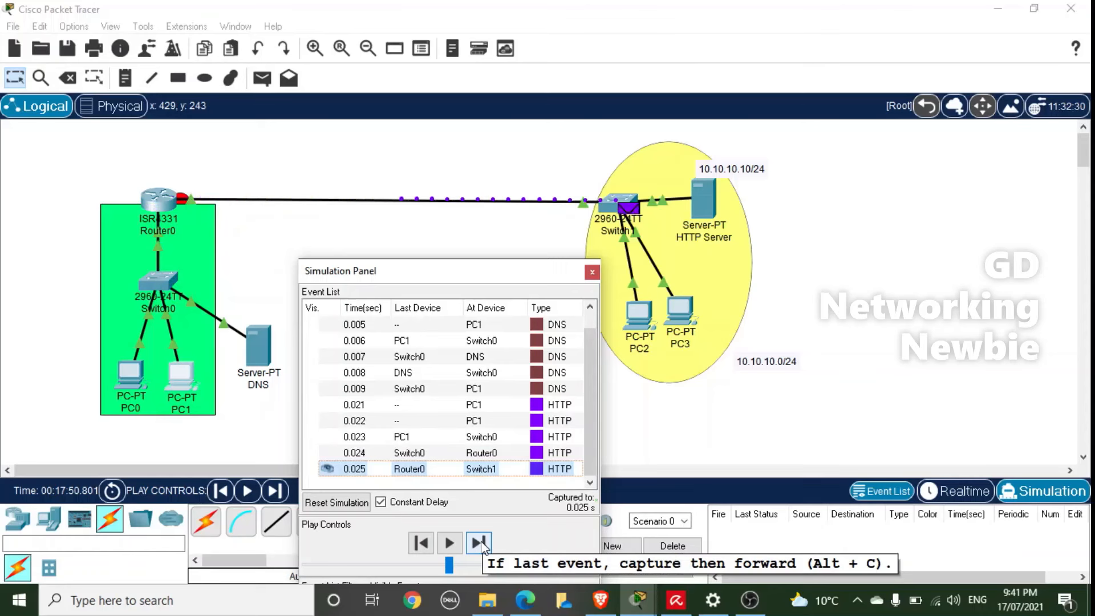
left_click(483, 545)
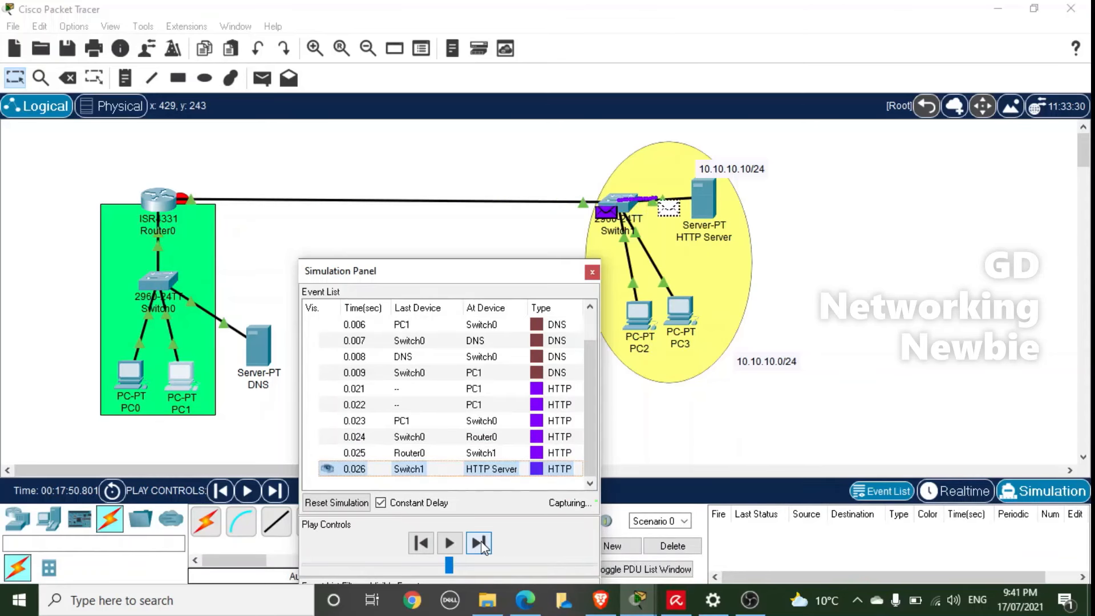
Advance the simulation event by event until the HTTP Server's reply arrives back at PC1
left_click(482, 544)
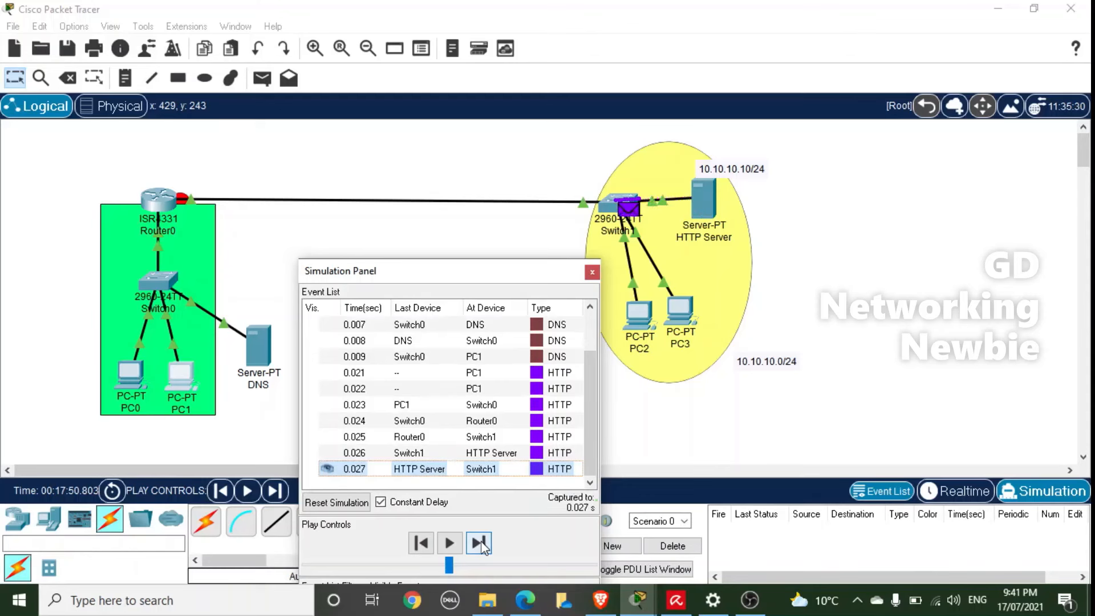
left_click(482, 545)
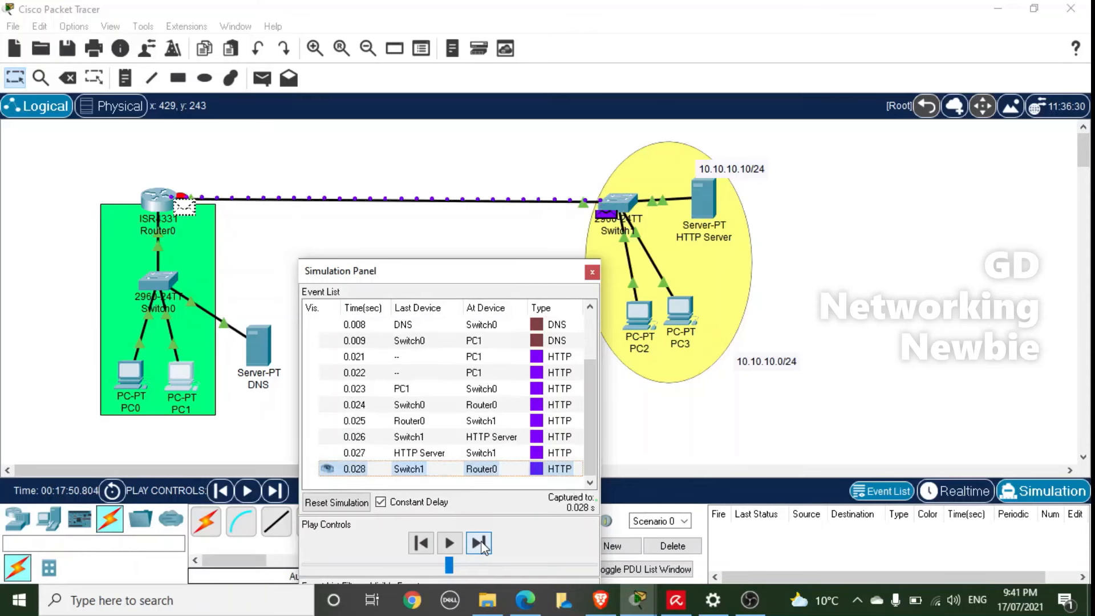
left_click(482, 545)
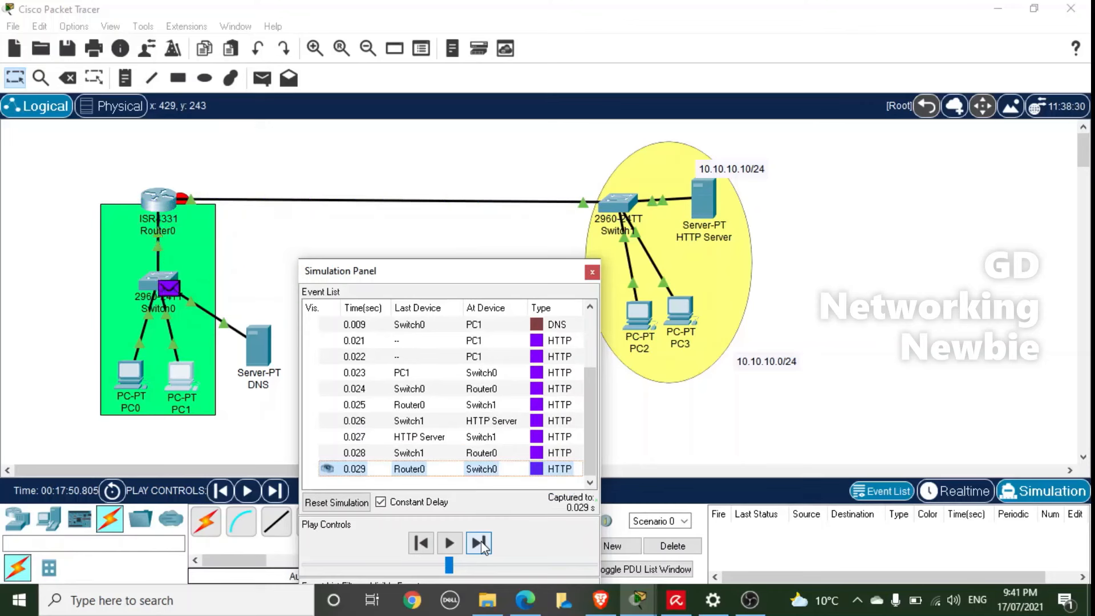
left_click(483, 545)
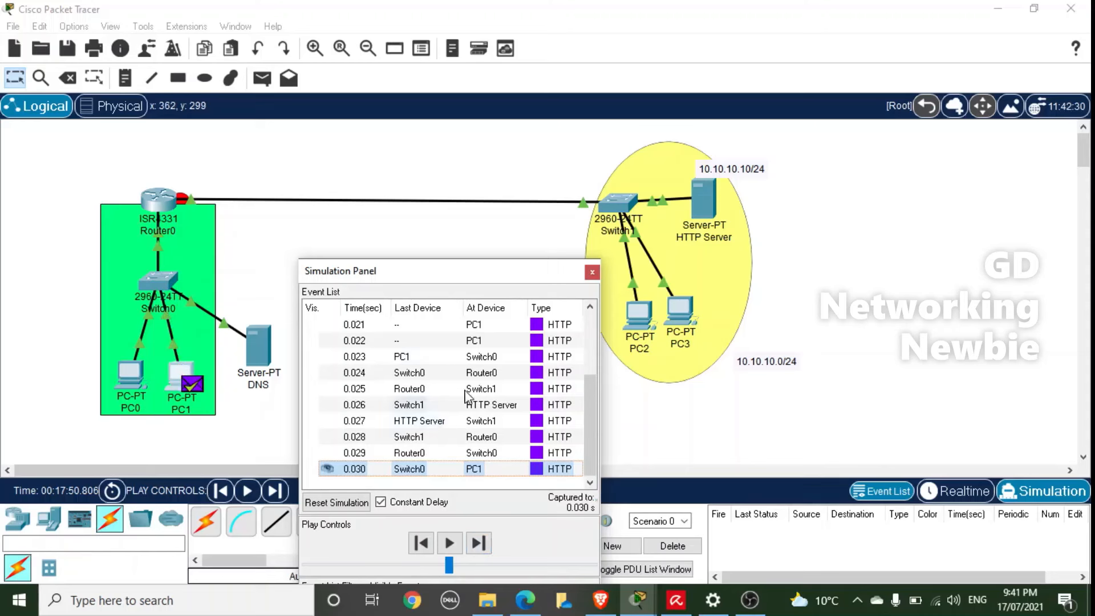
Close the Simulation Panel and move the 10.10.10.0/24 network label against the lower edge of the yellow ellipse
left_click(592, 272)
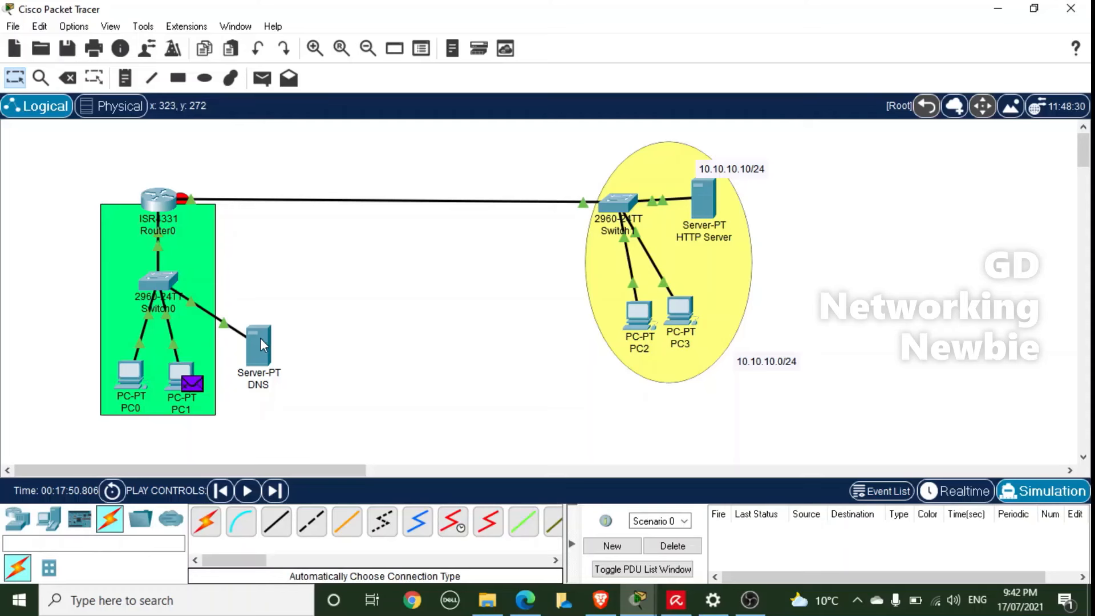
left_click_drag(100, 138, 177, 183)
left_click_drag(796, 368, 762, 387)
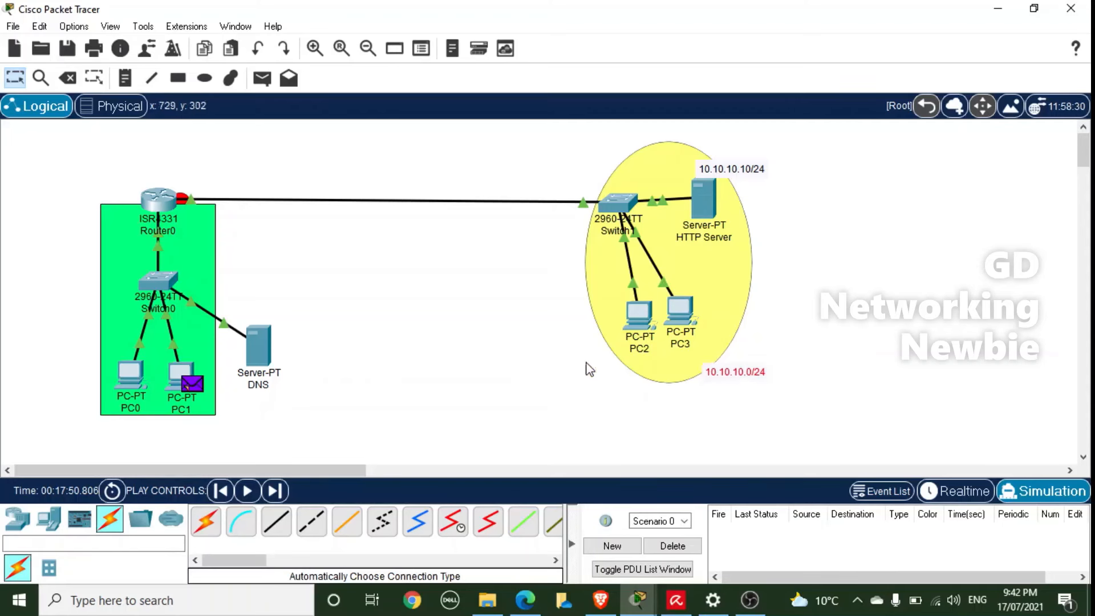